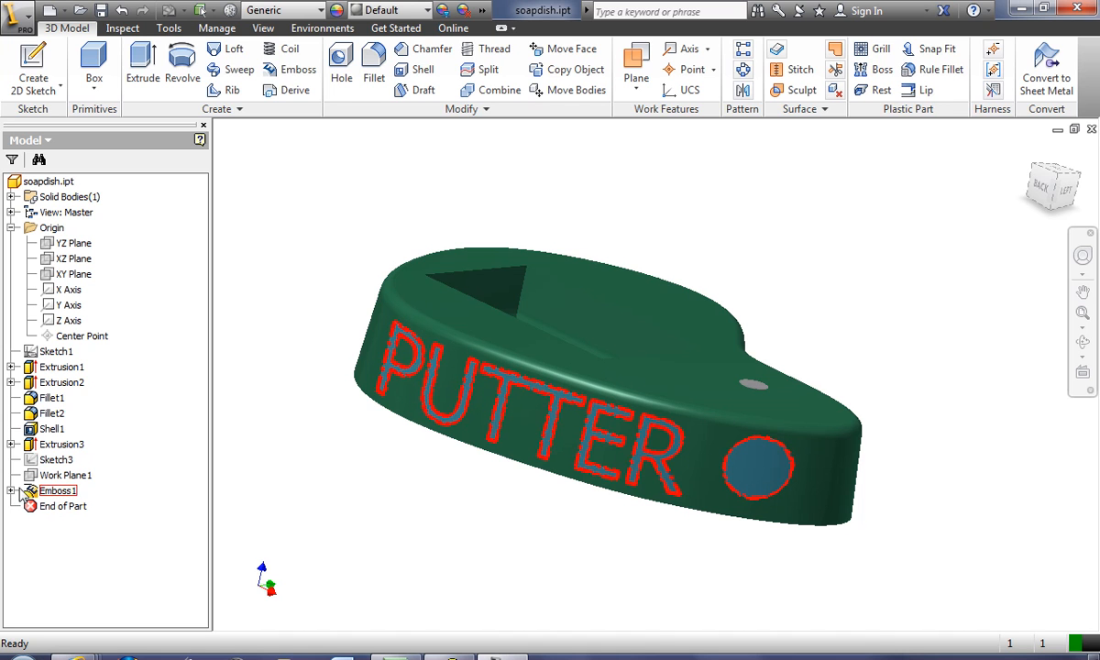
# Open Sketch4 under the Emboss1 feature for editing
pyautogui.click(11, 490)
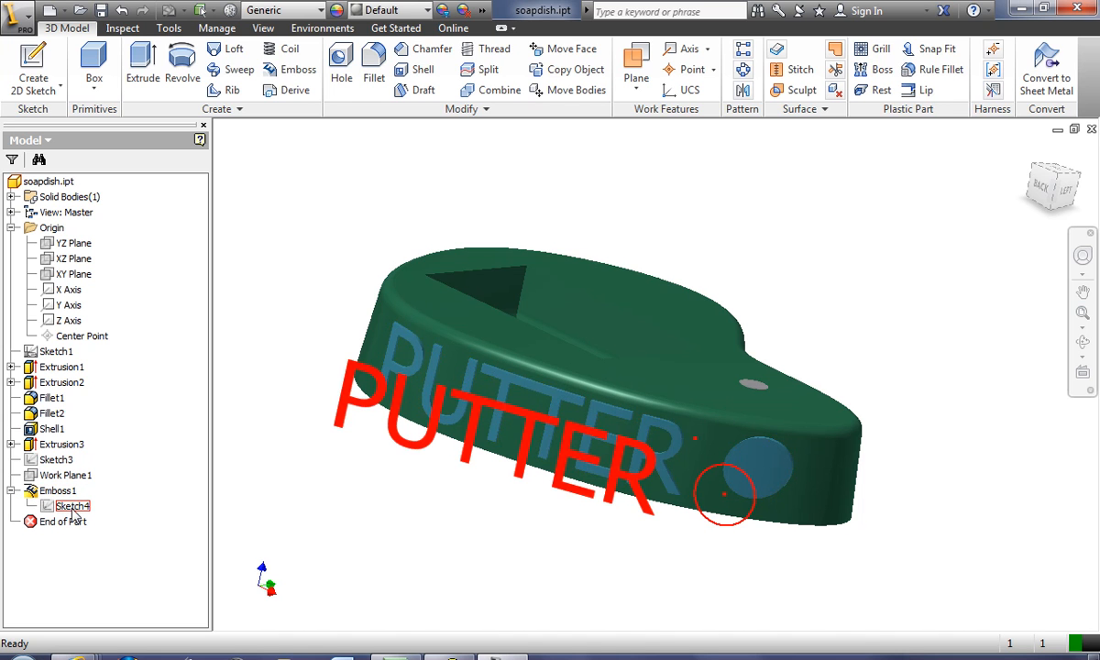
pyautogui.rightClick(73, 510)
pyautogui.click(138, 422)
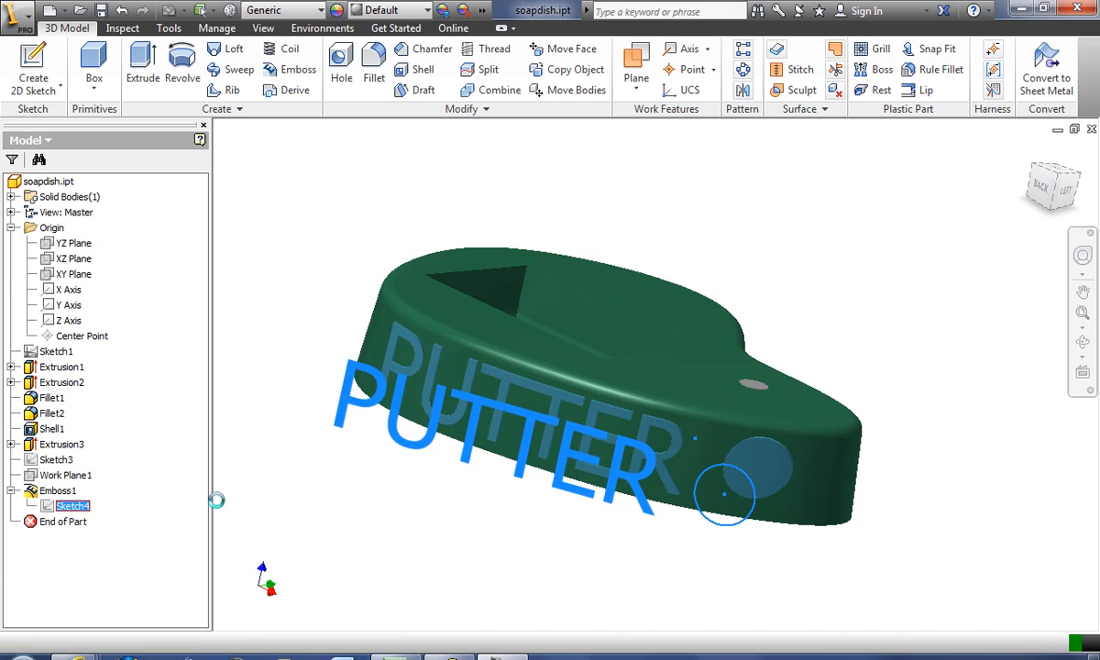
# Sketch a small circle about 0.035 in in diameter inside the large circle, just below its top and vertically aligned with its center
pyautogui.scroll(4, 862, 383)
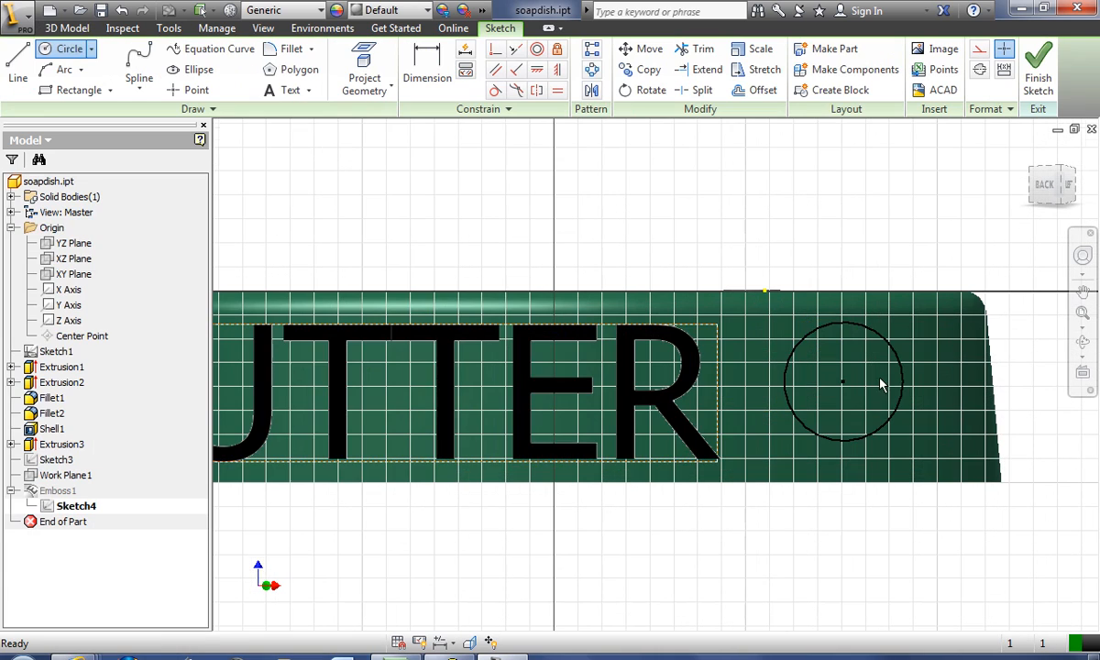
pyautogui.scroll(4, 911, 378)
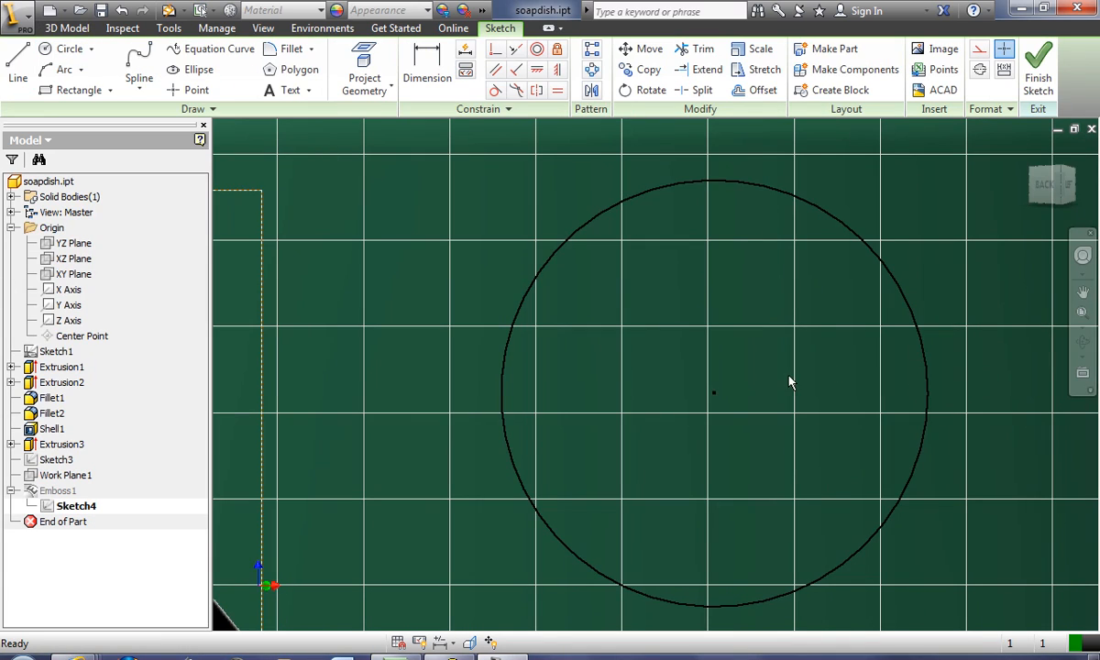
pyautogui.click(57, 50)
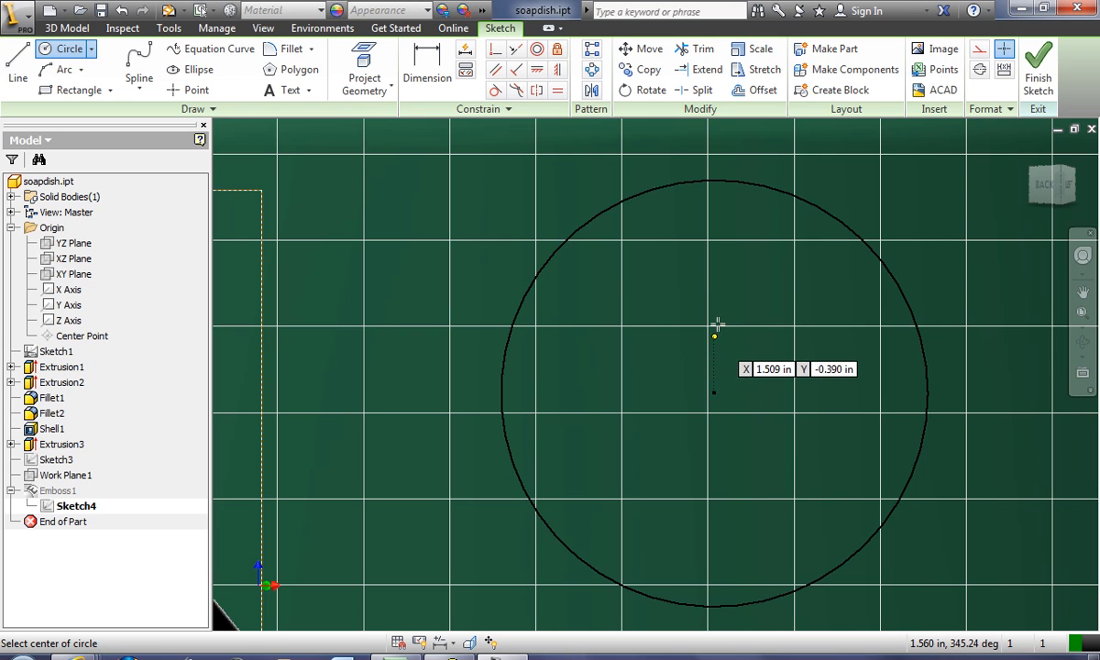
pyautogui.click(715, 218)
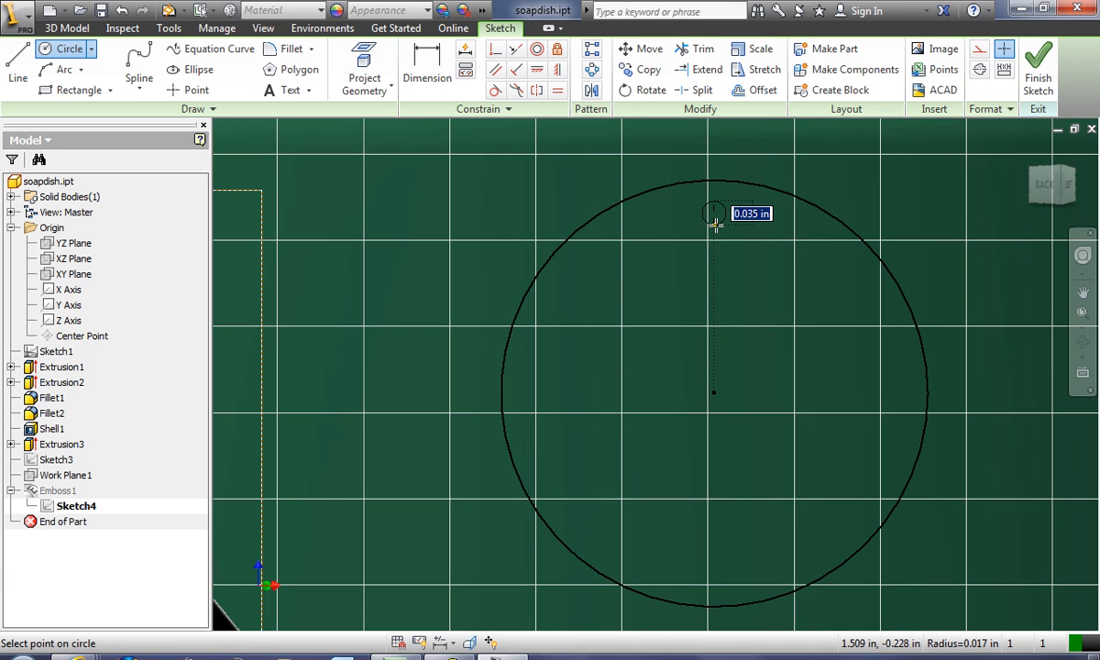
pyautogui.press('Return')
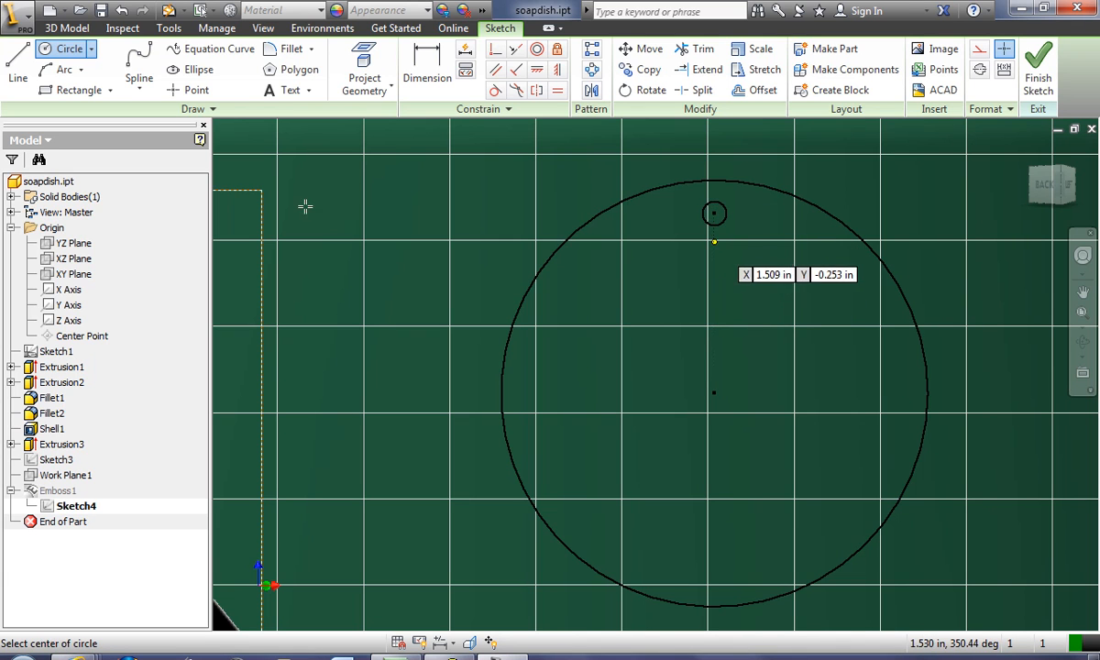
# Add a diameter dimension to the small circle near the top of the large circle
pyautogui.click(427, 62)
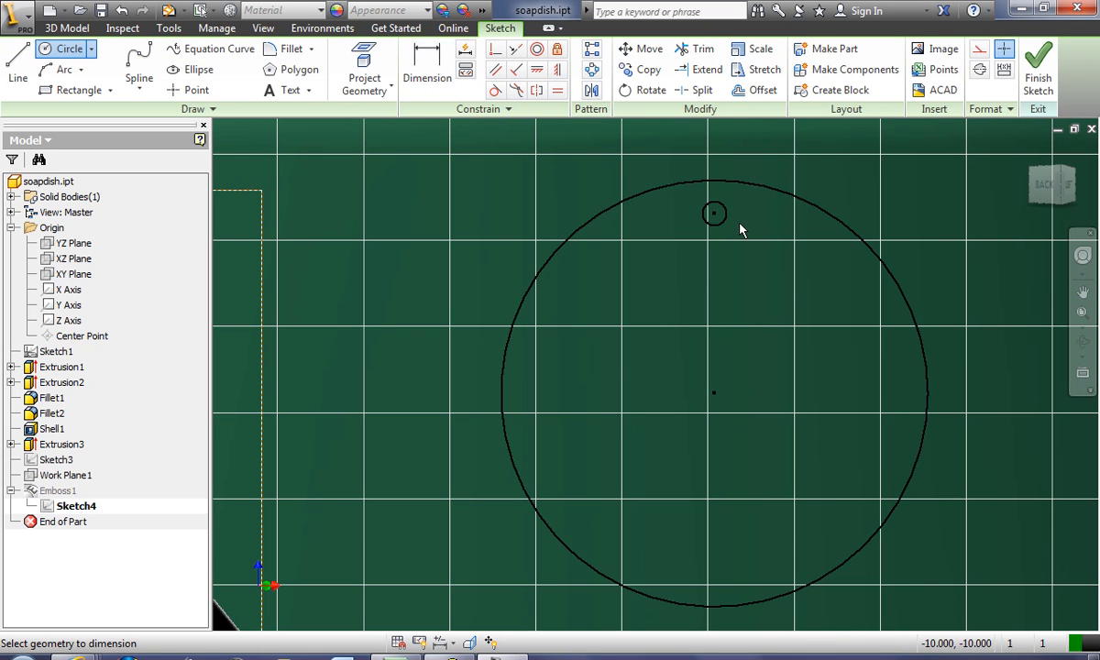
pyautogui.click(725, 226)
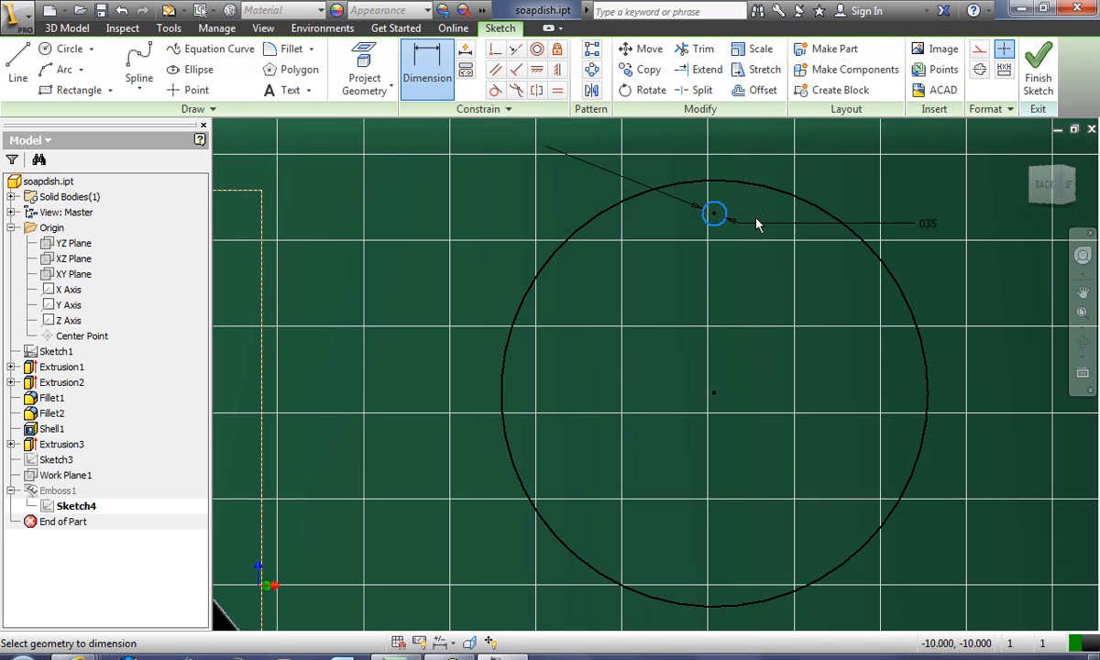
pyautogui.click(806, 182)
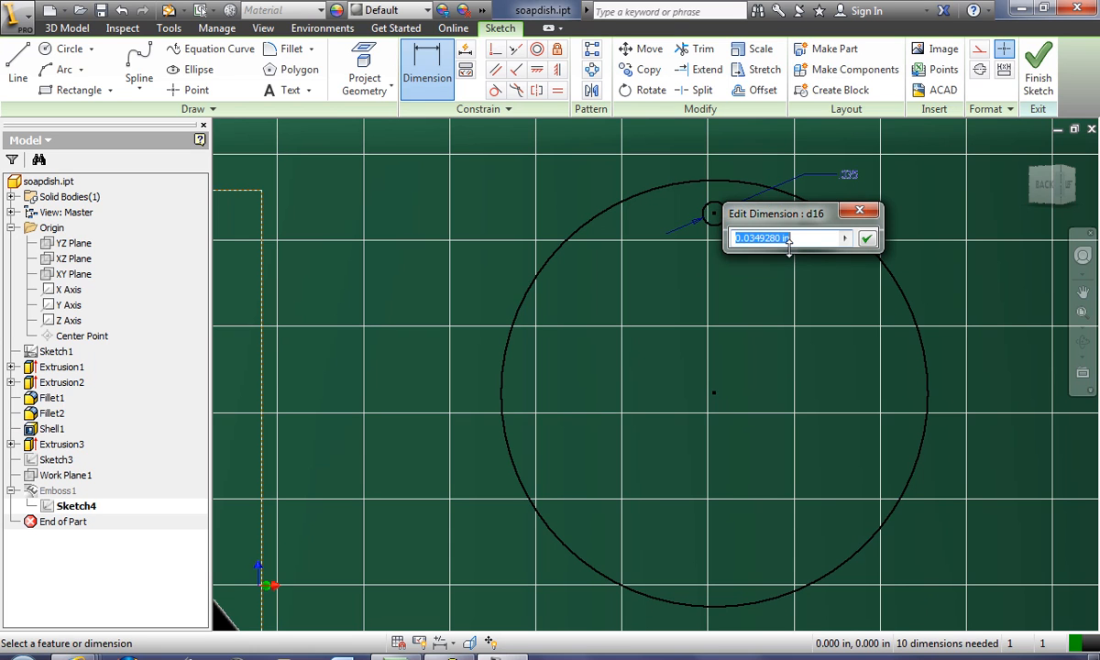
# Try a diameter of 0.03 in on the small circle and undo the change
pyautogui.write('.03')
pyautogui.press('Return')
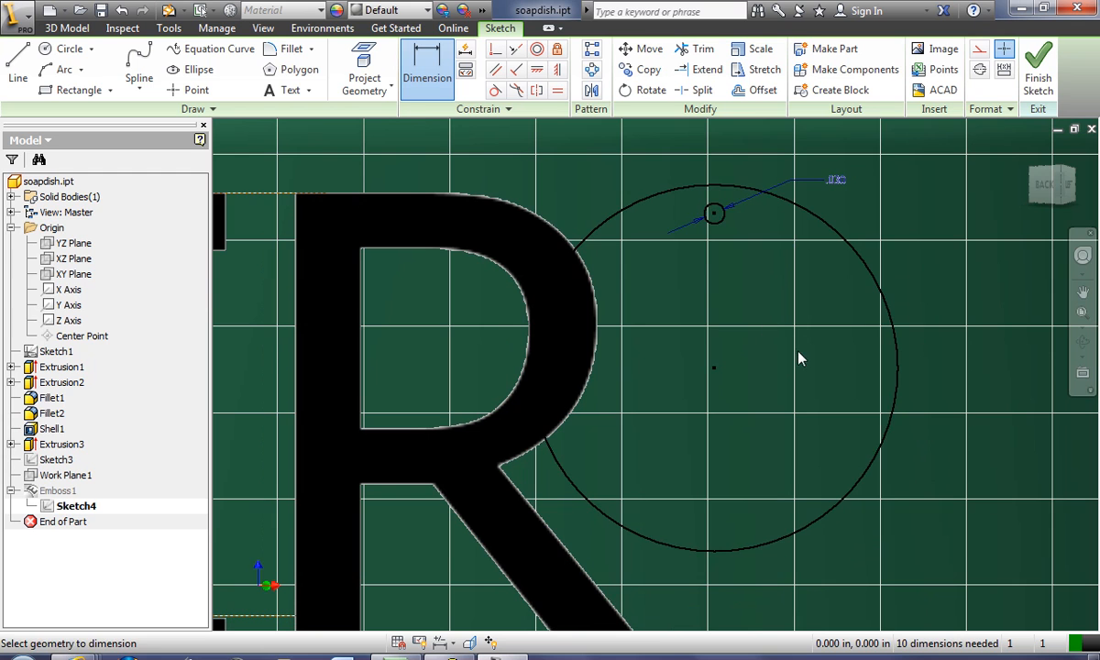
pyautogui.scroll(-5, 794, 404)
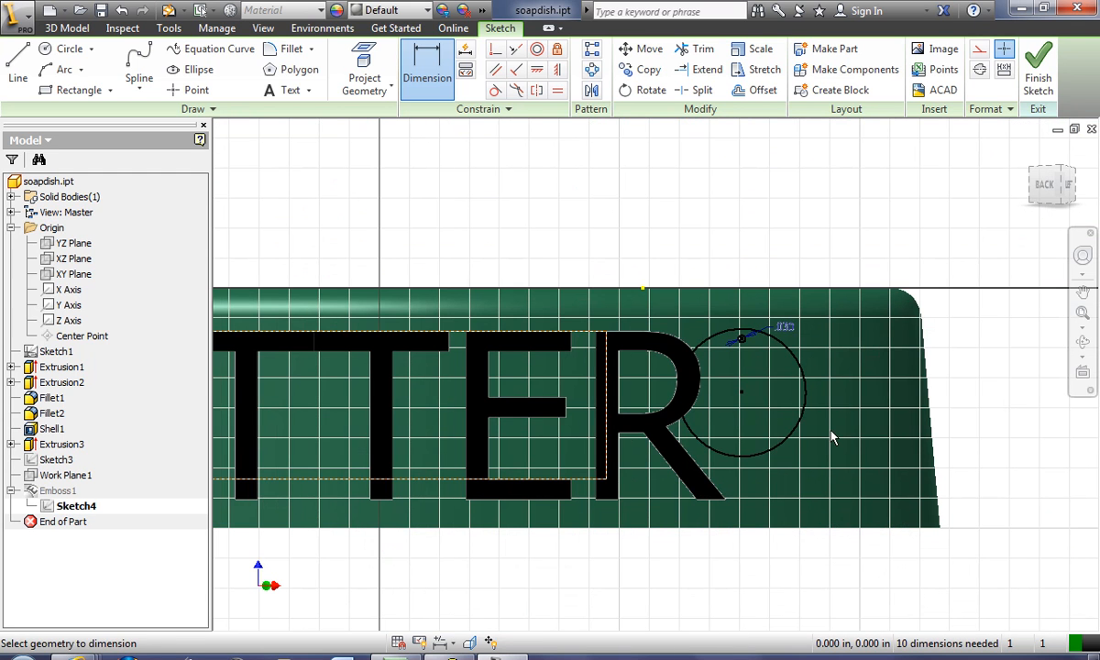
pyautogui.click(121, 13)
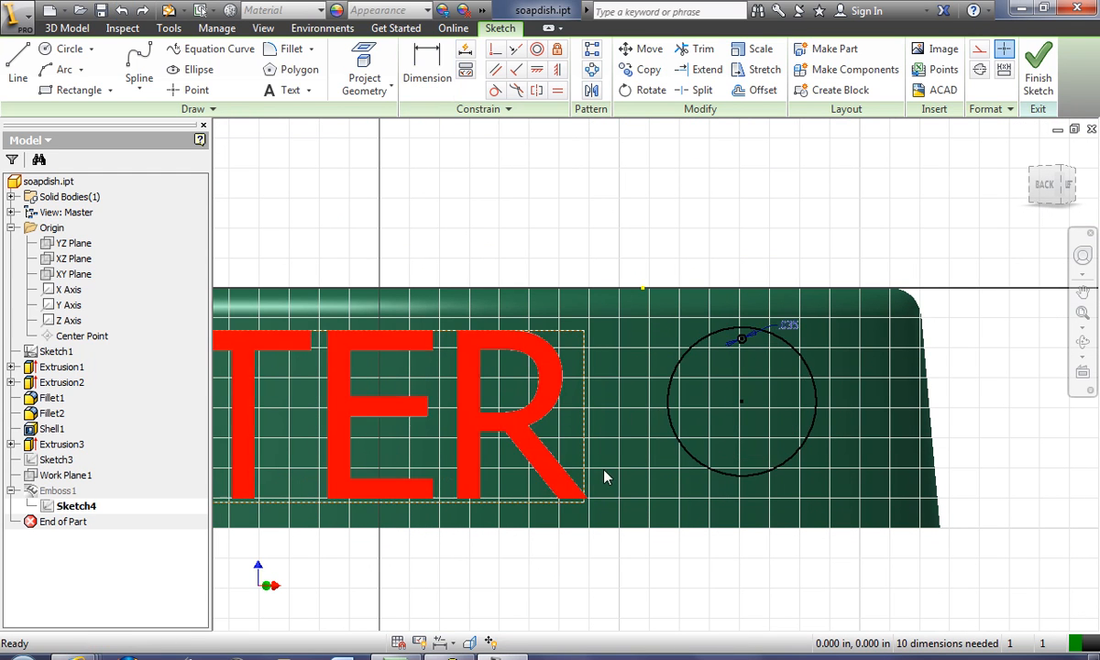
# Set the small circle's diameter dimension to 0.035 in
pyautogui.scroll(3, 777, 316)
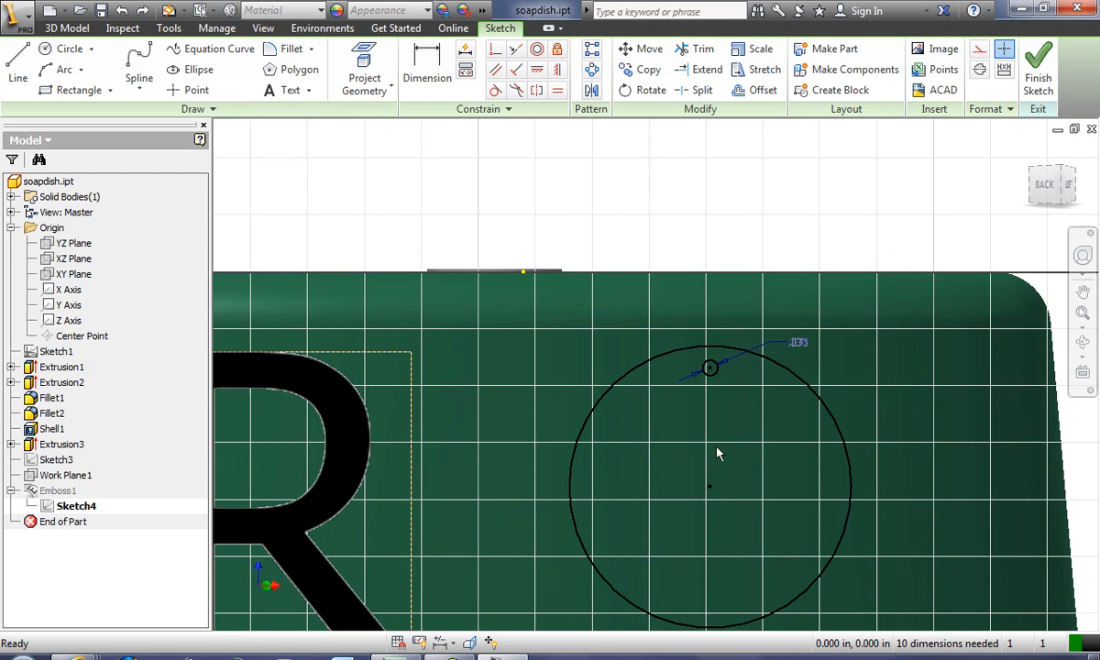
pyautogui.scroll(3, 734, 422)
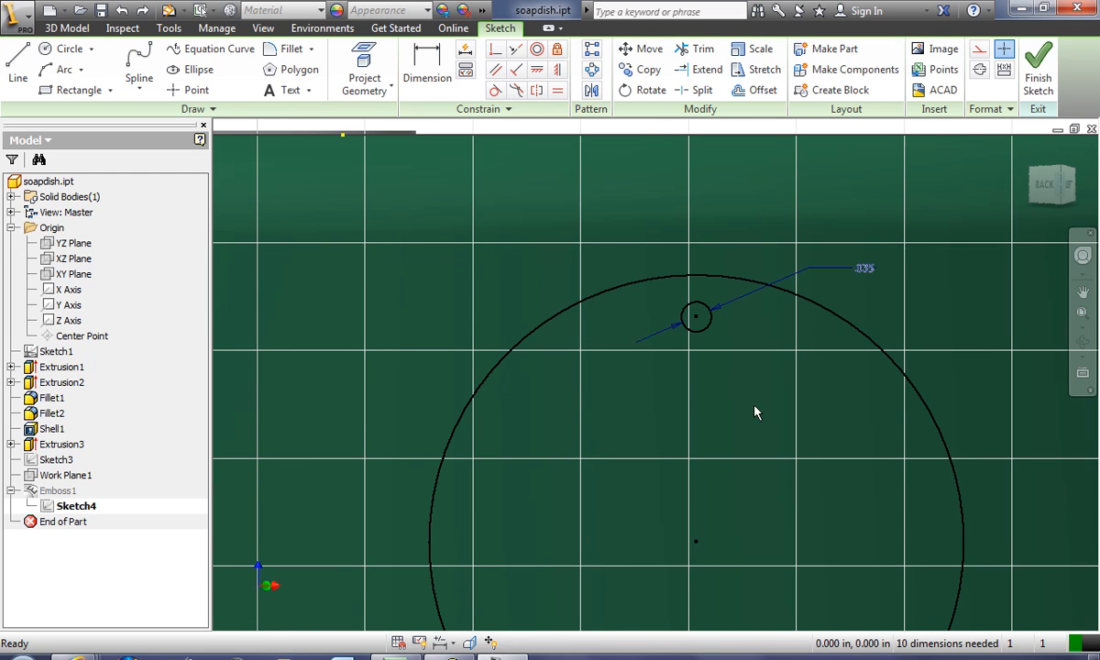
pyautogui.doubleClick(864, 269)
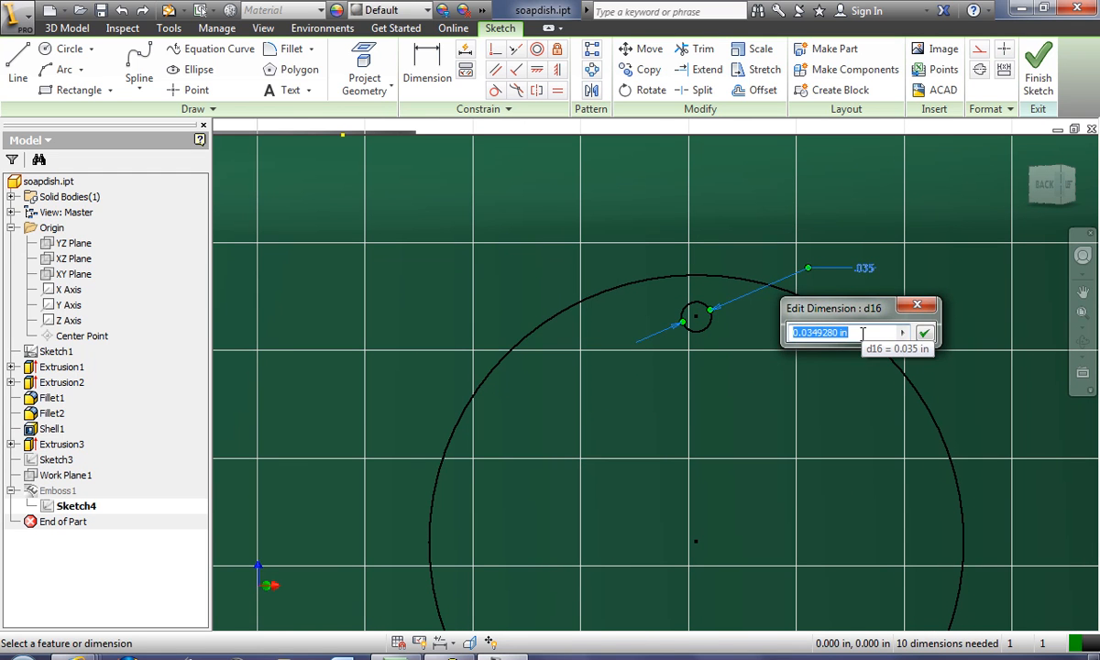
pyautogui.write('.035')
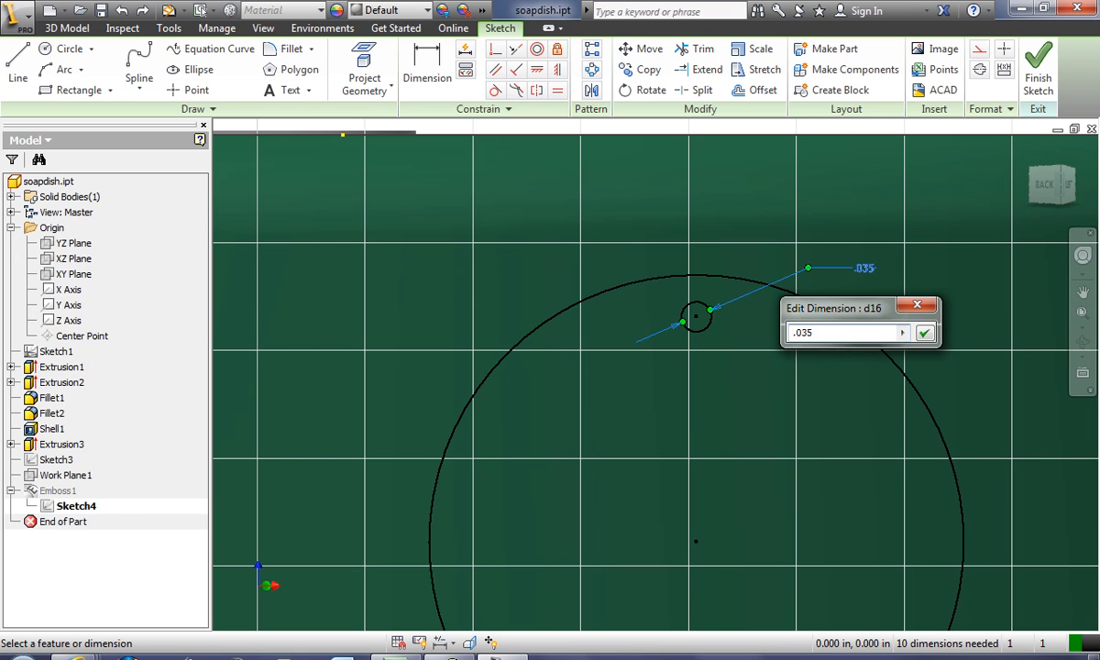
pyautogui.press('Return')
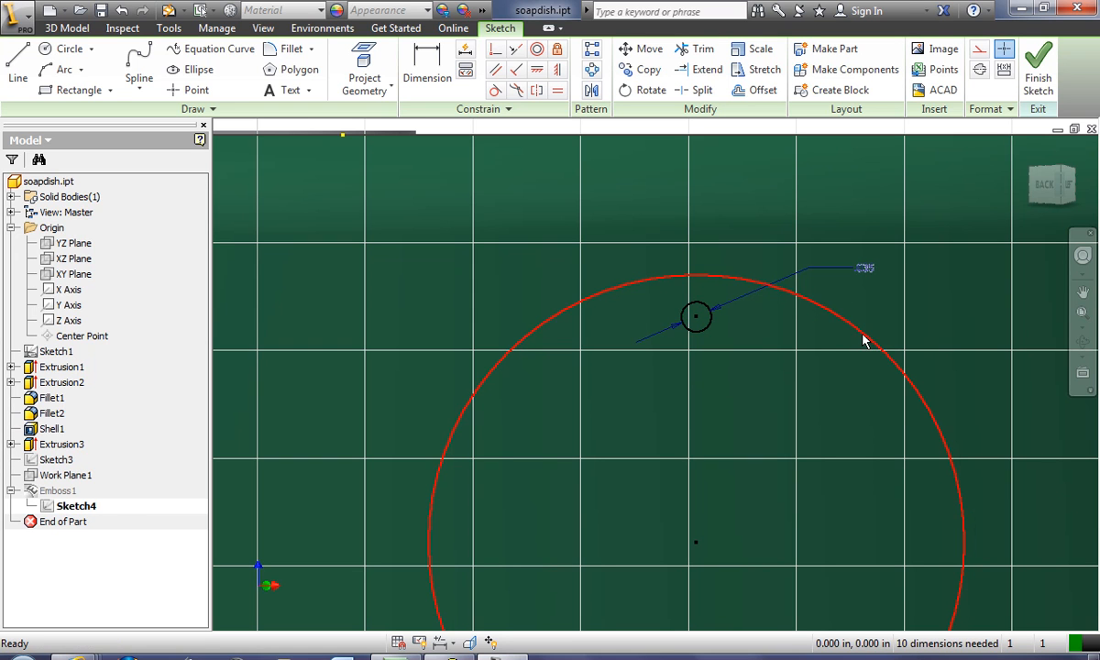
# Sketch three circles about 0.034, 0.037 and 0.036 in in diameter, vertically aligned between the first small circle and the large circle's center
pyautogui.scroll(3, 830, 303)
pyautogui.scroll(-2, 831, 306)
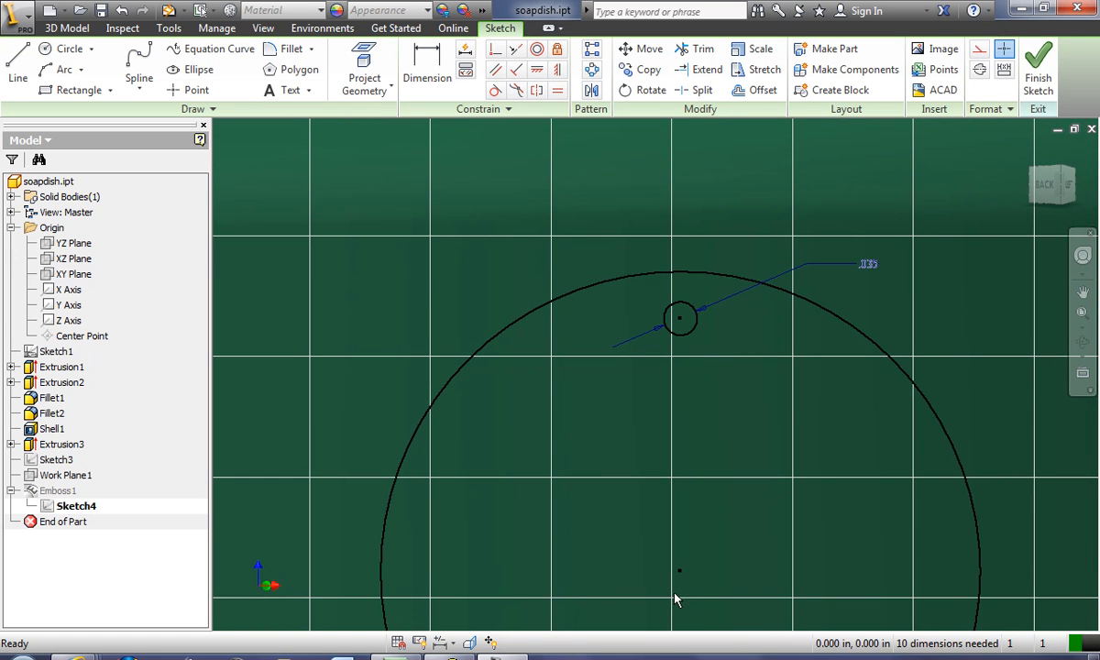
pyautogui.press('l')
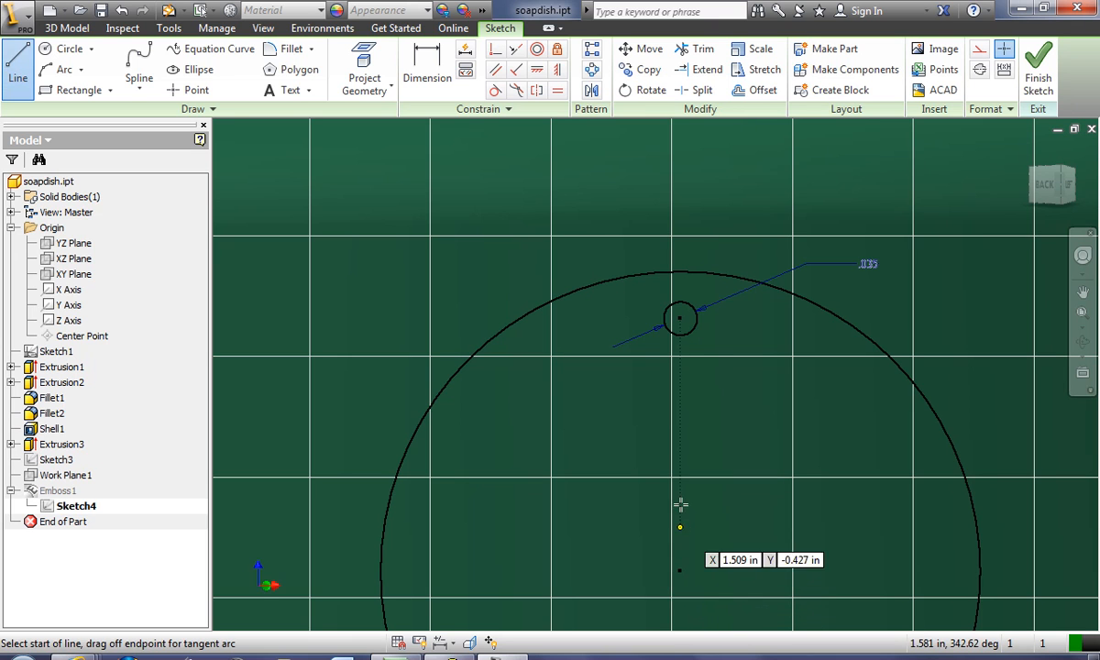
pyautogui.click(64, 50)
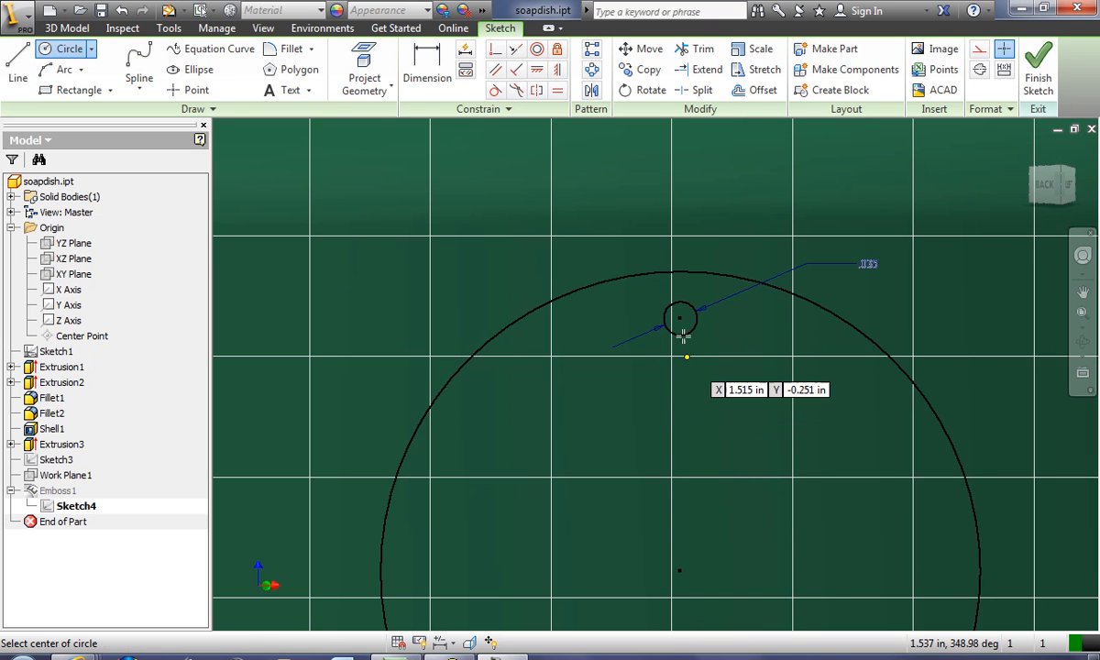
pyautogui.click(680, 401)
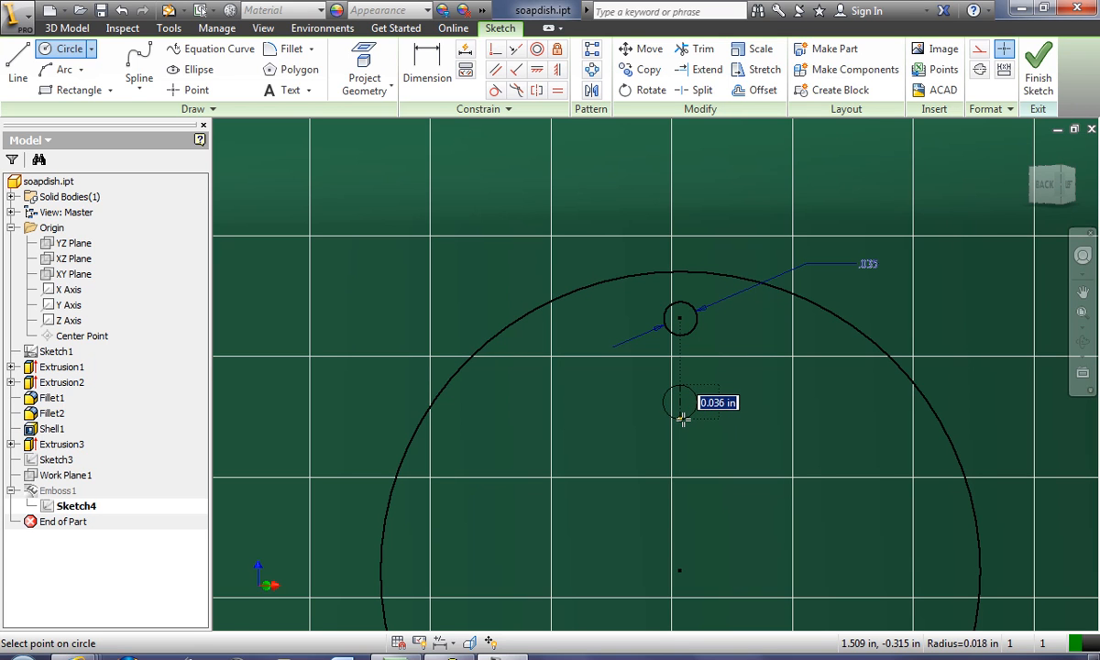
pyautogui.click(694, 454)
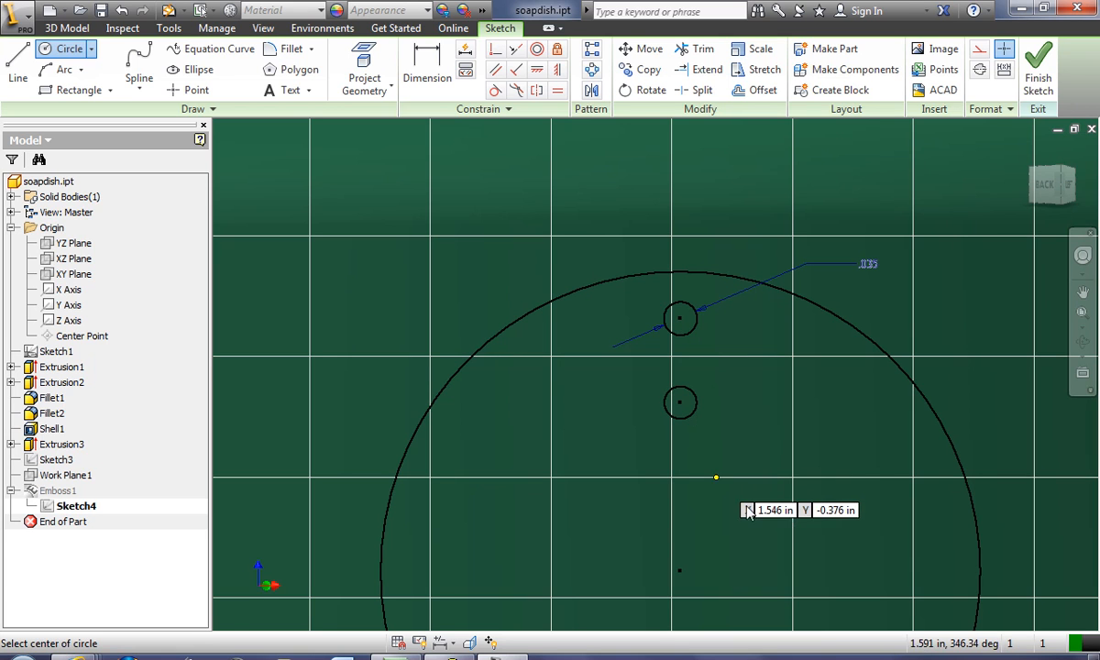
pyautogui.click(681, 473)
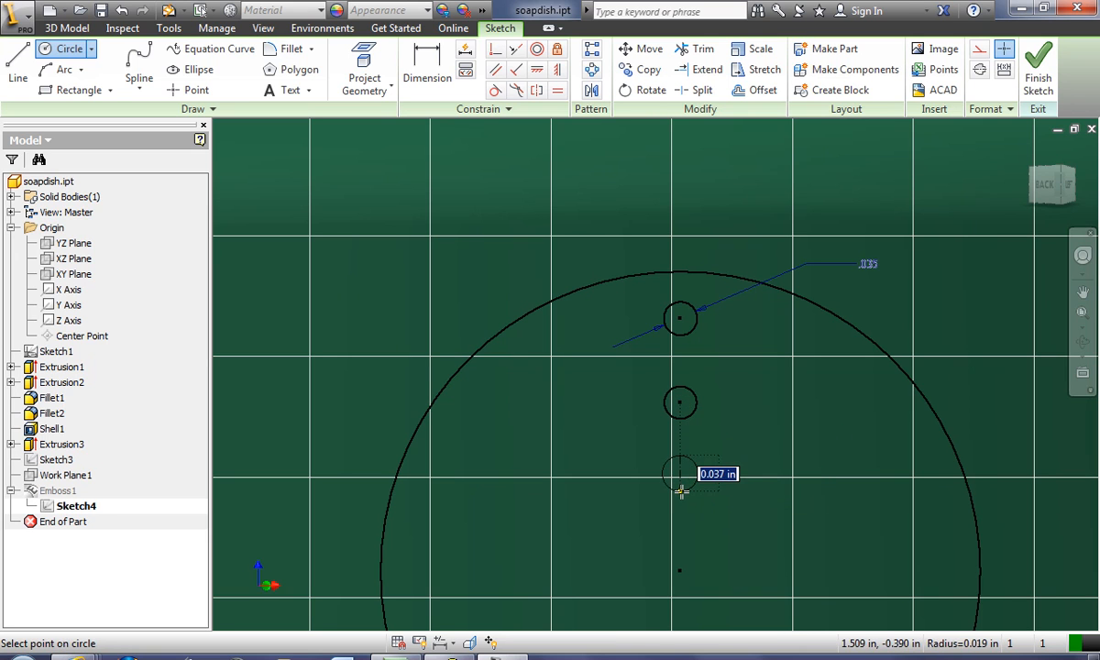
pyautogui.click(681, 495)
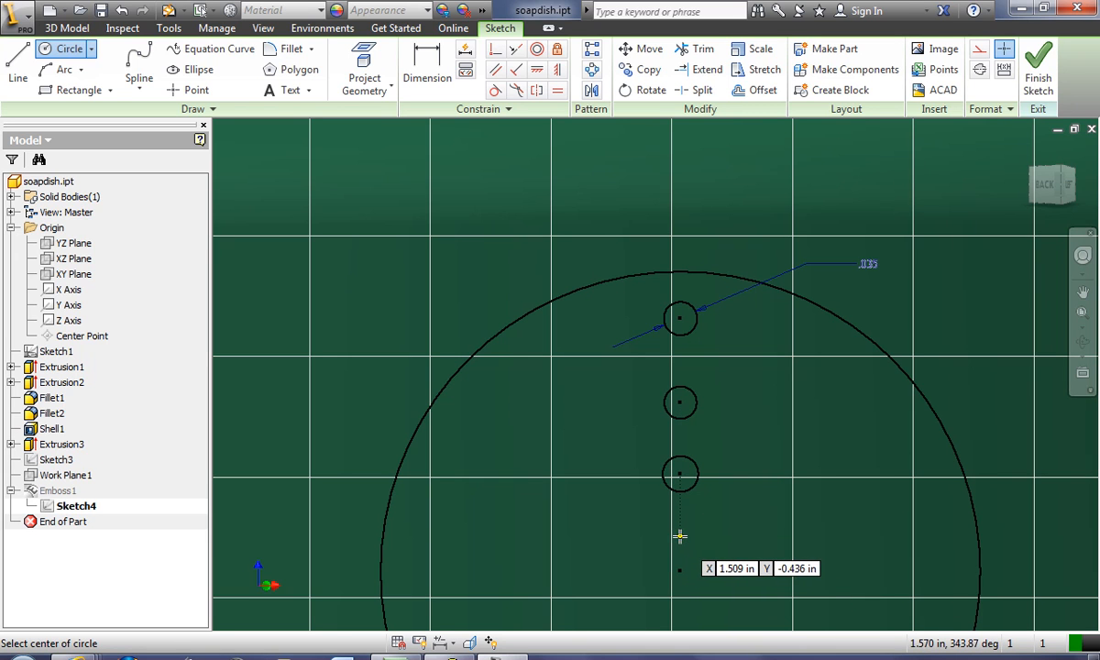
pyautogui.click(679, 536)
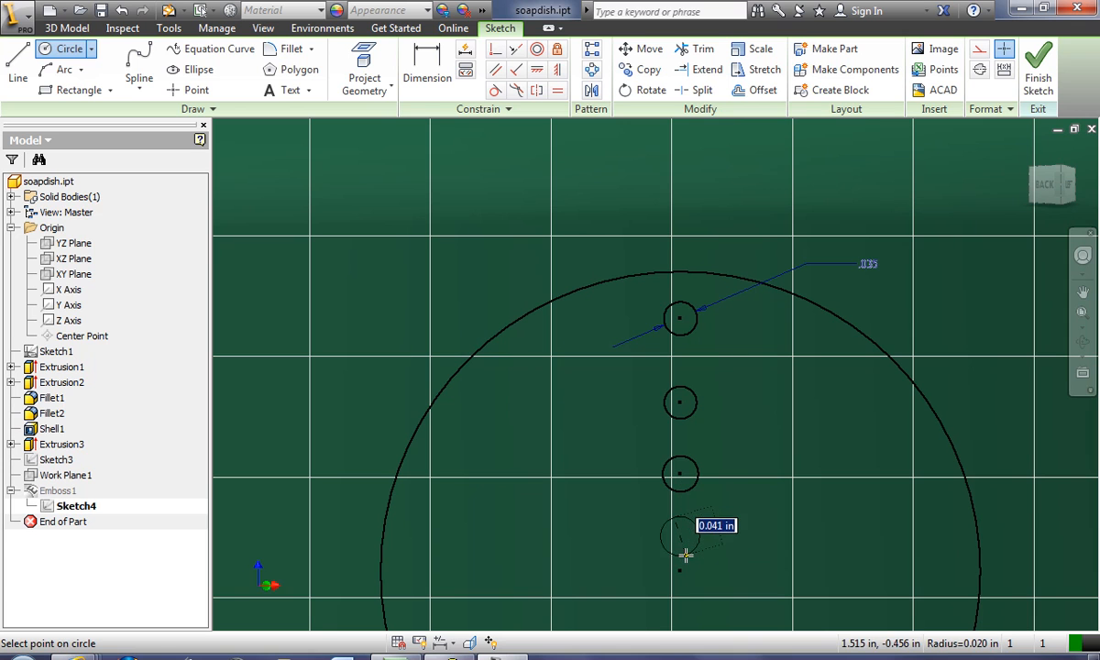
pyautogui.click(687, 552)
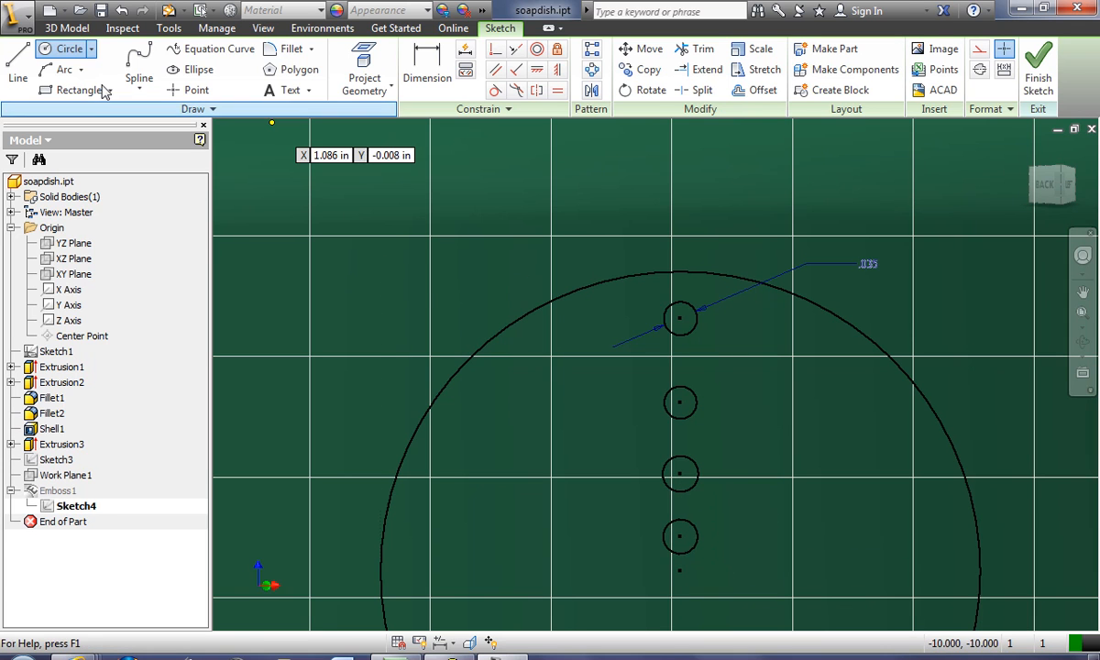
# Dimension the second small circle from the top with a diameter of 0.035 in
pyautogui.click(427, 71)
pyautogui.click(694, 408)
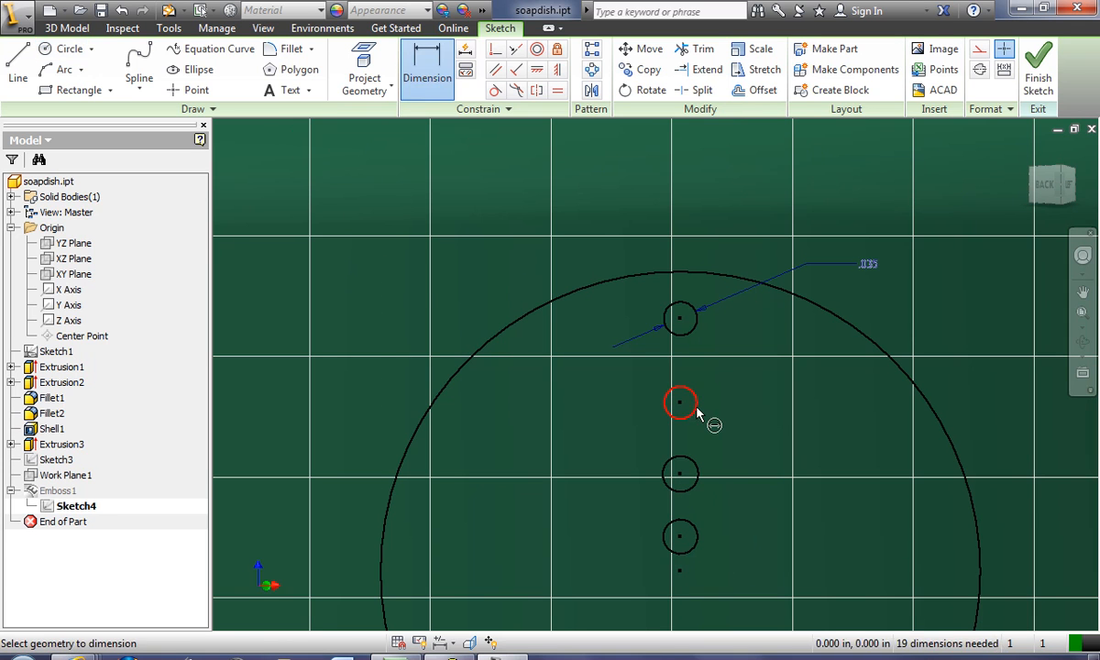
pyautogui.click(717, 394)
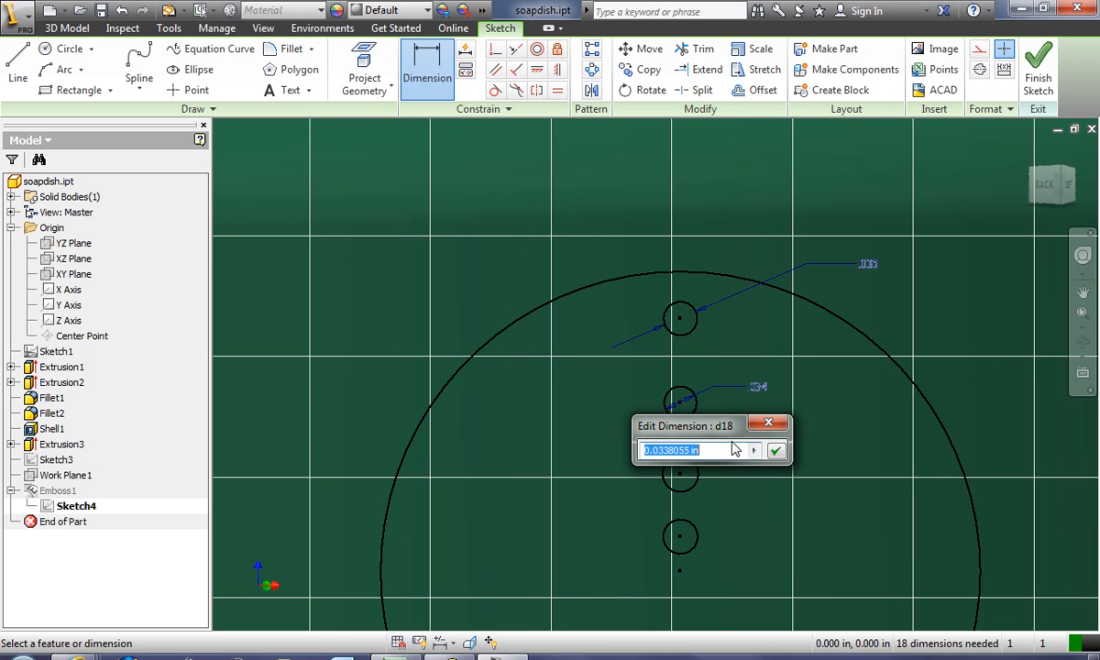
pyautogui.write('.032')
pyautogui.press('Return')
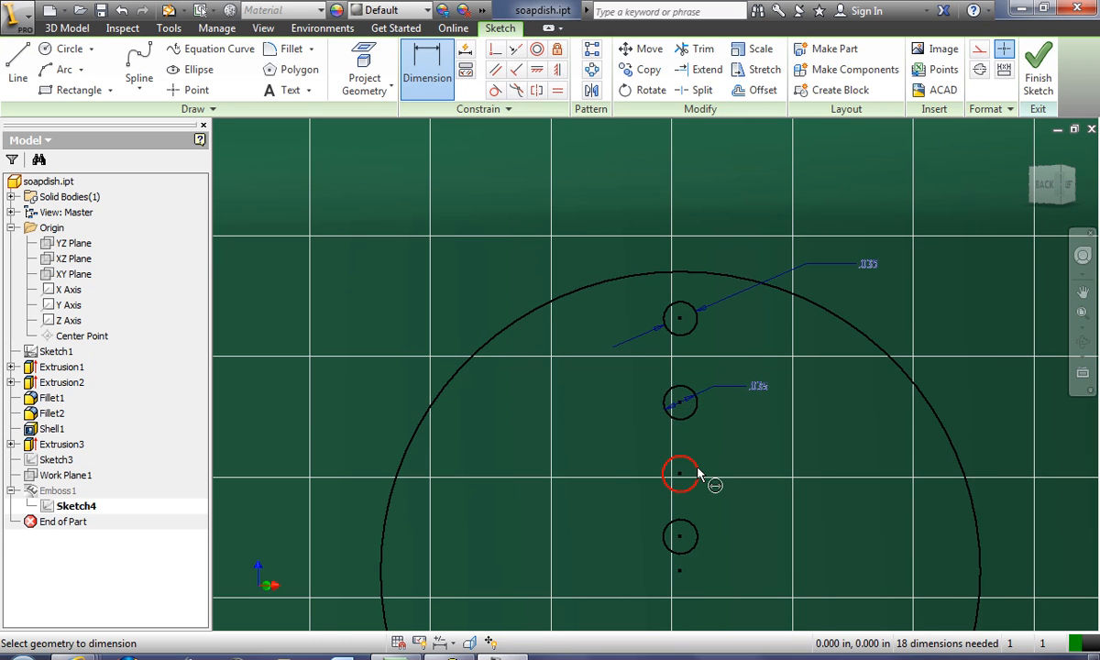
# Dimension the third small circle from the top with a diameter of 0.035 in
pyautogui.click(698, 474)
pyautogui.click(733, 456)
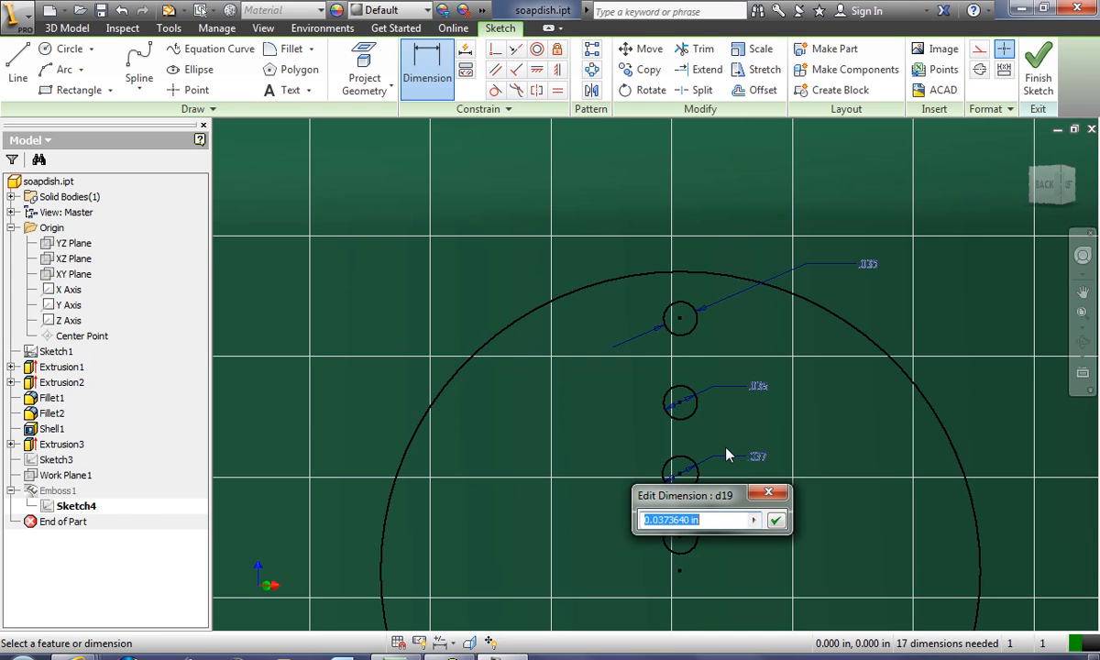
pyautogui.write('.03')
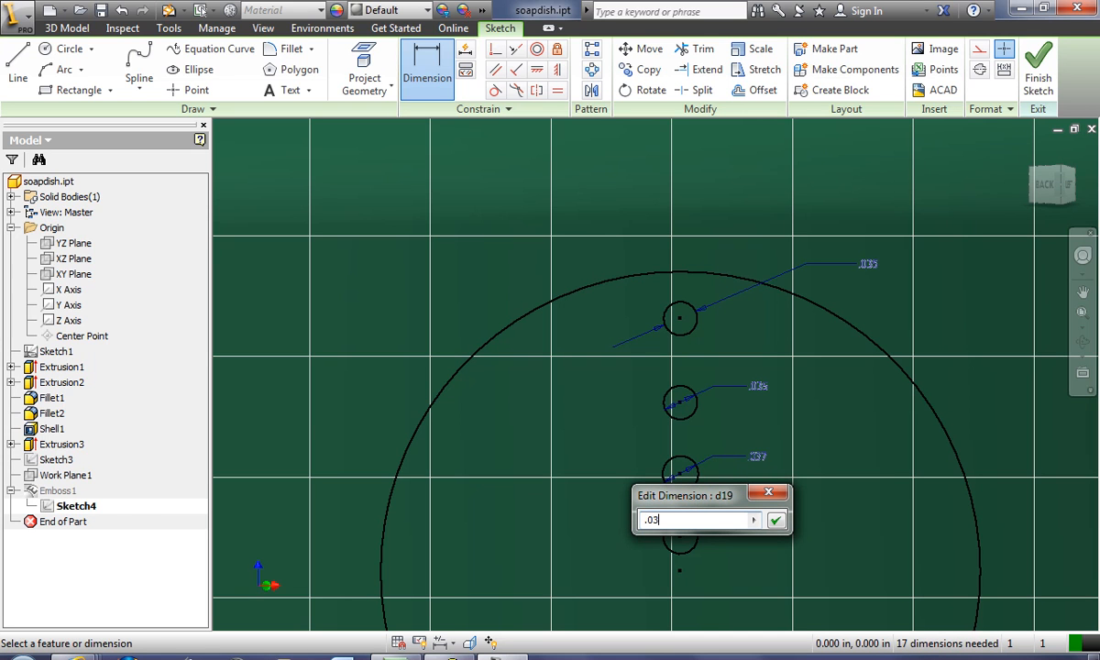
pyautogui.write('5')
pyautogui.press('Return')
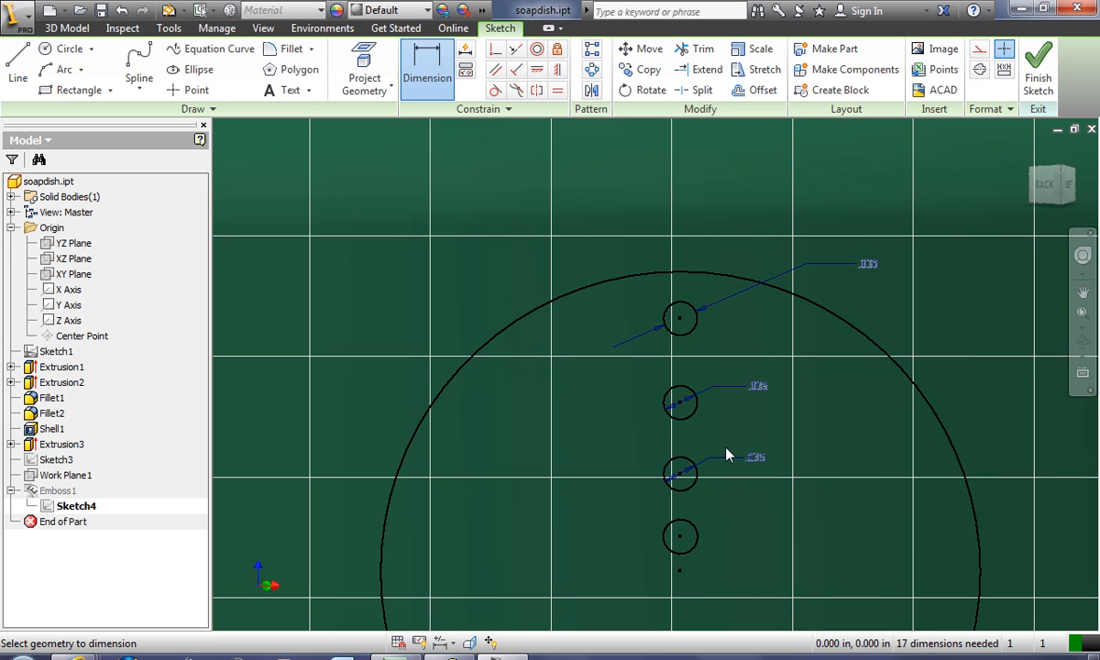
# Dimension the lowest small circle, just above the large circle's center, with a diameter of 0.035 in
pyautogui.click(703, 537)
pyautogui.click(766, 537)
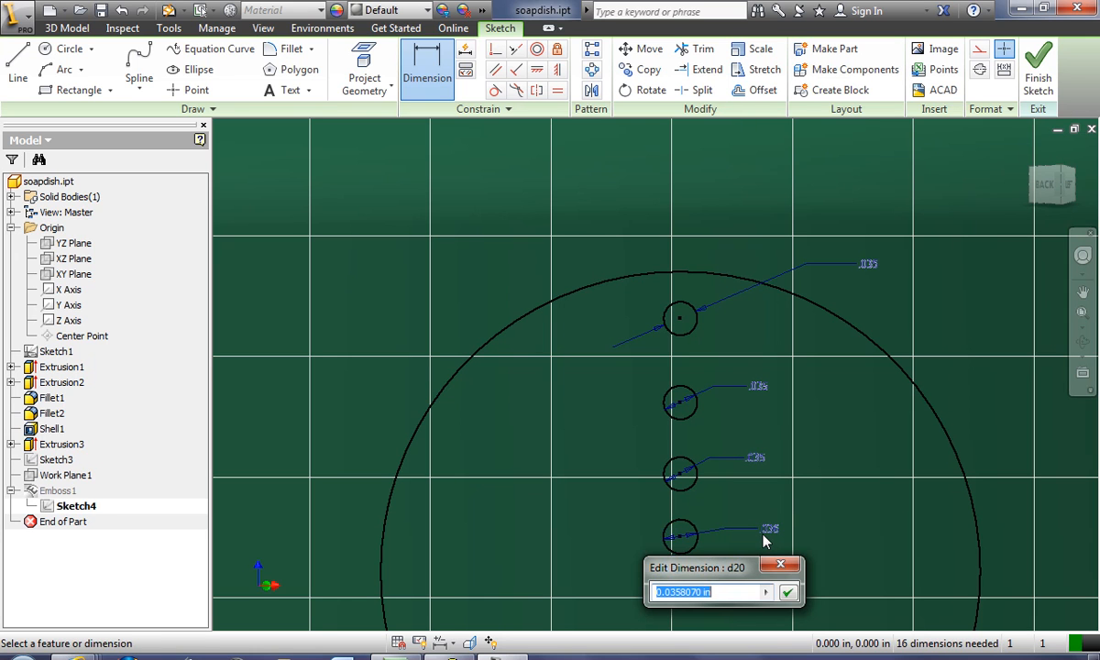
pyautogui.write('.035')
pyautogui.press('Return')
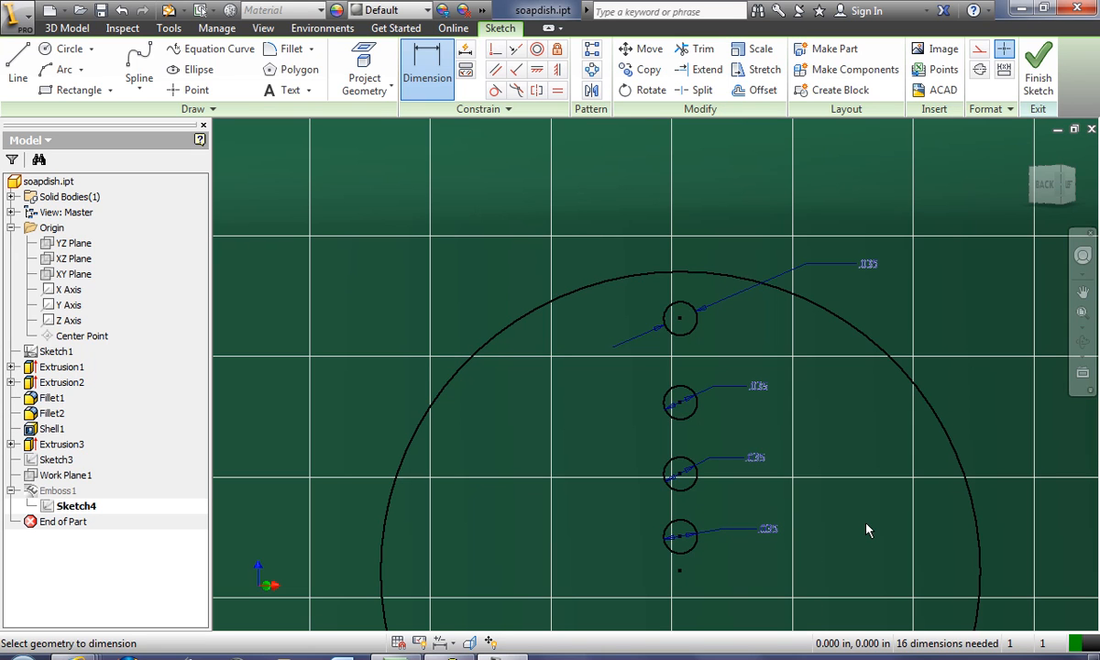
# Dimension the vertical spacing between the centers of the lowest and third small circles as 0.065 in
pyautogui.click(680, 536)
pyautogui.click(680, 474)
pyautogui.click(739, 541)
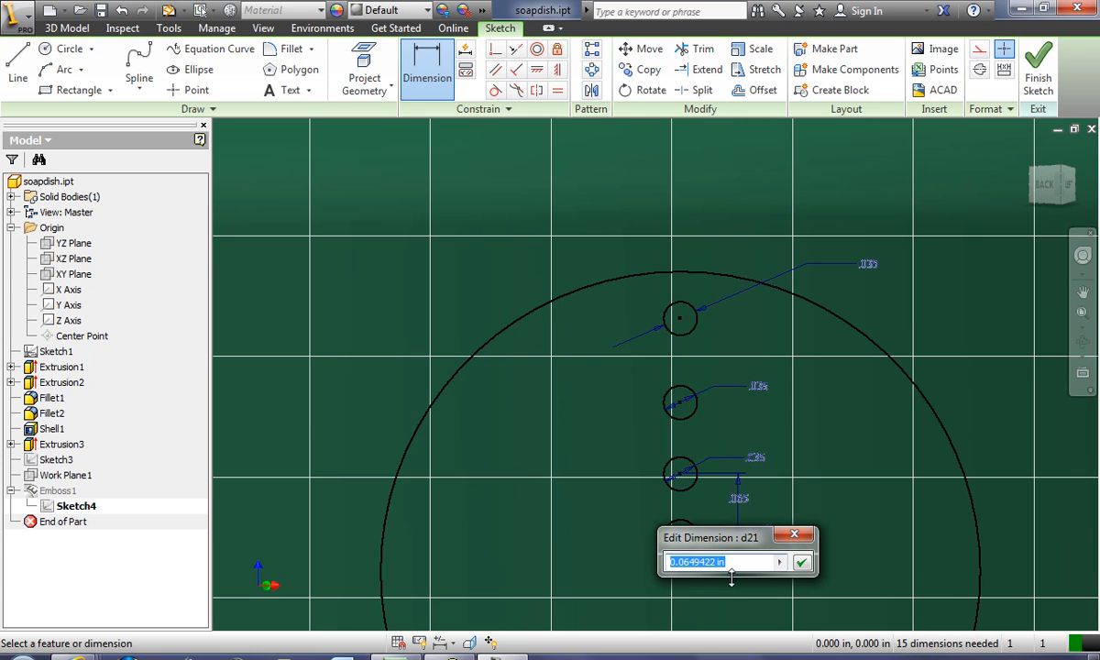
pyautogui.write('.065')
pyautogui.press('Return')
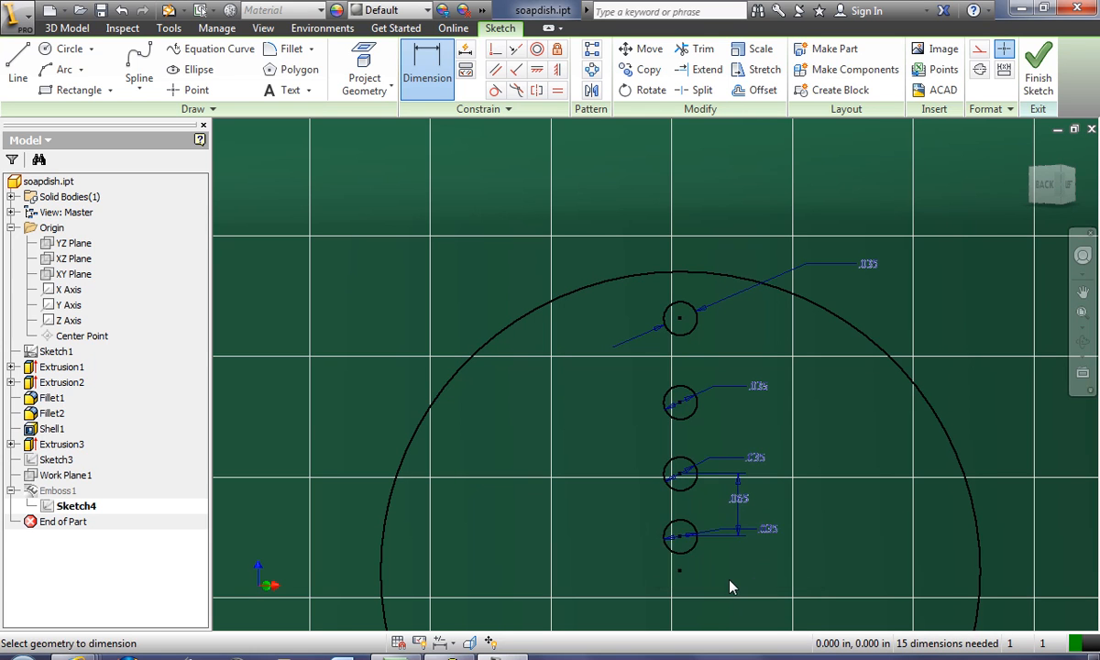
# Dimension the vertical spacing between the centers of the third and second small circles as 0.065 in
pyautogui.click(683, 478)
pyautogui.click(682, 408)
pyautogui.click(689, 444)
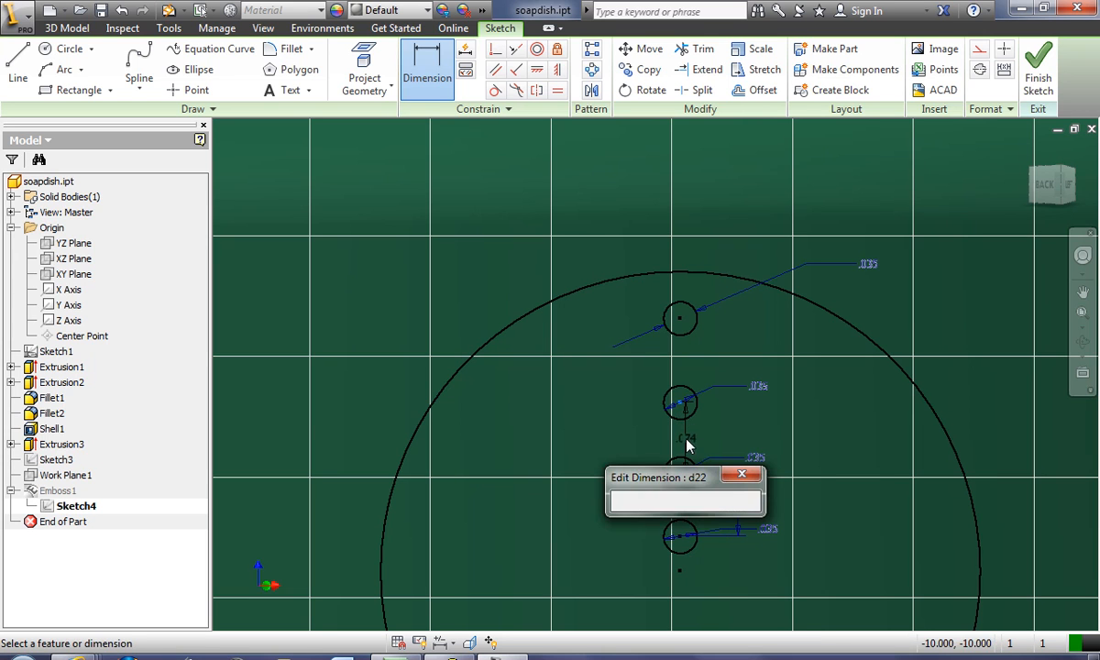
pyautogui.write('.065')
pyautogui.press('Return')
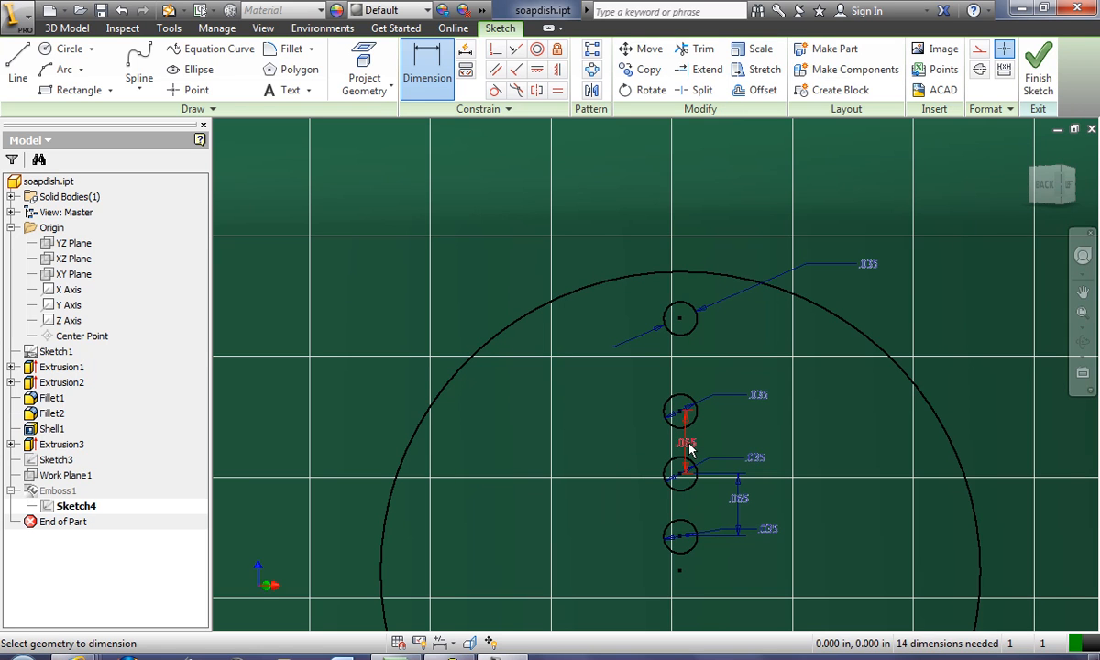
# Dimension the vertical spacing between the centers of the topmost and second small circles as 0.065 in
pyautogui.click(680, 318)
pyautogui.click(682, 414)
pyautogui.click(712, 374)
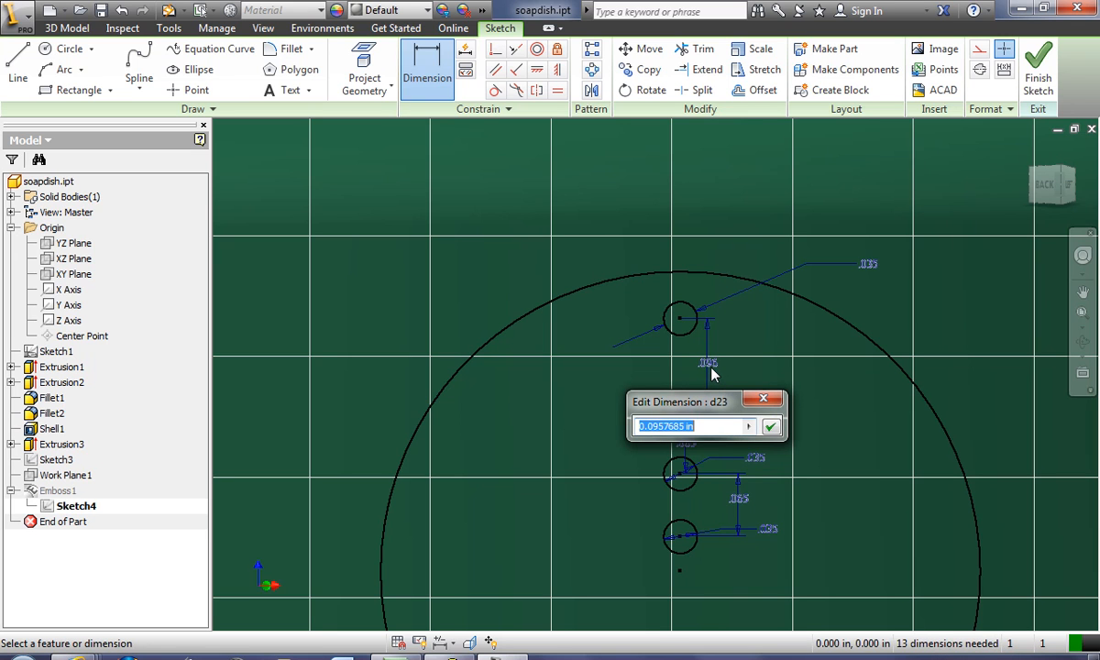
pyautogui.write('.065')
pyautogui.press('Return')
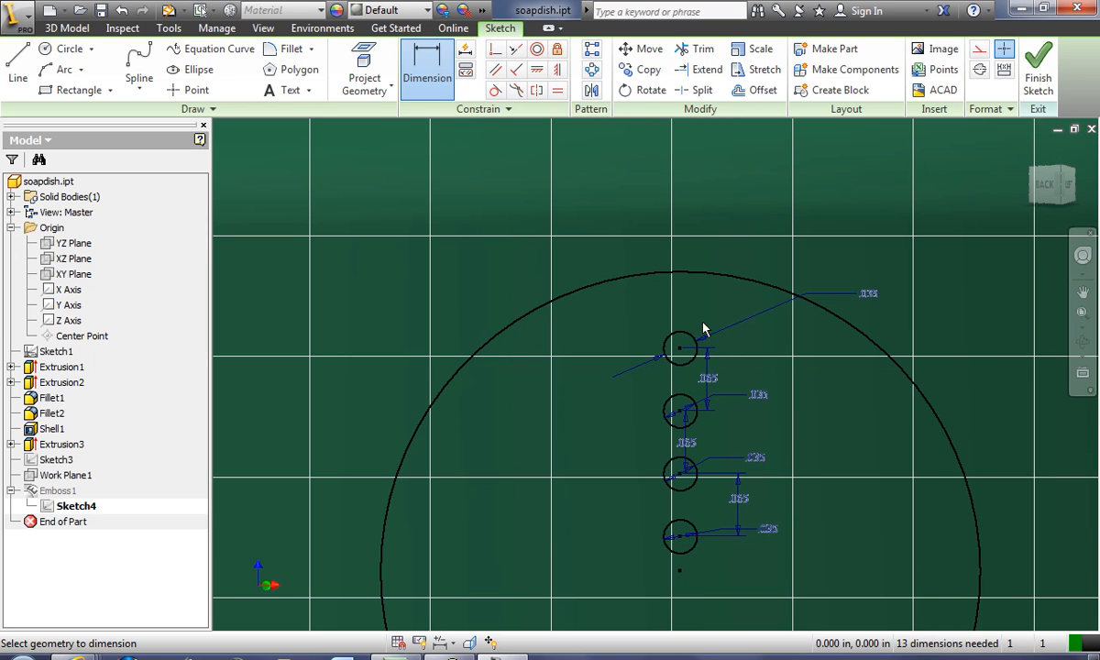
# Finish the emboss sketch and share it for use by another feature
pyautogui.rightClick(522, 228)
pyautogui.click(542, 272)
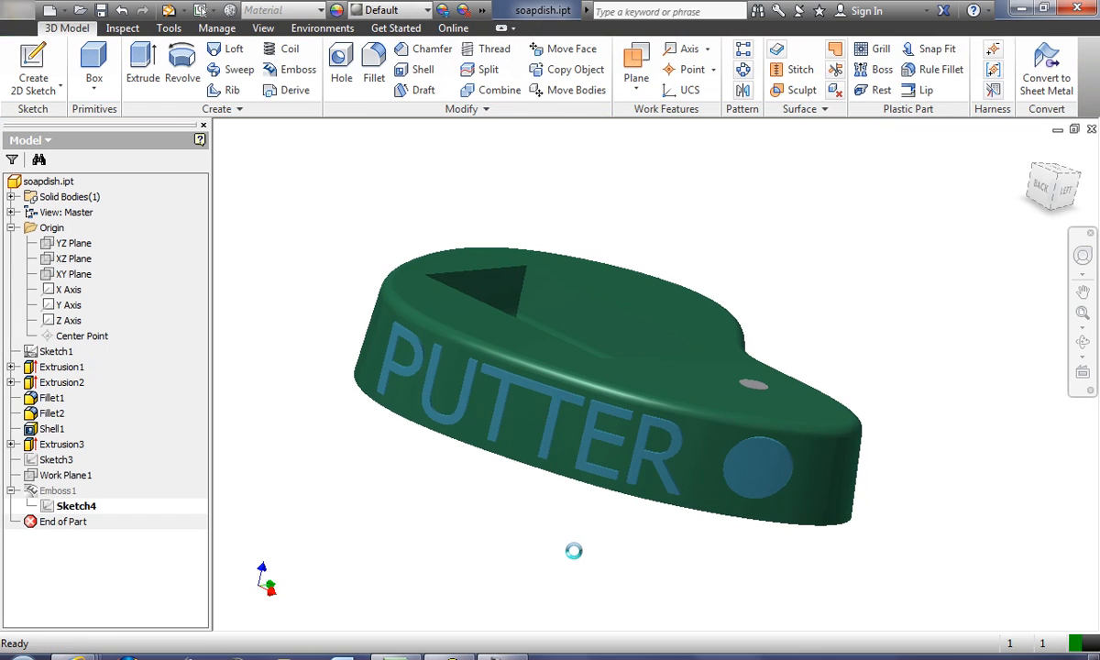
pyautogui.rightClick(82, 508)
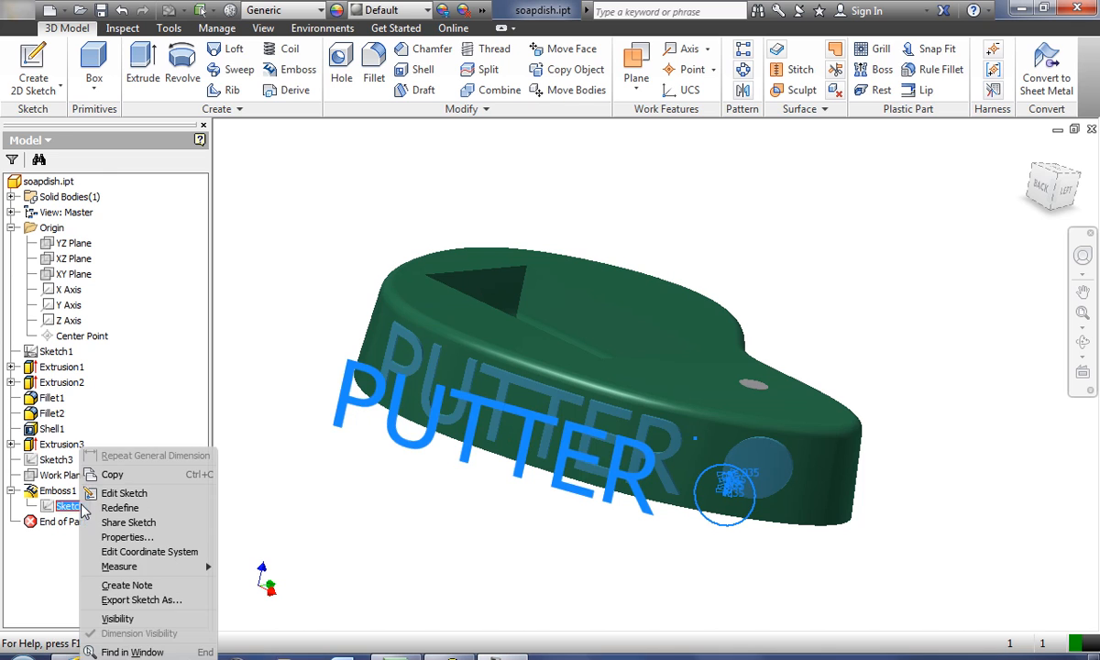
pyautogui.click(128, 523)
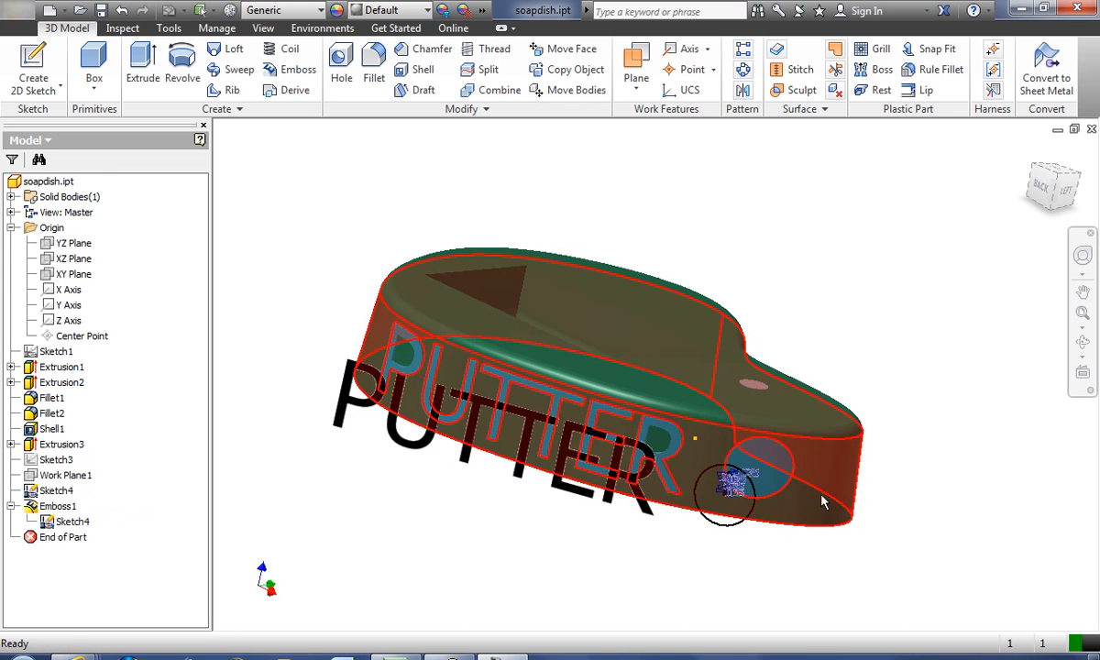
# Select the four small circles of the shared sketch as profiles for a new emboss feature
pyautogui.click(291, 70)
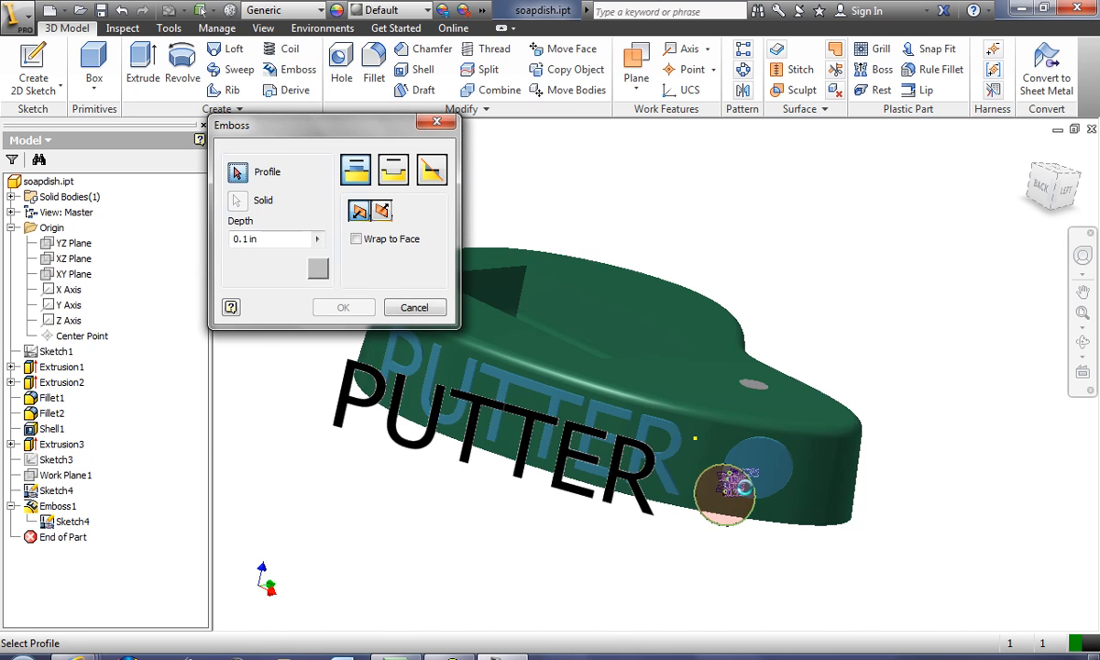
pyautogui.scroll(-8, 742, 507)
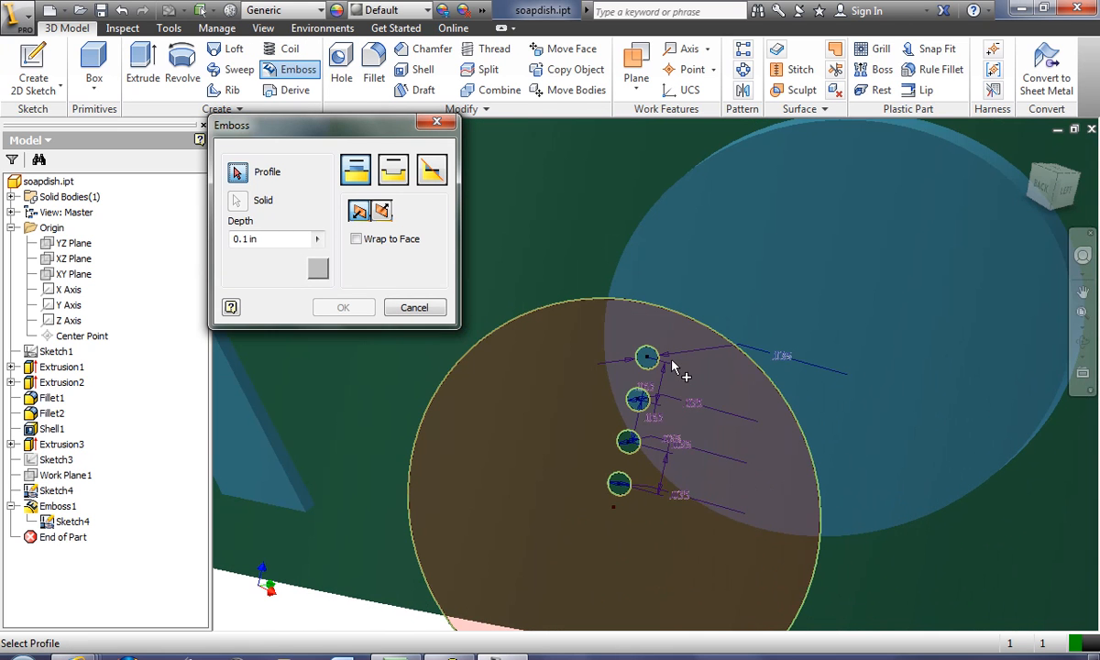
pyautogui.click(647, 357)
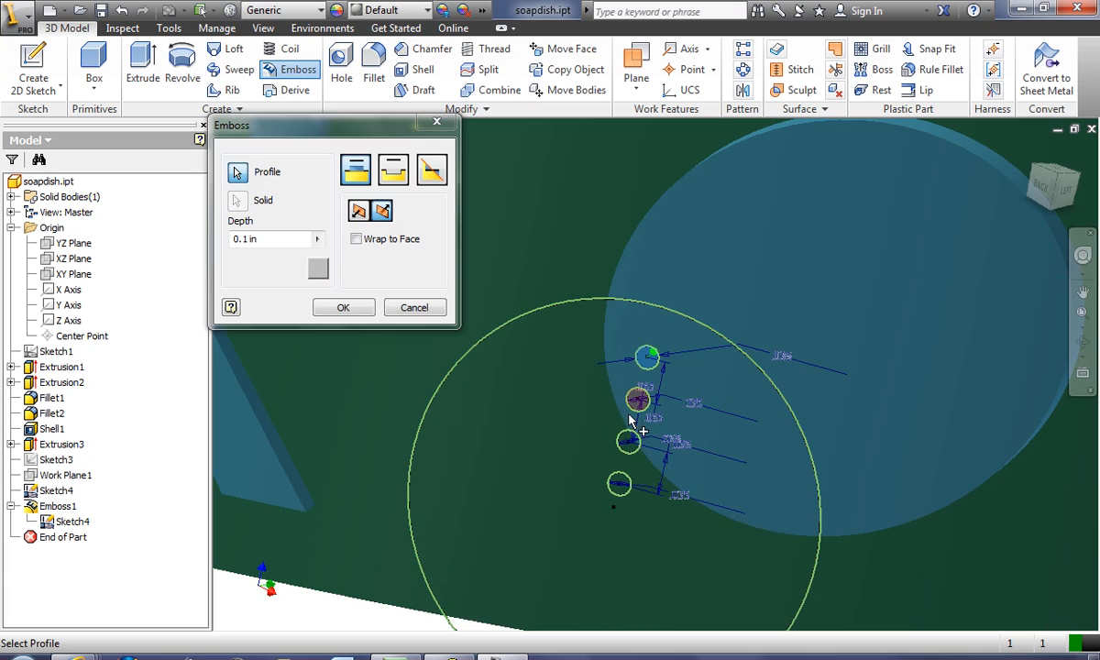
pyautogui.click(629, 441)
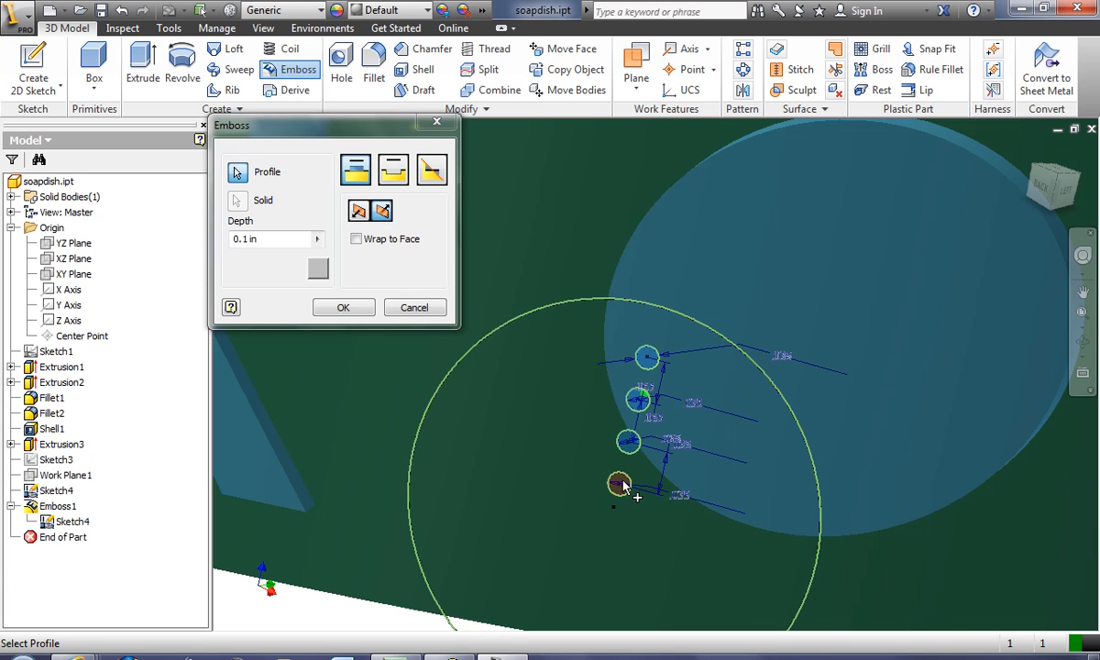
pyautogui.click(621, 483)
# Engrave the four selected circles into the raised disc from the face at a depth of 0.01 in
pyautogui.click(395, 173)
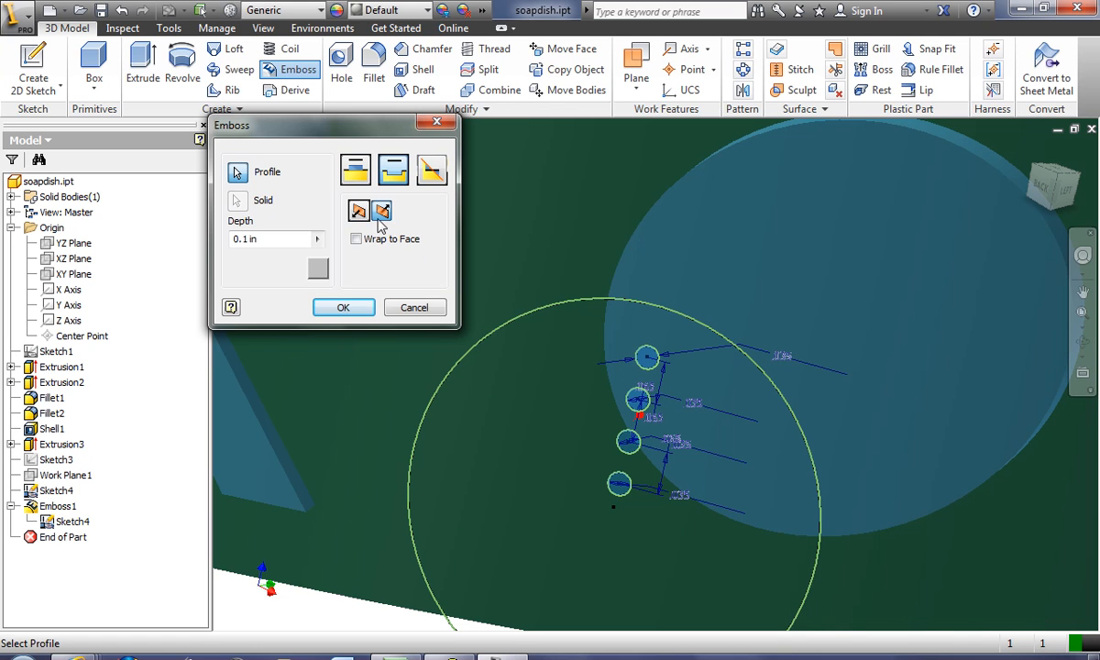
pyautogui.click(1080, 344)
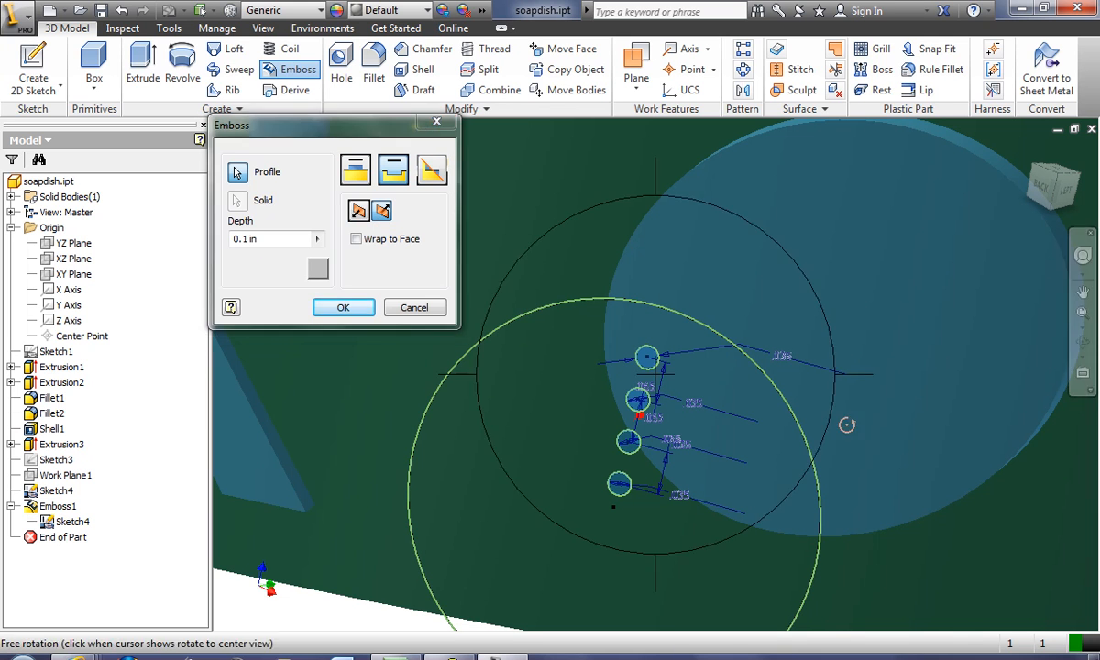
pyautogui.click(781, 431)
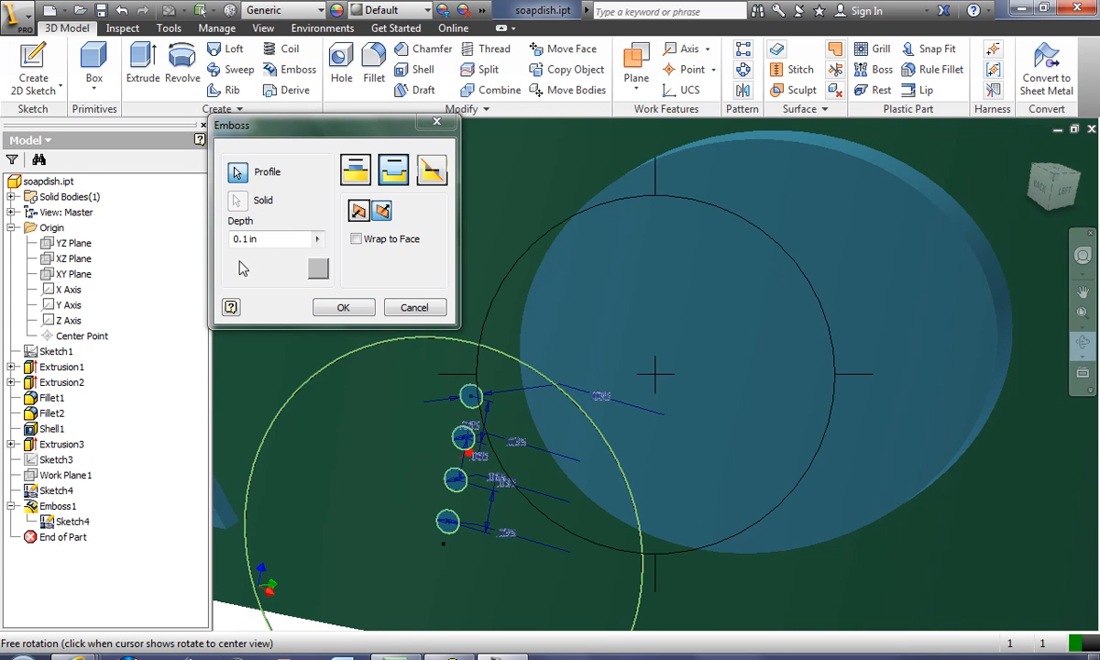
pyautogui.press('Escape')
pyautogui.write('.')
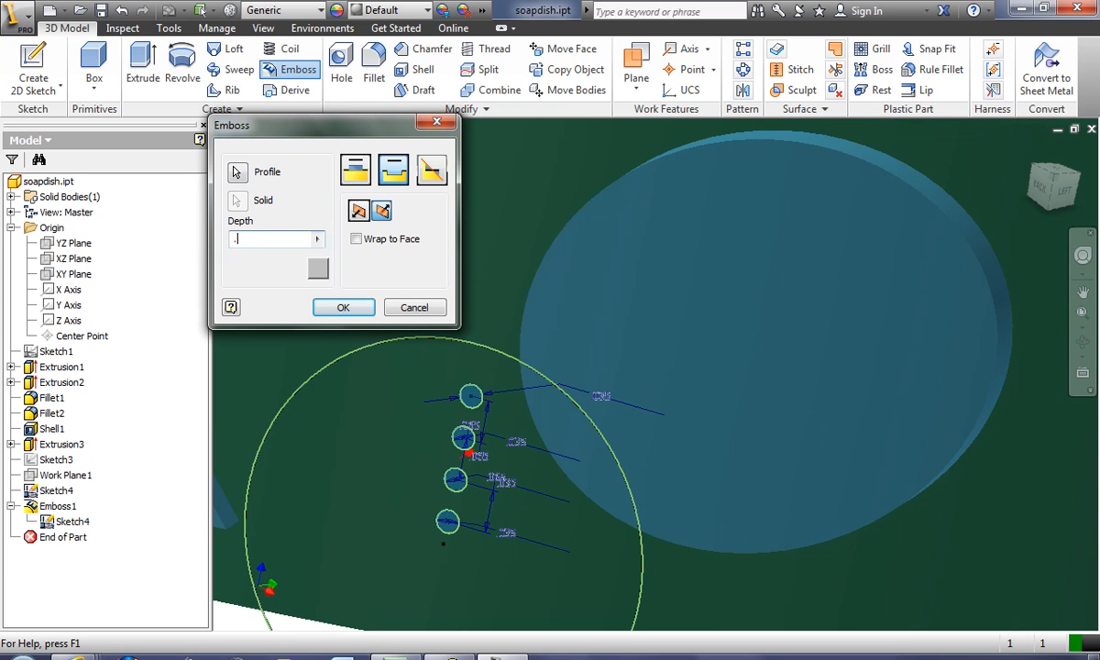
pyautogui.press('F2')
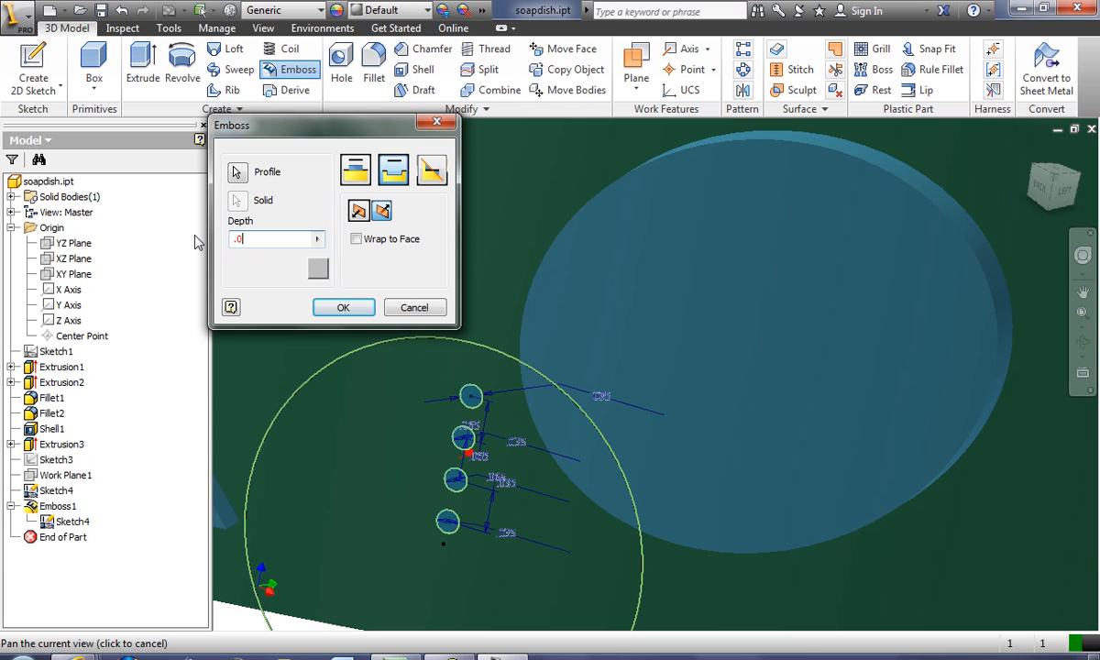
pyautogui.write('01')
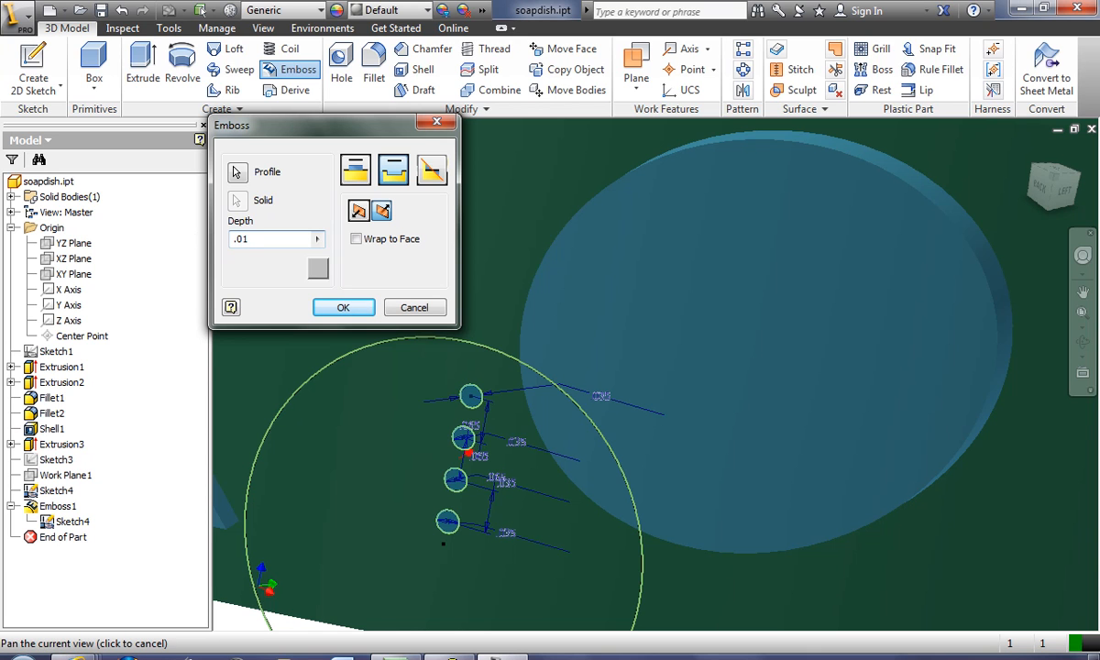
pyautogui.click(341, 306)
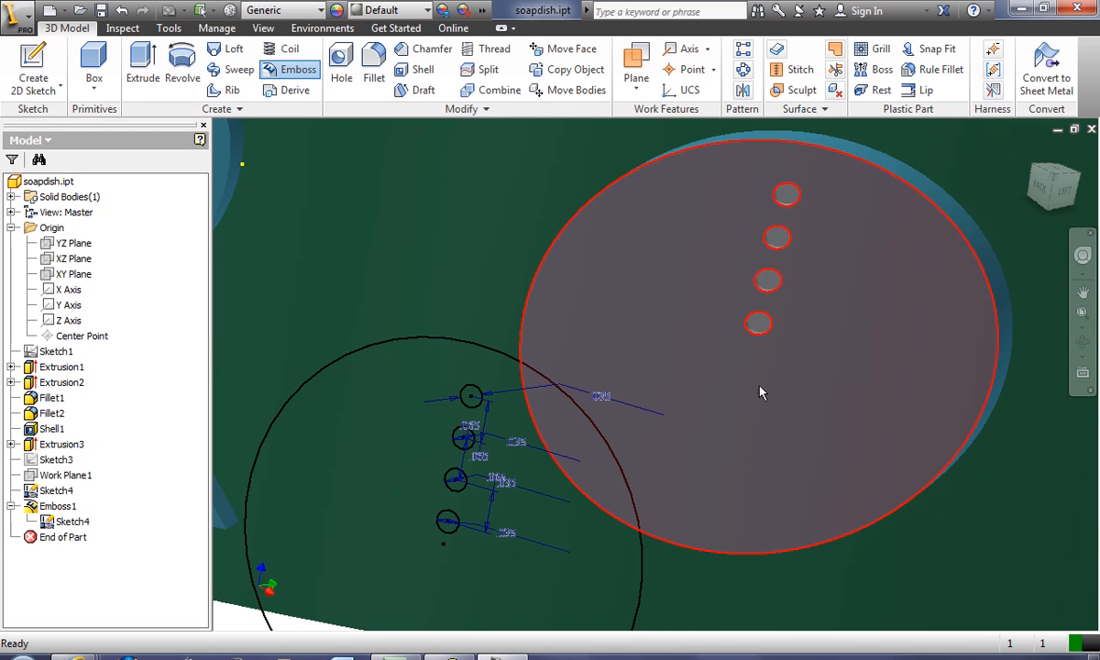
# Try to circular-pattern the four engraved circles around the raised disc's axis with 20 occurrences over 360 degrees
pyautogui.click(1082, 342)
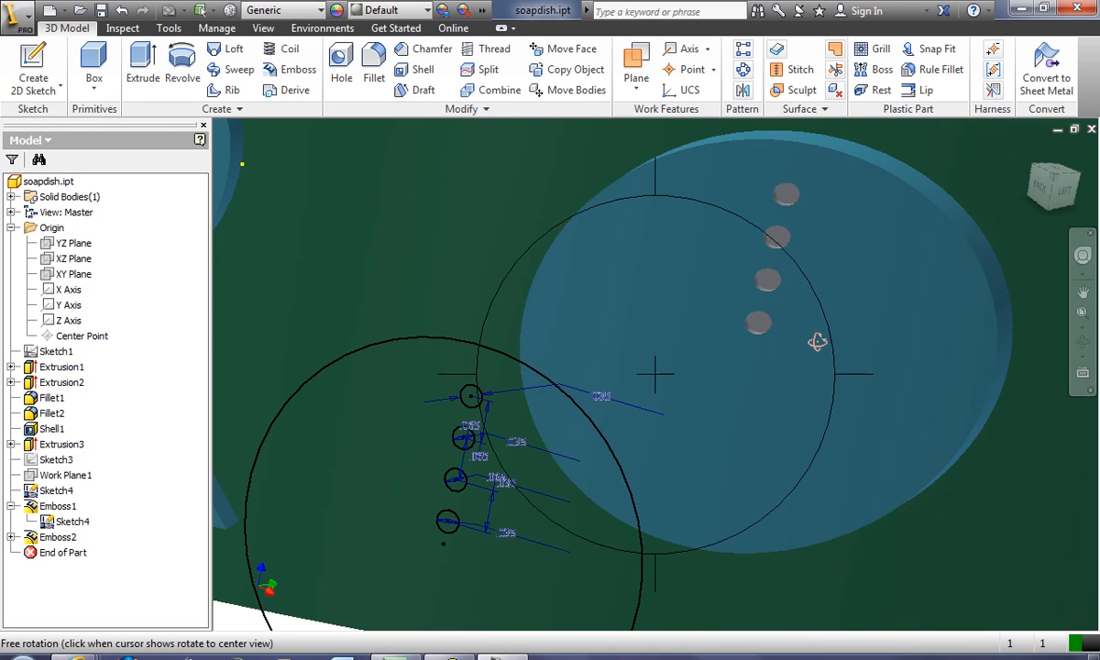
pyautogui.moveTo(742, 323); pyautogui.dragTo(754, 368)
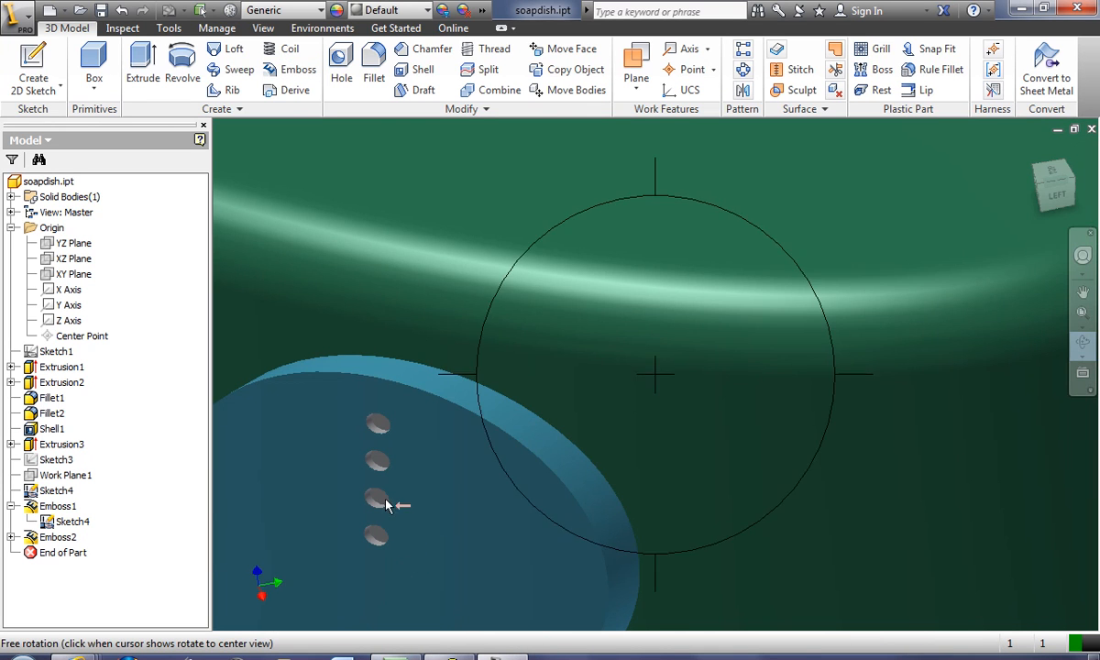
pyautogui.moveTo(579, 440); pyautogui.dragTo(604, 424)
pyautogui.scroll(2, 604, 423)
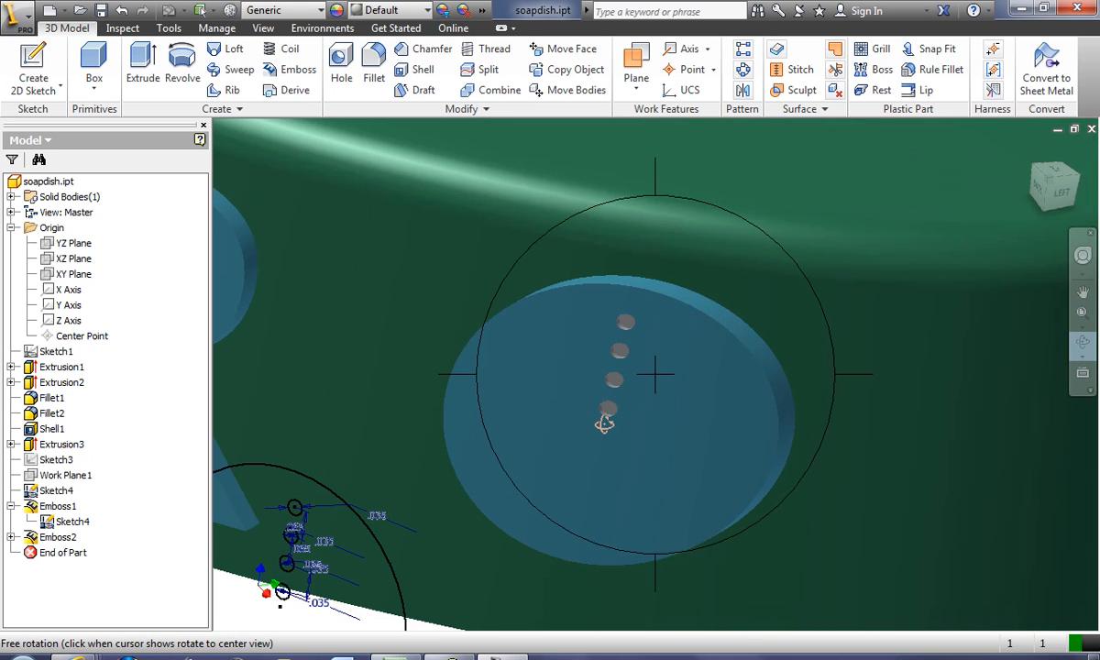
pyautogui.rightClick(664, 414)
pyautogui.click(732, 420)
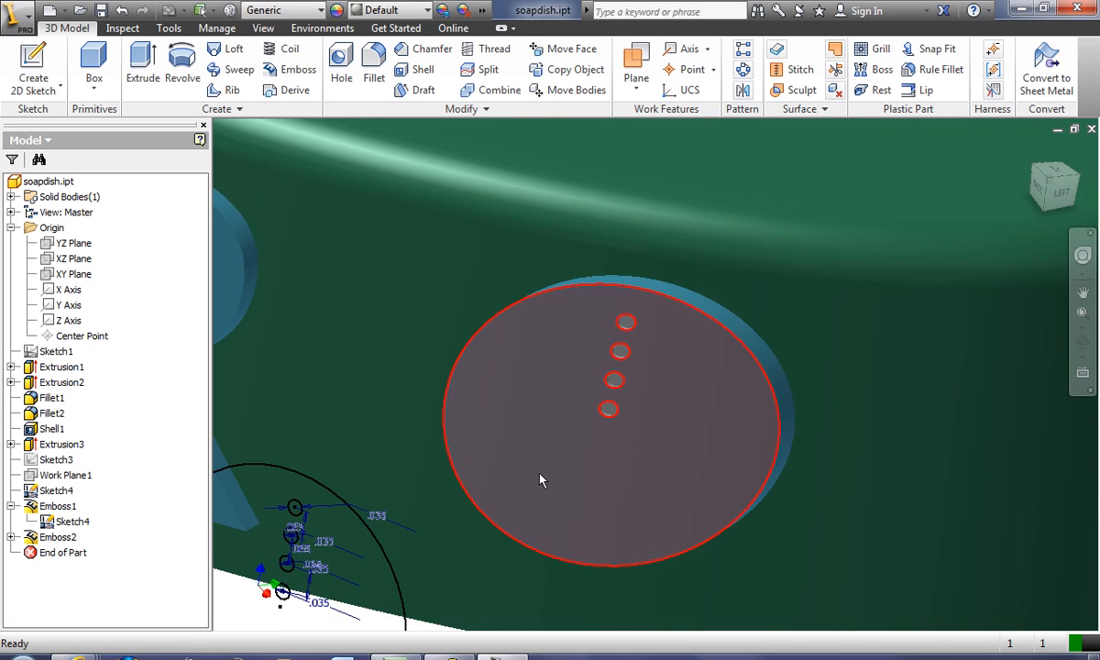
pyautogui.click(742, 73)
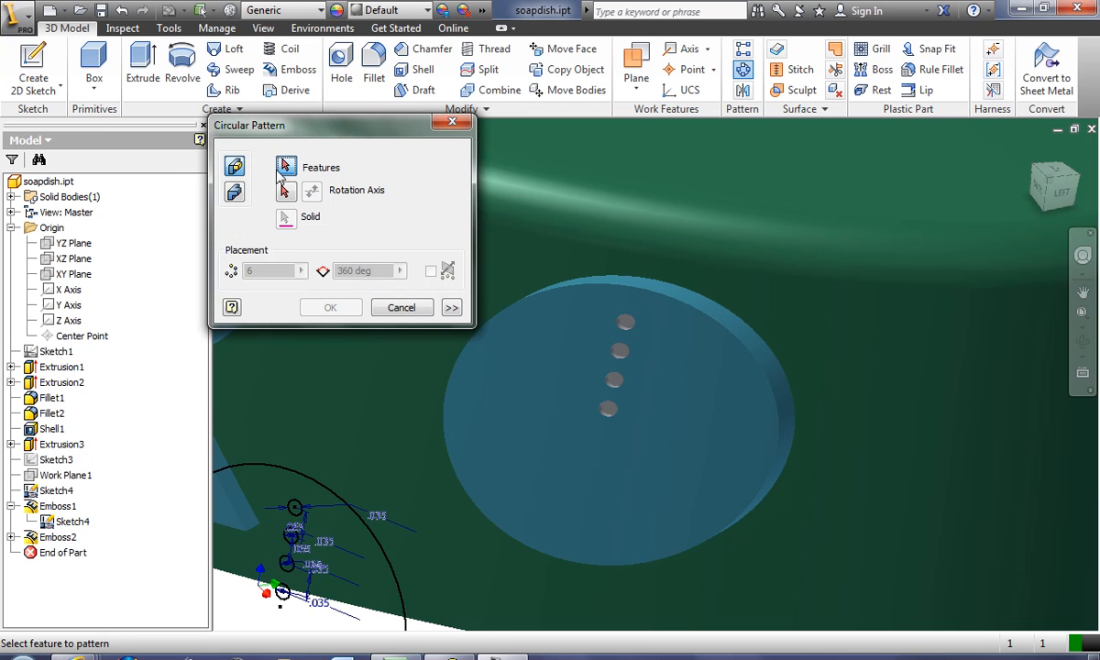
pyautogui.click(621, 355)
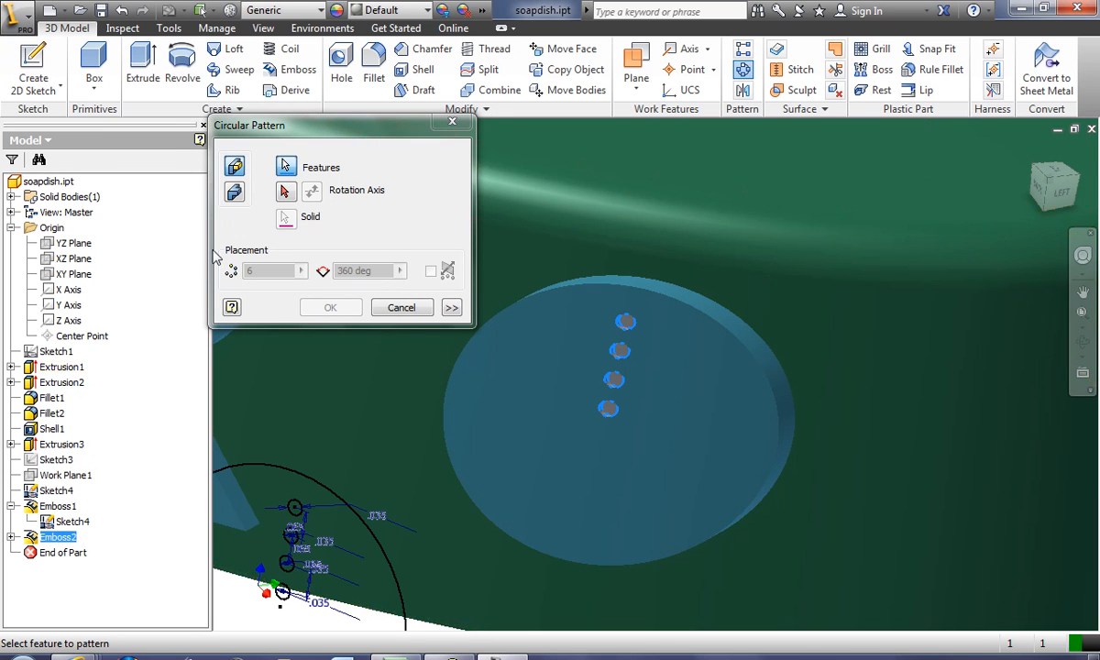
pyautogui.click(285, 191)
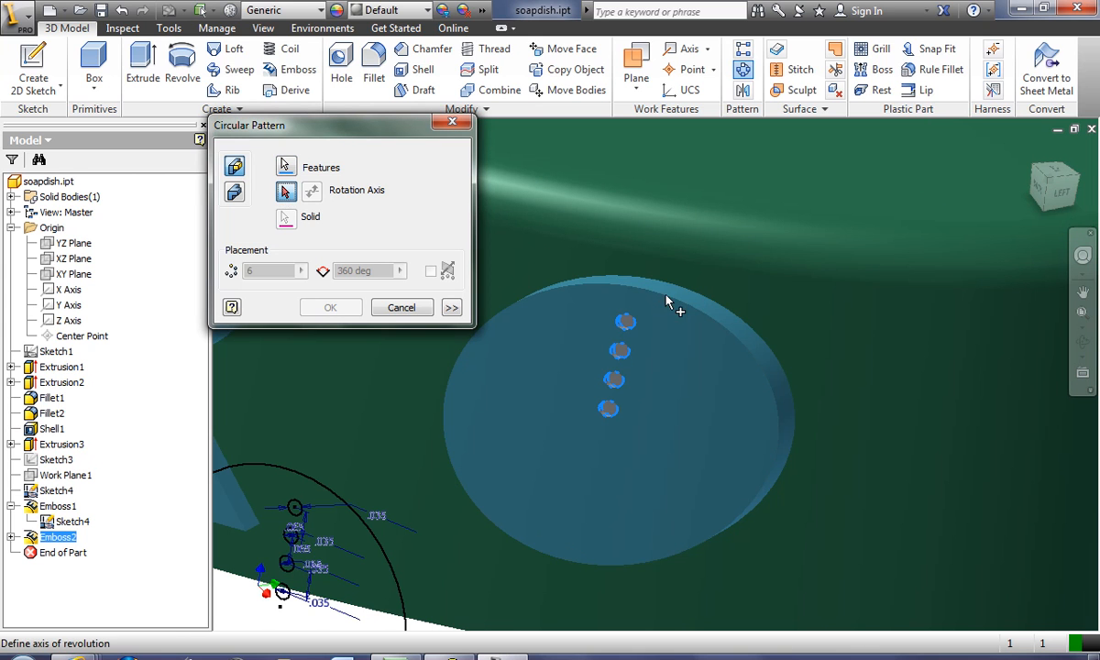
pyautogui.click(759, 435)
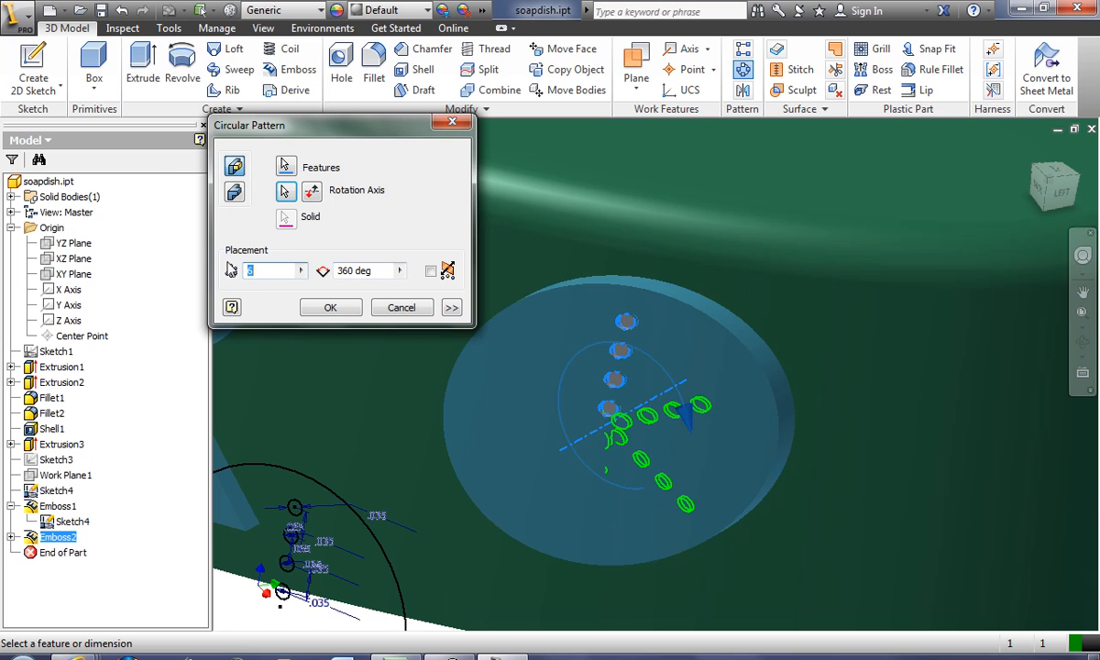
pyautogui.write('20')
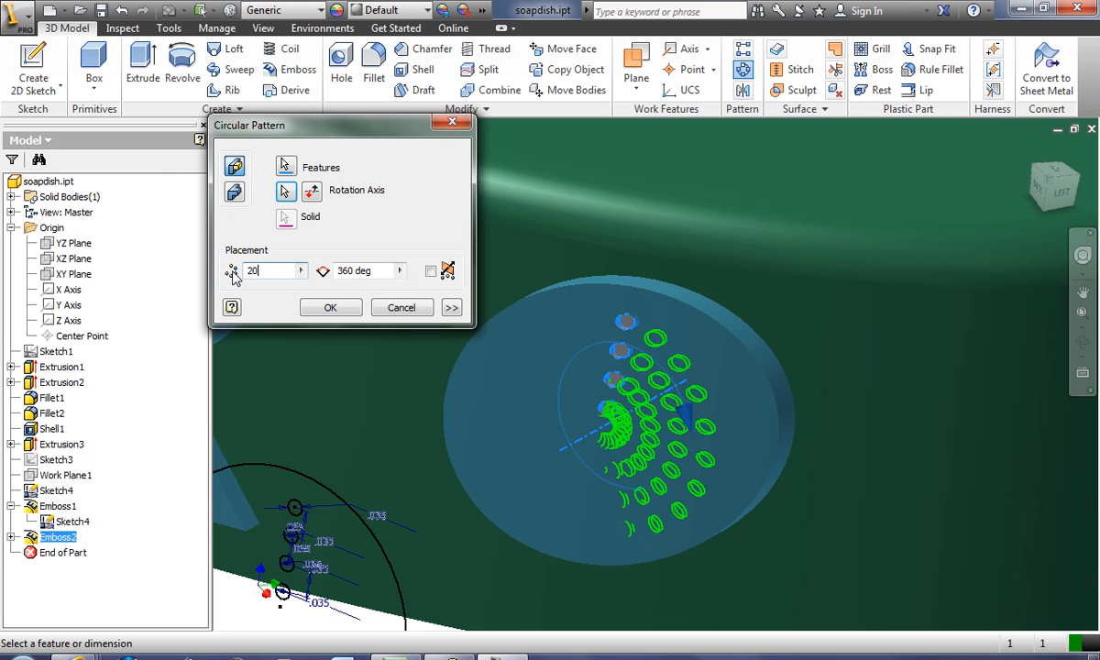
pyautogui.click(332, 306)
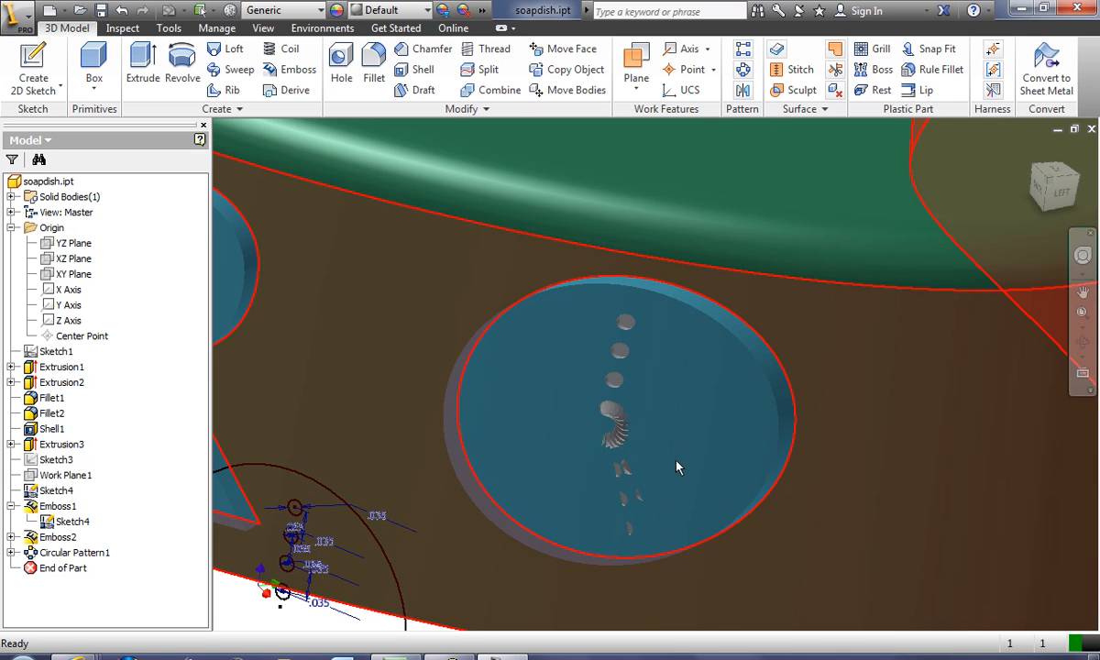
pyautogui.click(122, 14)
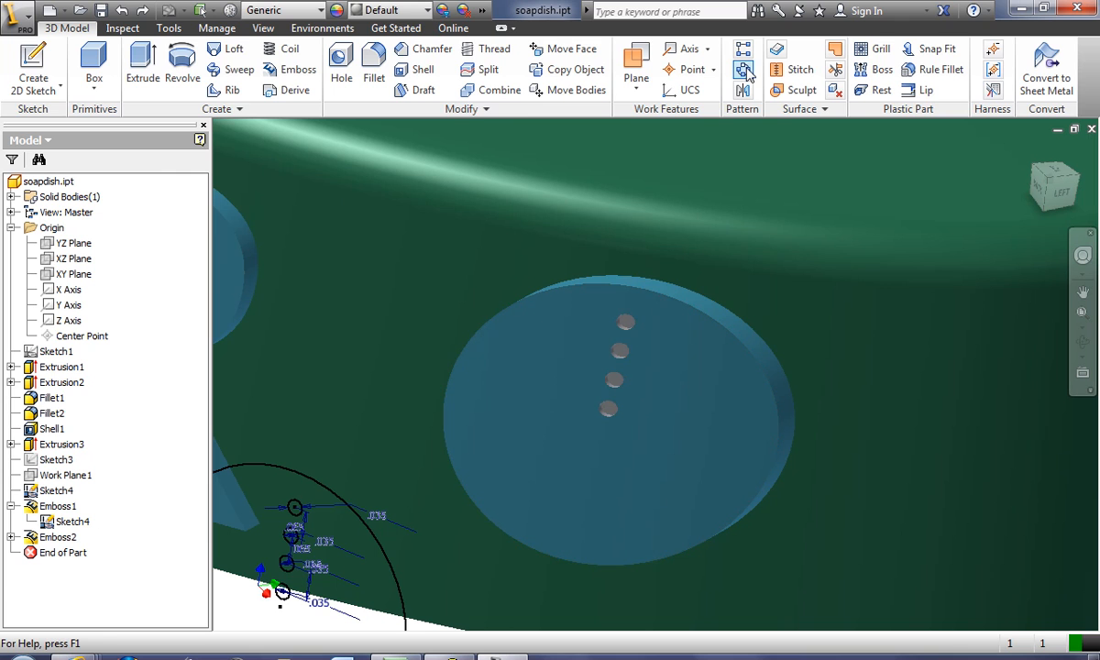
pyautogui.click(624, 359)
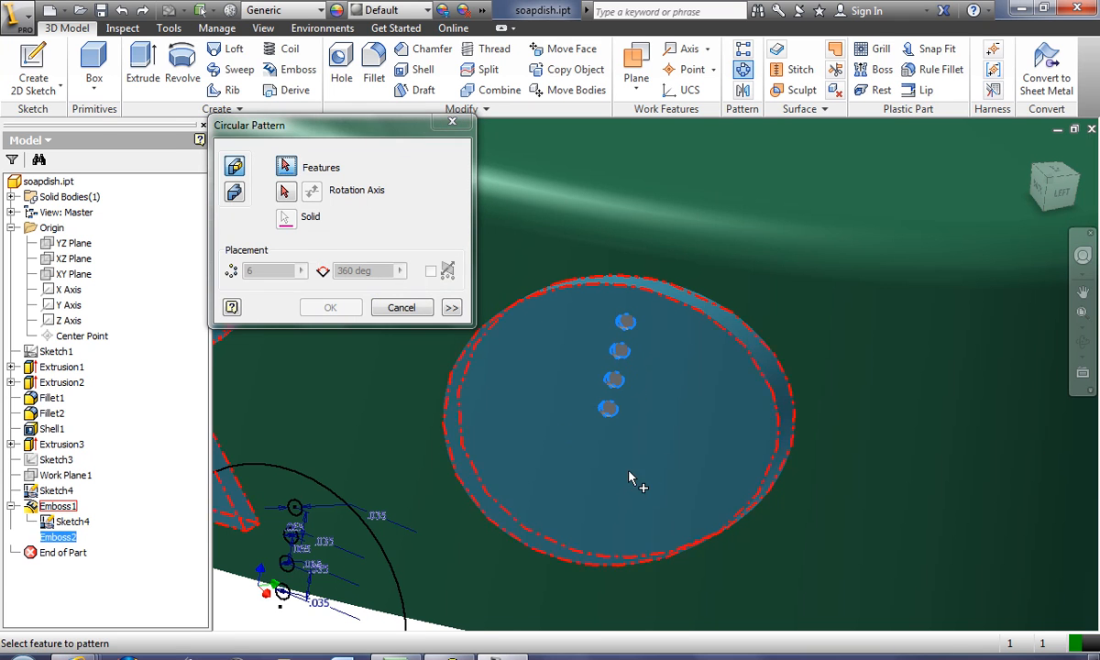
pyautogui.click(284, 190)
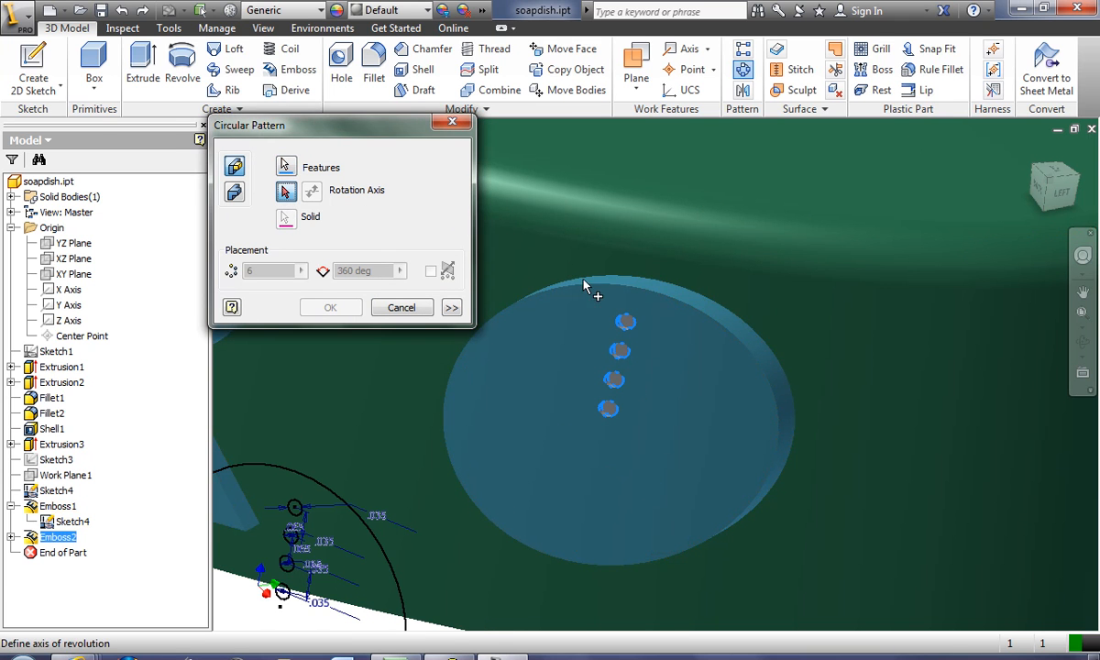
pyautogui.click(642, 447)
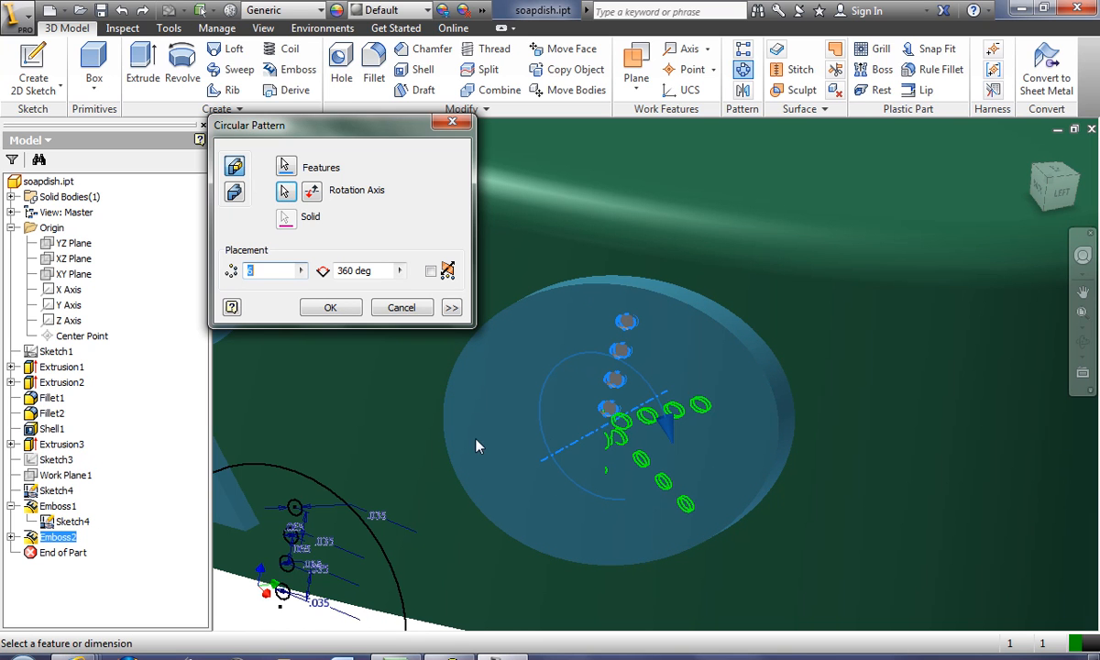
pyautogui.click(400, 308)
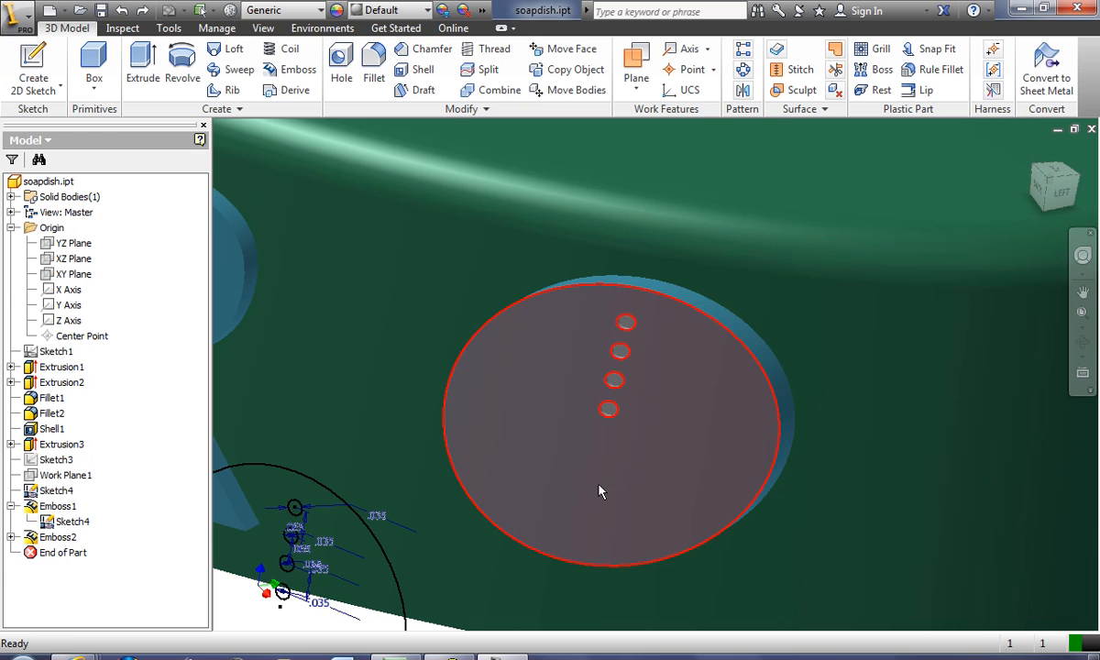
# Undo the circle engraving and the sketch sharing to get back into editing the emboss sketch
pyautogui.click(123, 15)
pyautogui.click(123, 15)
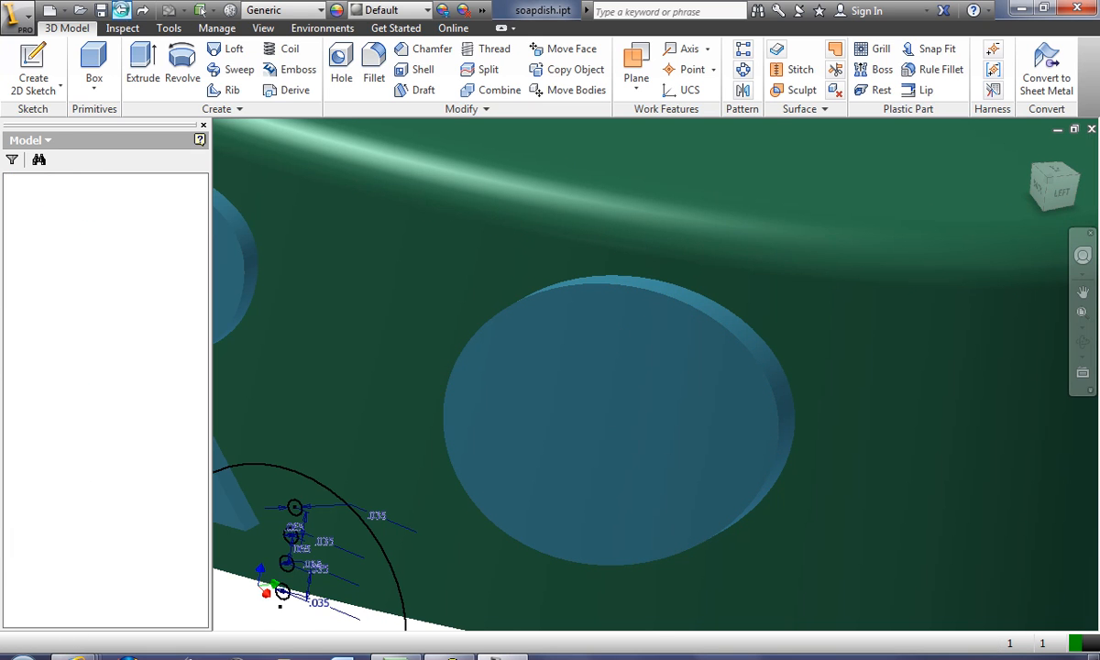
pyautogui.click(123, 16)
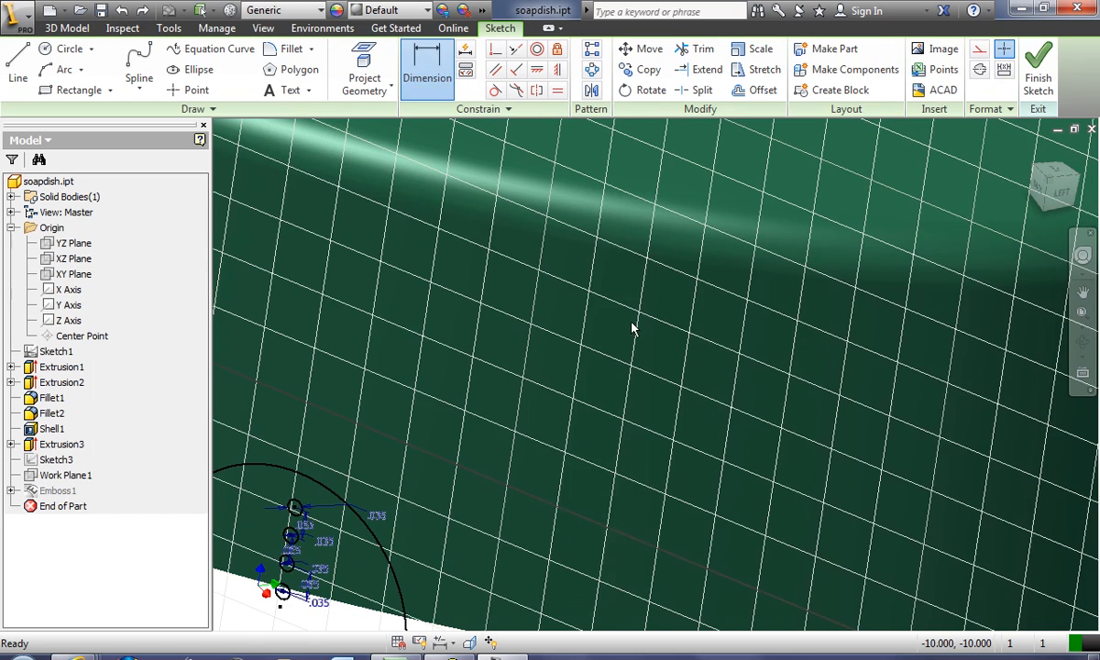
# Circular-pattern the four small sketch circles around the large circle's center with 6 occurrences over 360 degrees
pyautogui.moveTo(573, 426); pyautogui.dragTo(602, 298, button='middle')
pyautogui.scroll(-4, 498, 361)
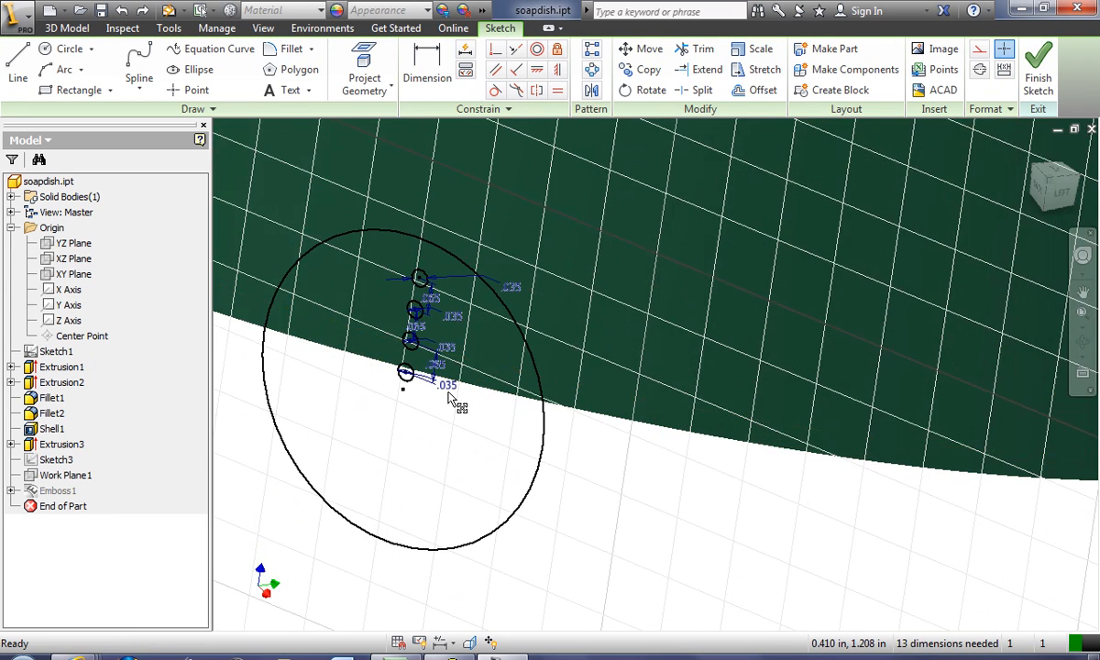
pyautogui.moveTo(550, 380); pyautogui.dragTo(643, 419, button='middle')
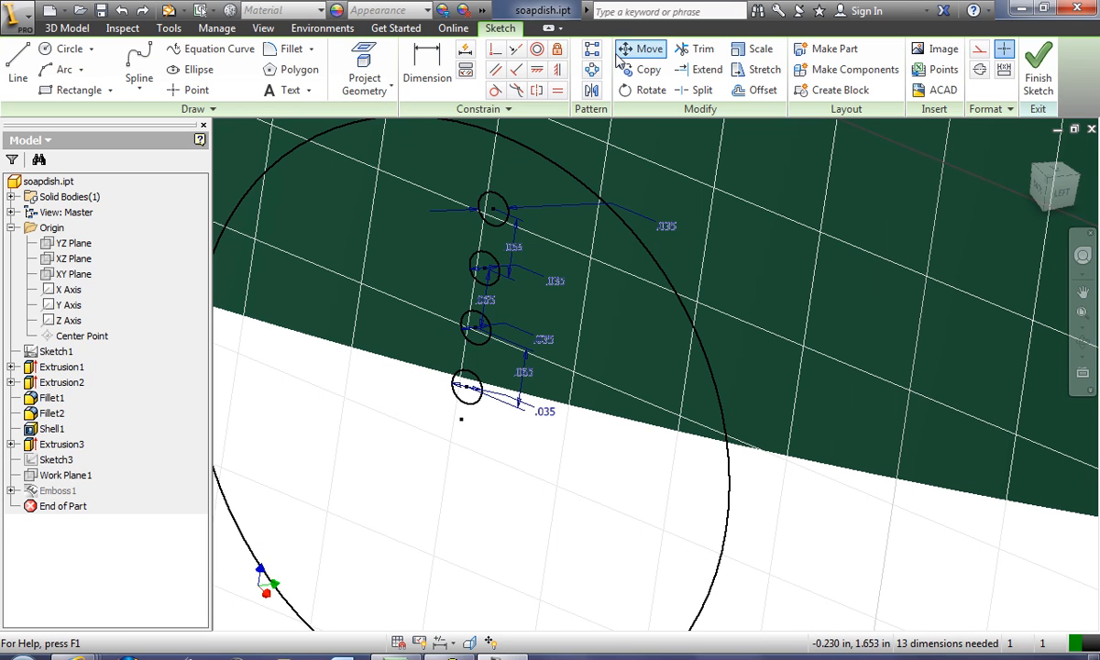
pyautogui.click(492, 209)
pyautogui.click(495, 266)
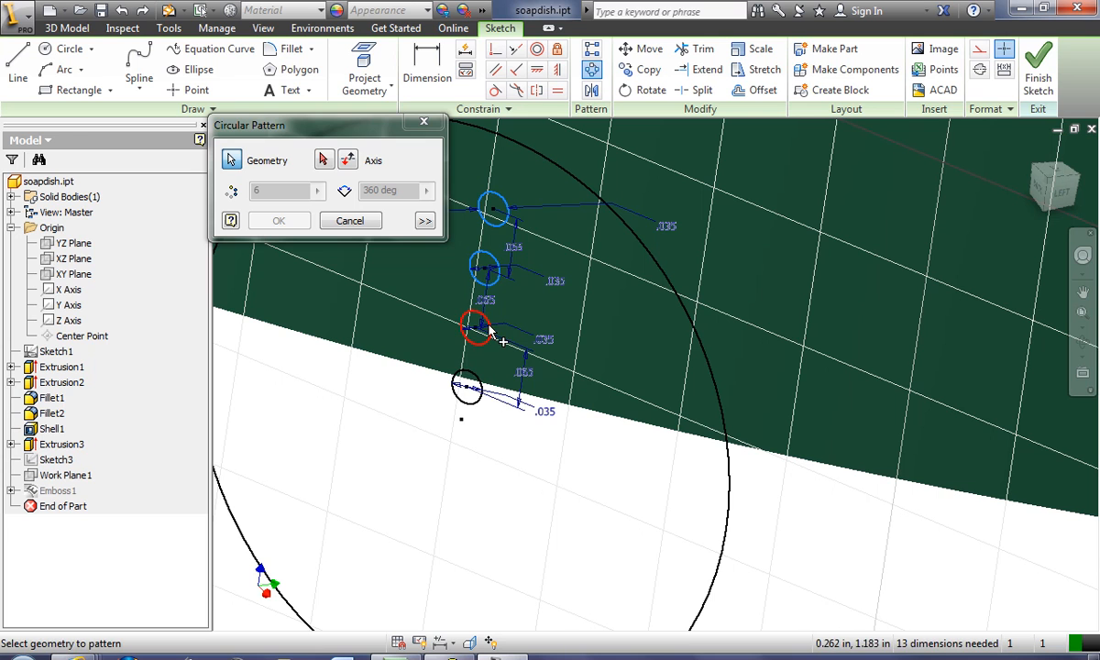
pyautogui.click(476, 327)
pyautogui.click(468, 387)
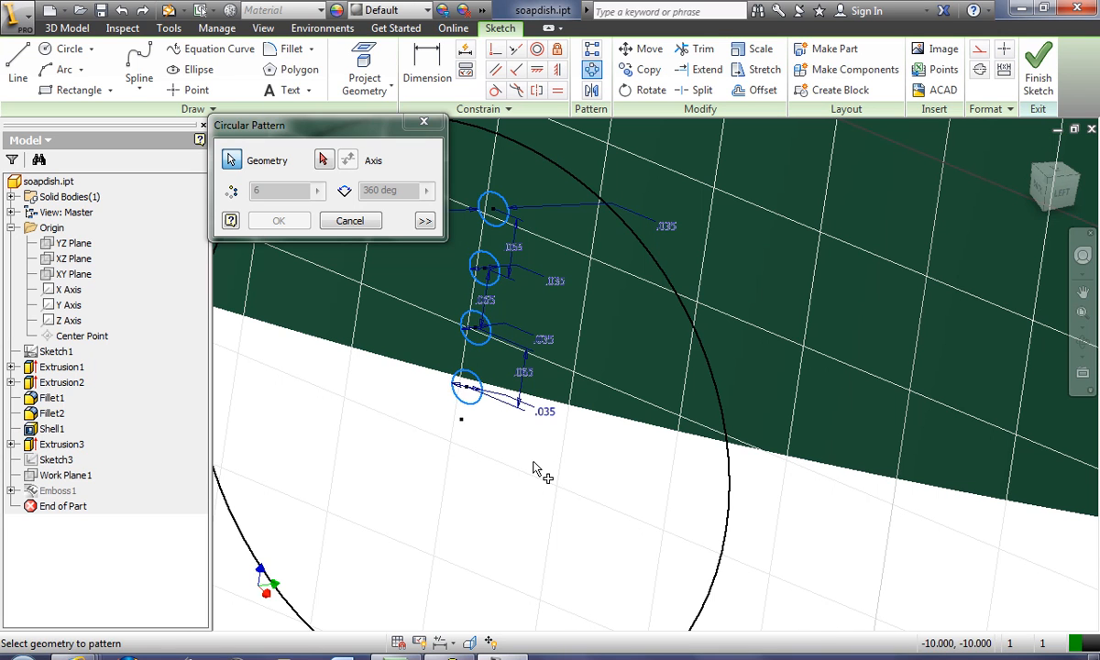
pyautogui.click(327, 161)
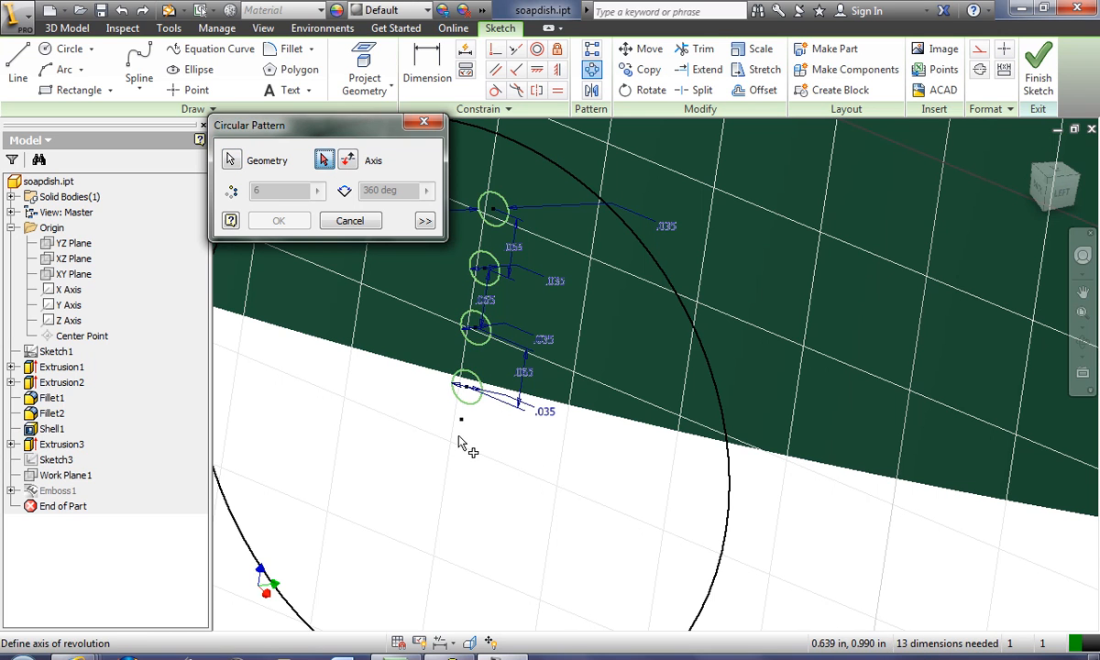
pyautogui.click(476, 496)
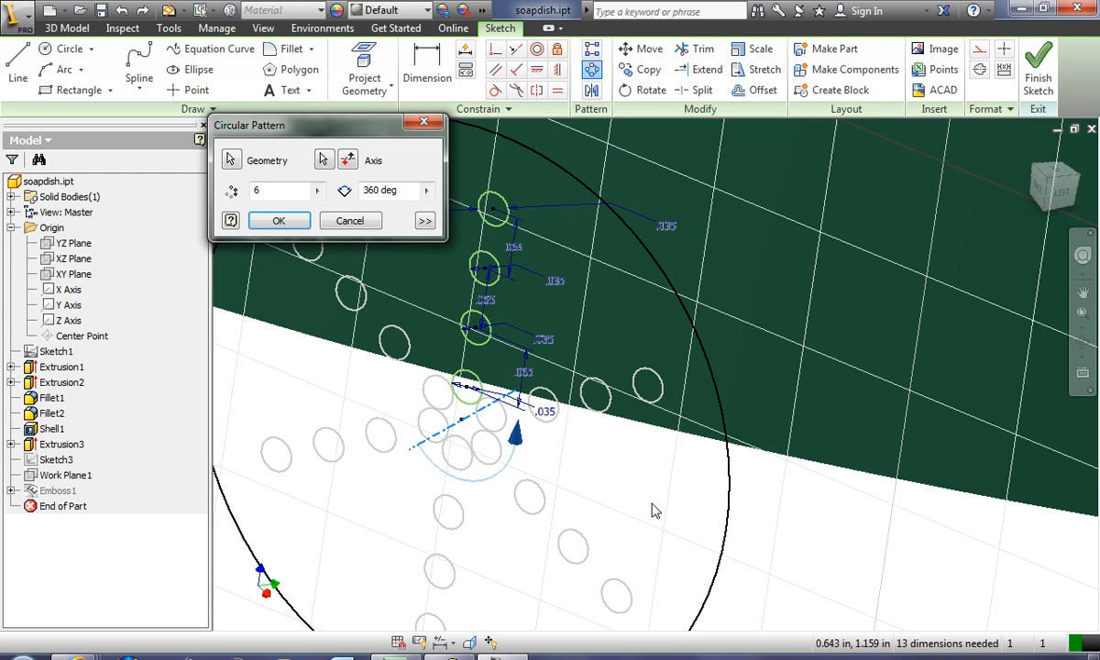
pyautogui.click(278, 221)
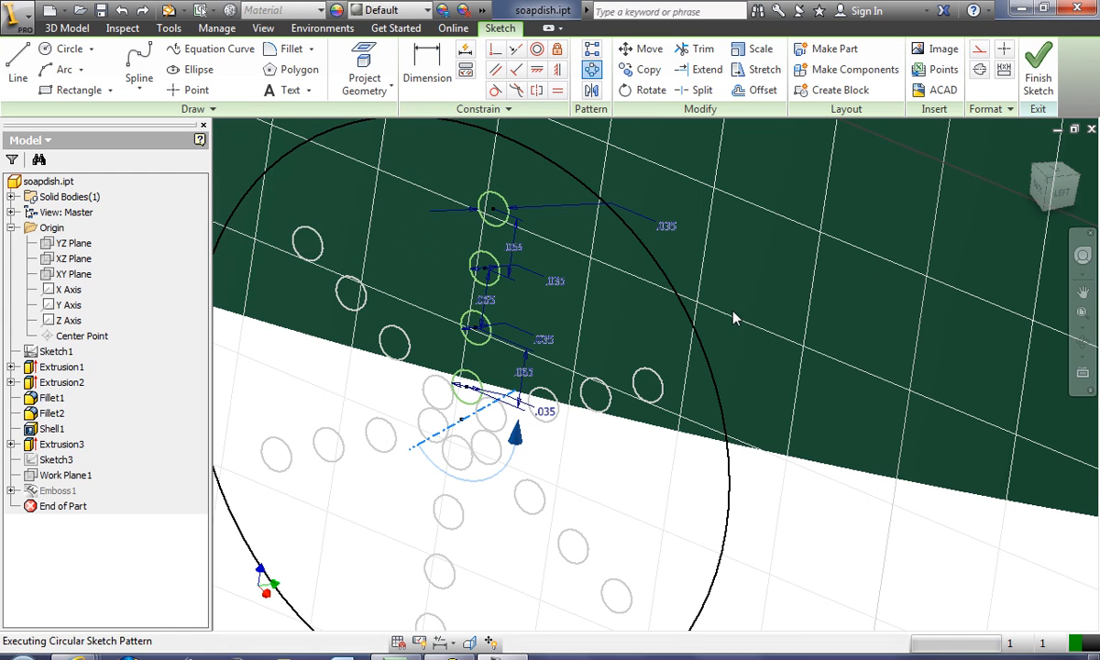
# Finish the patterned sketch and share the first emboss feature's sketch for reuse
pyautogui.scroll(3, 645, 512)
pyautogui.scroll(2, 662, 486)
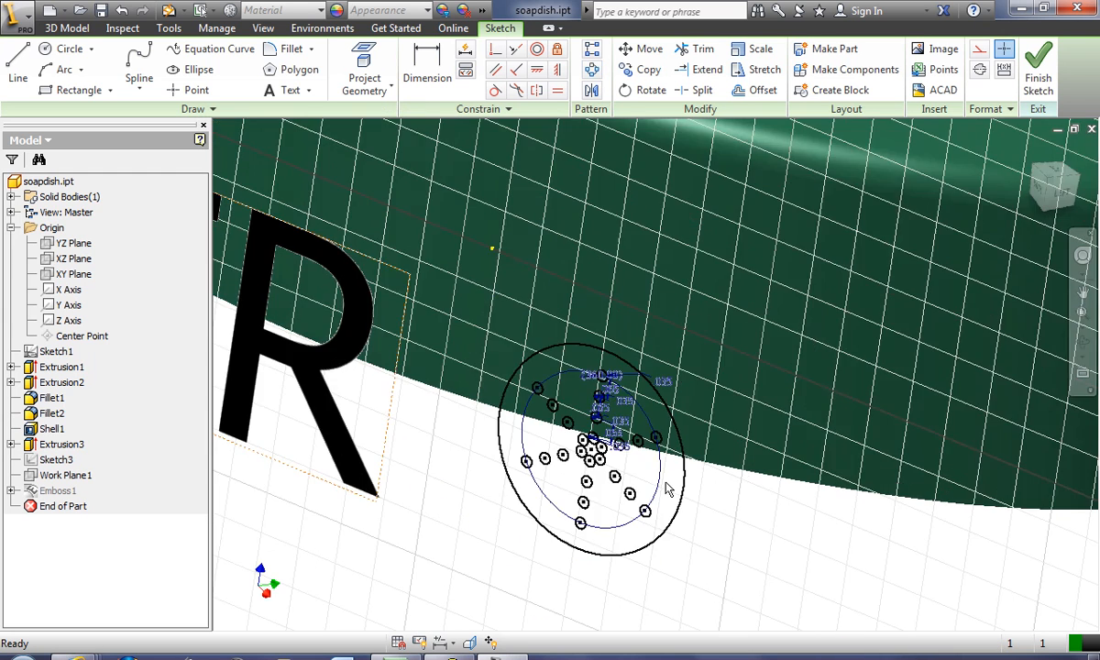
pyautogui.scroll(2, 667, 490)
pyautogui.scroll(-6, 651, 543)
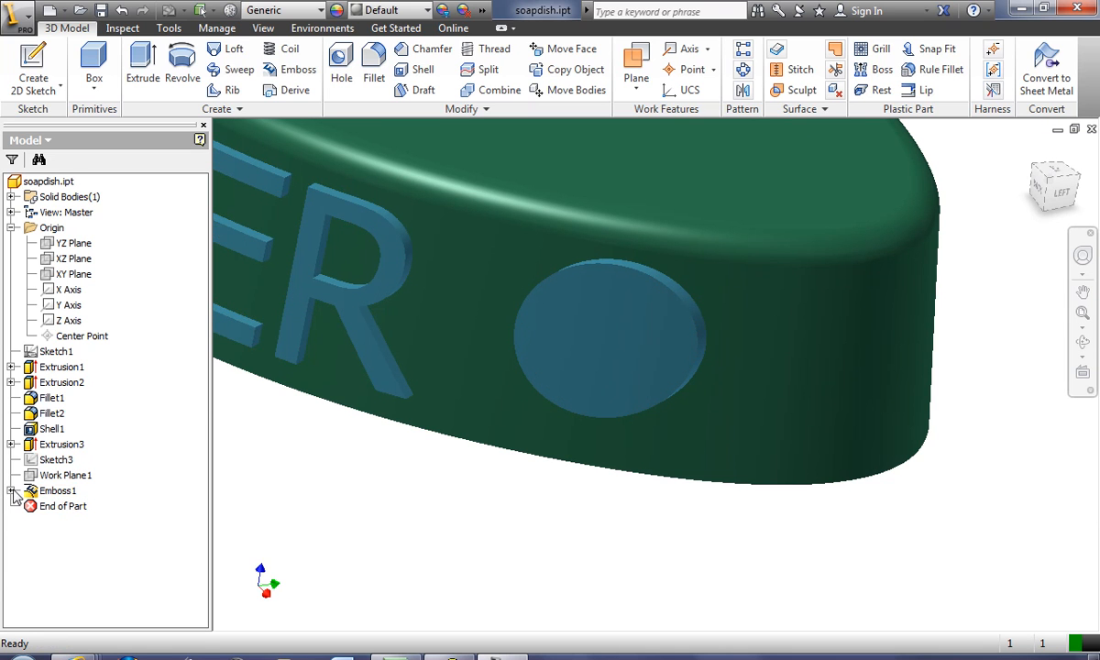
pyautogui.click(11, 490)
pyautogui.rightClick(61, 507)
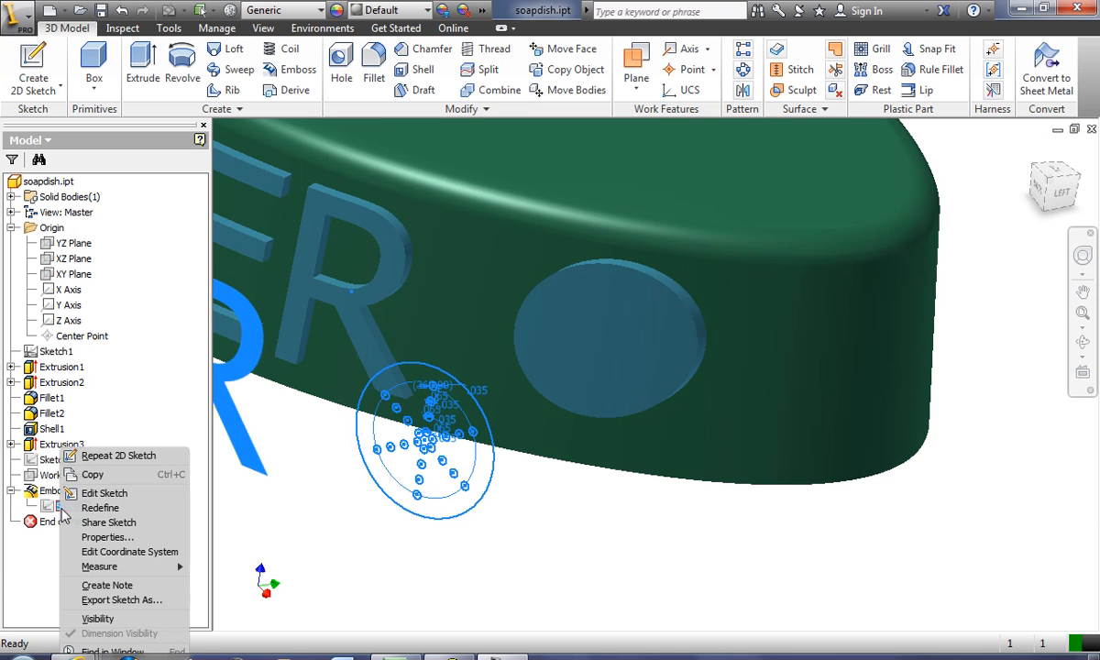
pyautogui.click(108, 521)
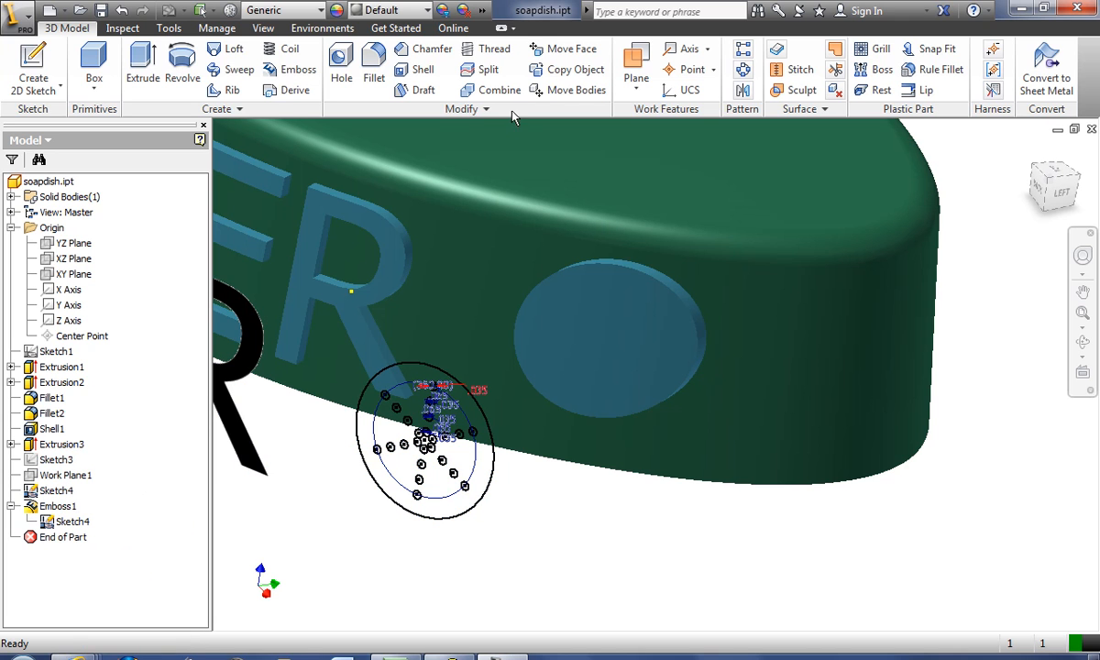
# Start a new emboss feature and select one arm's three outer circles and the six innermost circles as profiles
pyautogui.click(297, 71)
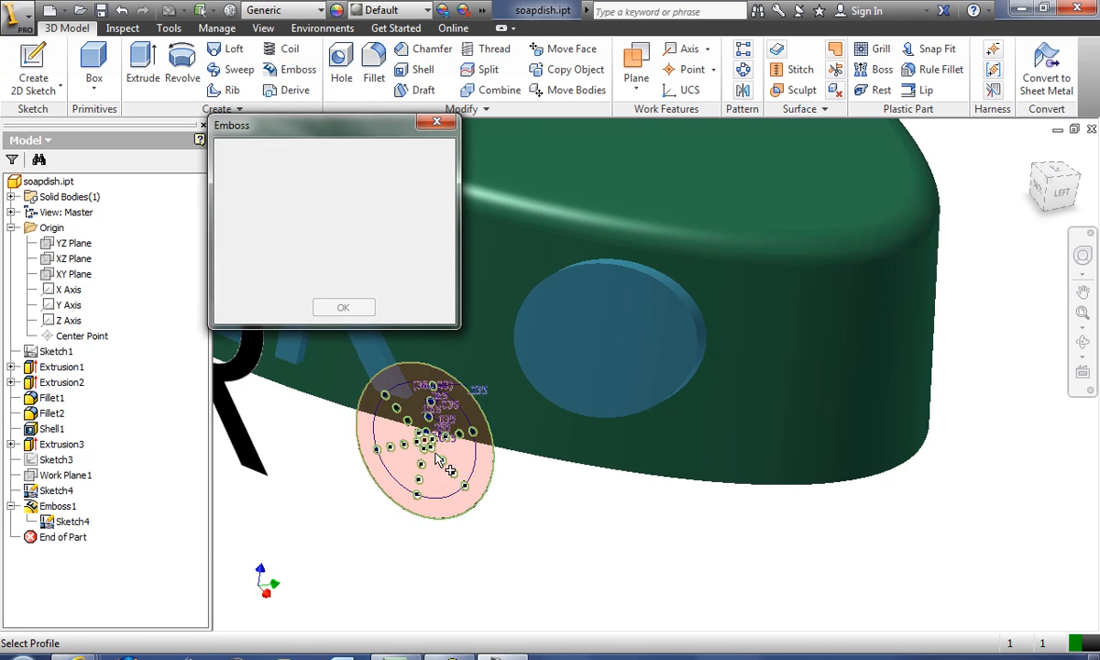
pyautogui.scroll(5, 564, 376)
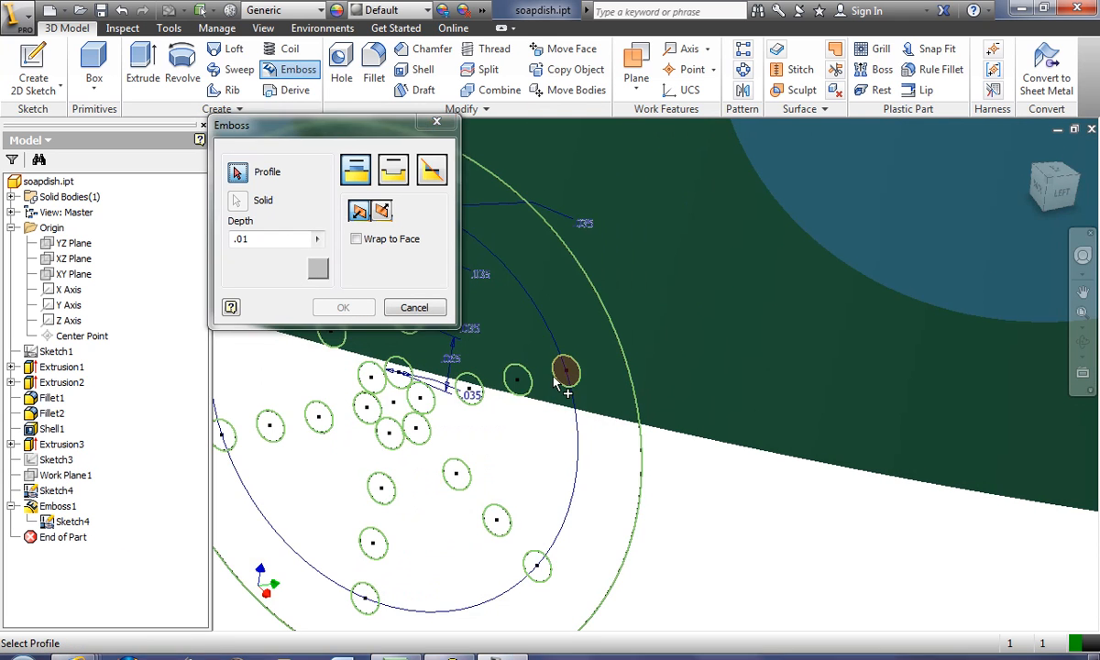
pyautogui.click(566, 372)
pyautogui.click(518, 380)
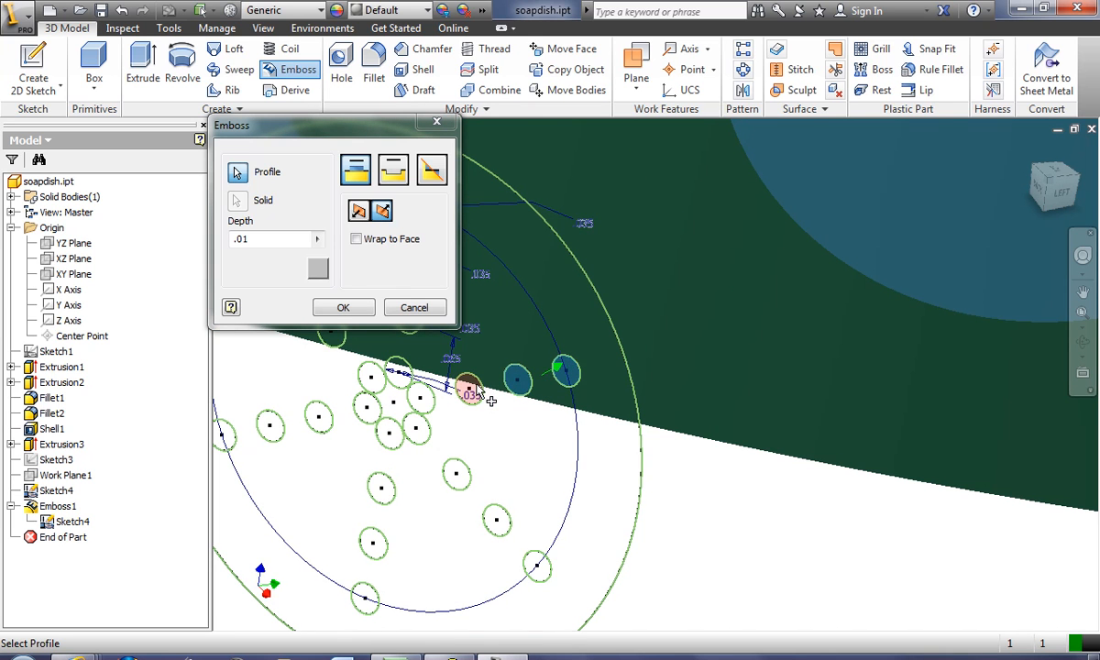
pyautogui.click(470, 389)
pyautogui.click(419, 399)
pyautogui.click(416, 428)
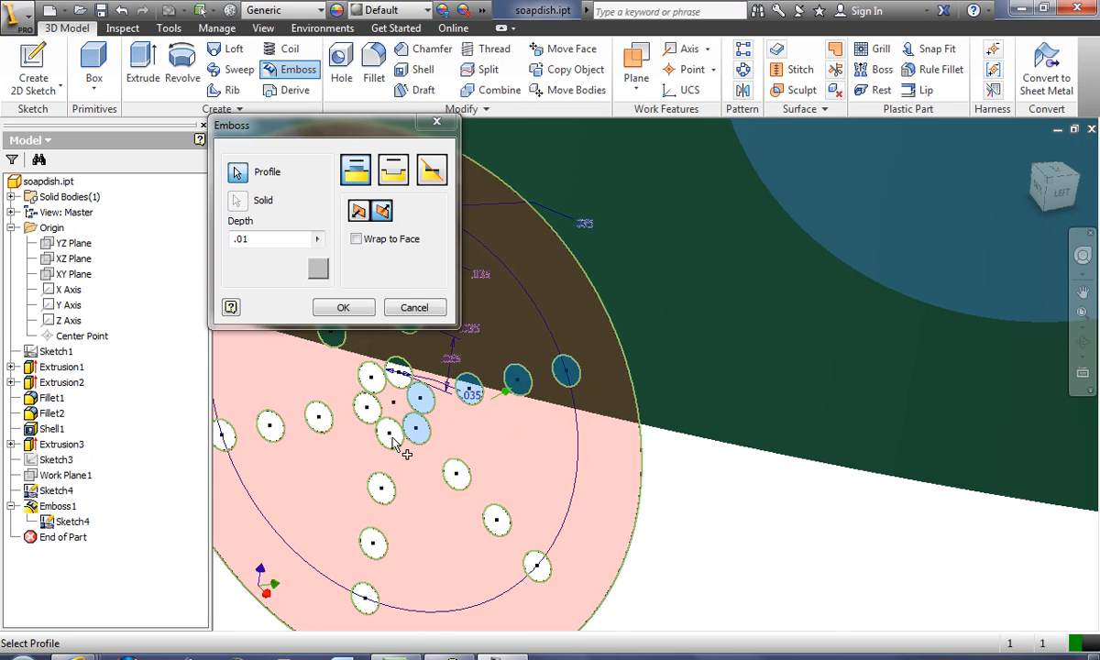
pyautogui.click(389, 431)
pyautogui.click(368, 408)
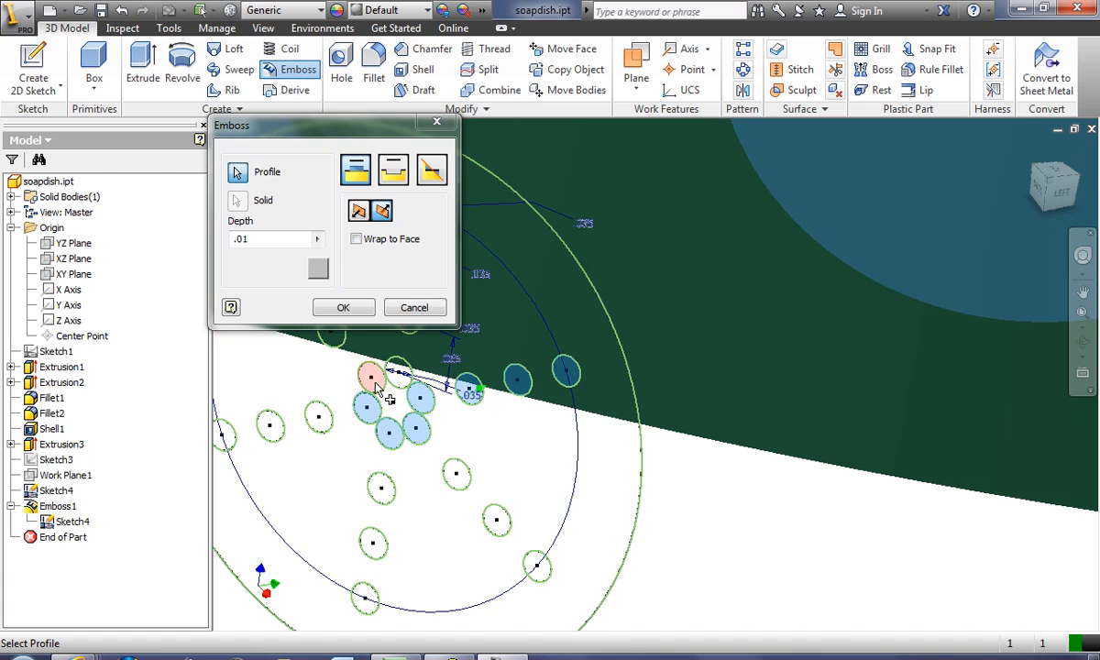
pyautogui.click(373, 380)
pyautogui.click(399, 372)
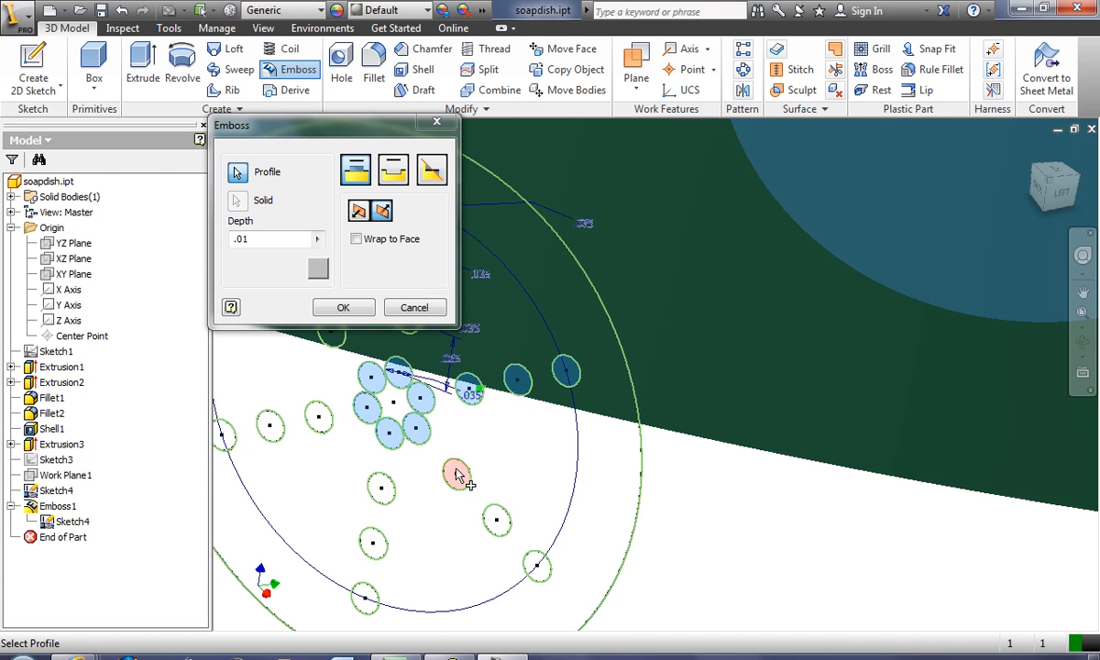
# Add the circles of the two lower arms and the inner two of the lower-left arm to the emboss profiles
pyautogui.click(463, 484)
pyautogui.click(496, 519)
pyautogui.click(536, 565)
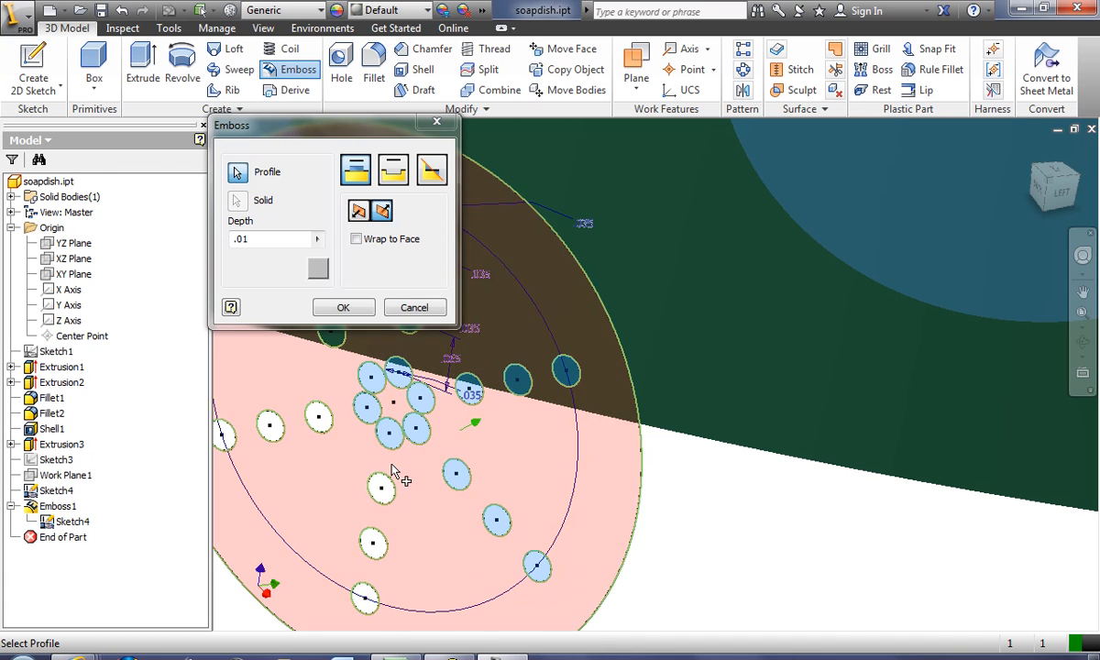
pyautogui.click(382, 489)
pyautogui.click(373, 543)
pyautogui.click(365, 598)
pyautogui.click(318, 417)
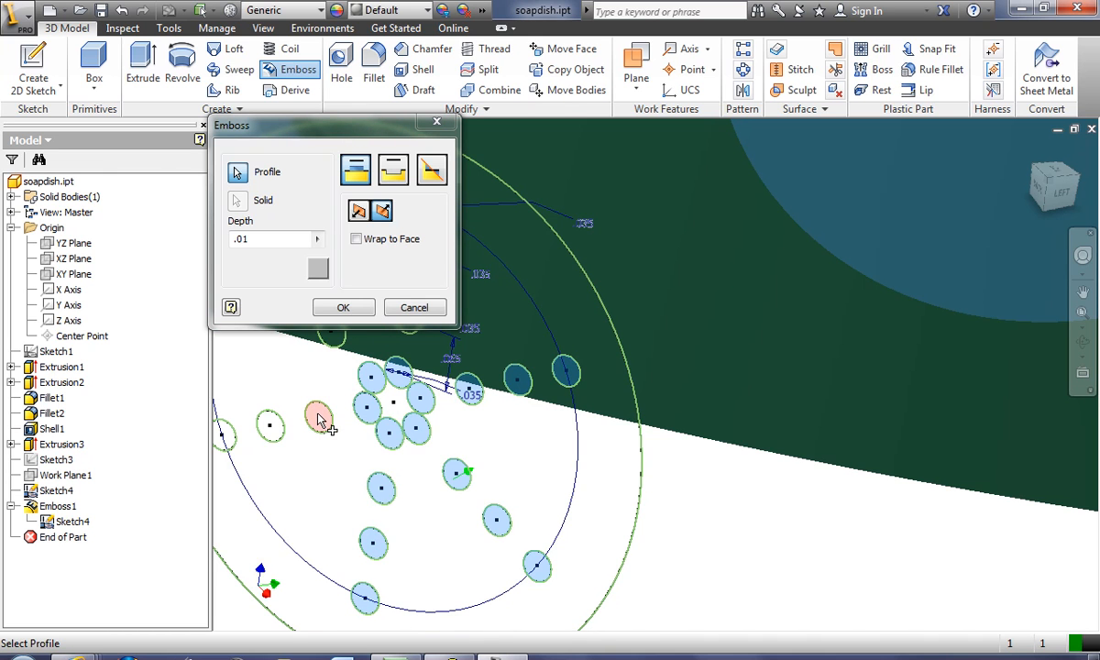
pyautogui.click(275, 431)
pyautogui.click(235, 444)
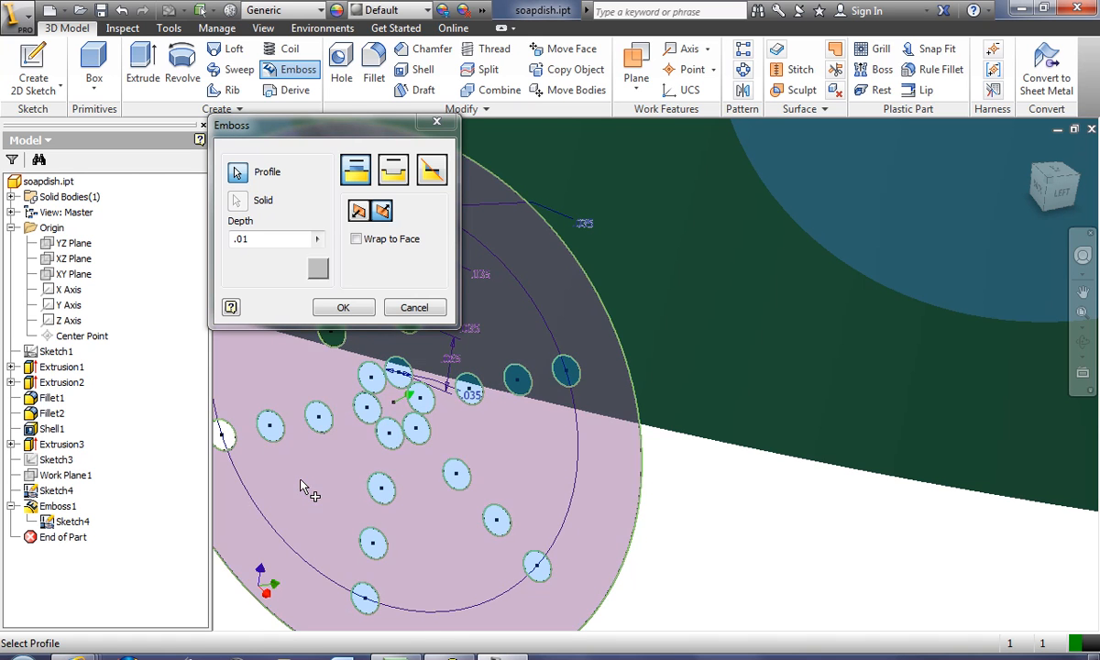
# Clear the large disc region from the profile selection and add the remaining small circles of the pattern
pyautogui.click(301, 479)
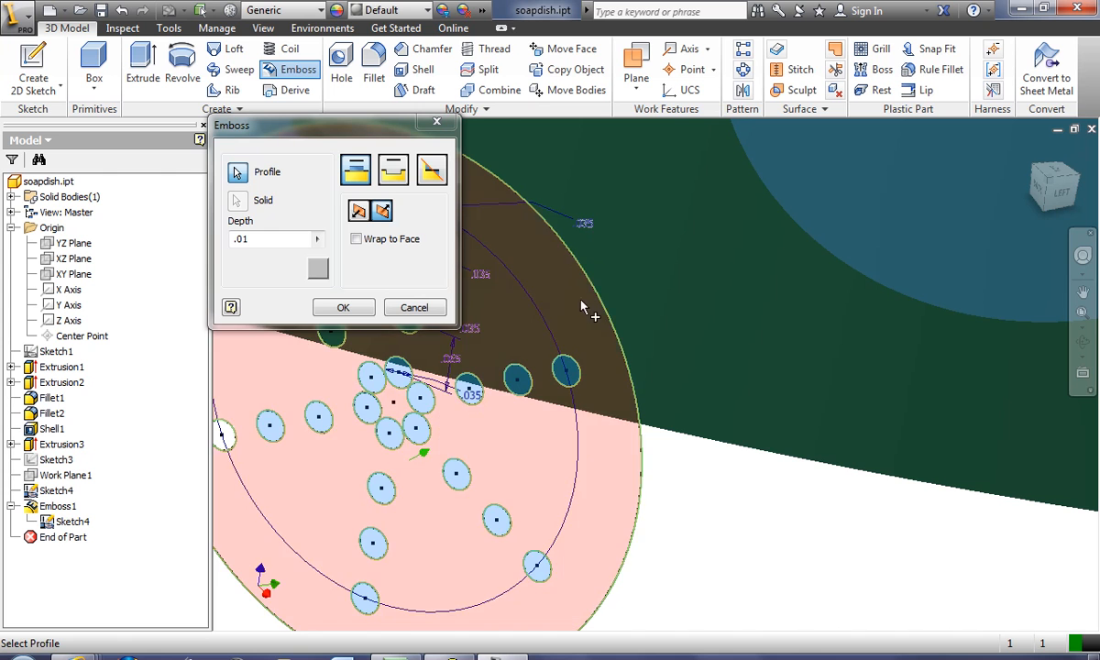
pyautogui.moveTo(574, 365)
pyautogui.mouseDown(button='middle')
pyautogui.moveTo(683, 362)
pyautogui.moveTo(880, 390)
pyautogui.mouseUp(button='middle')
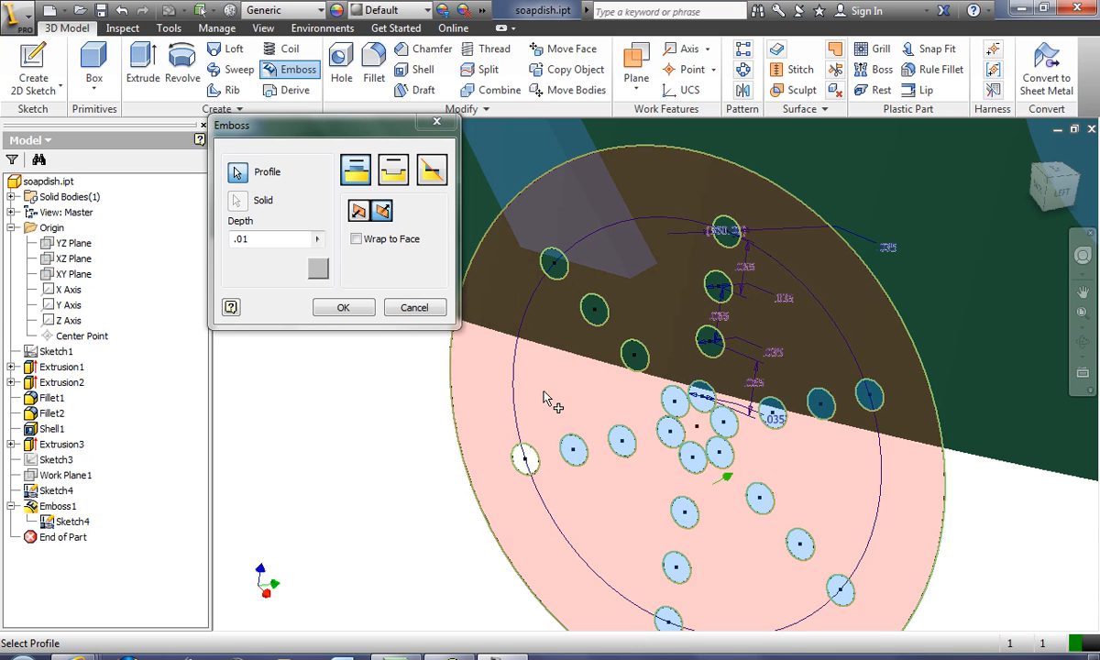
pyautogui.click(510, 365)
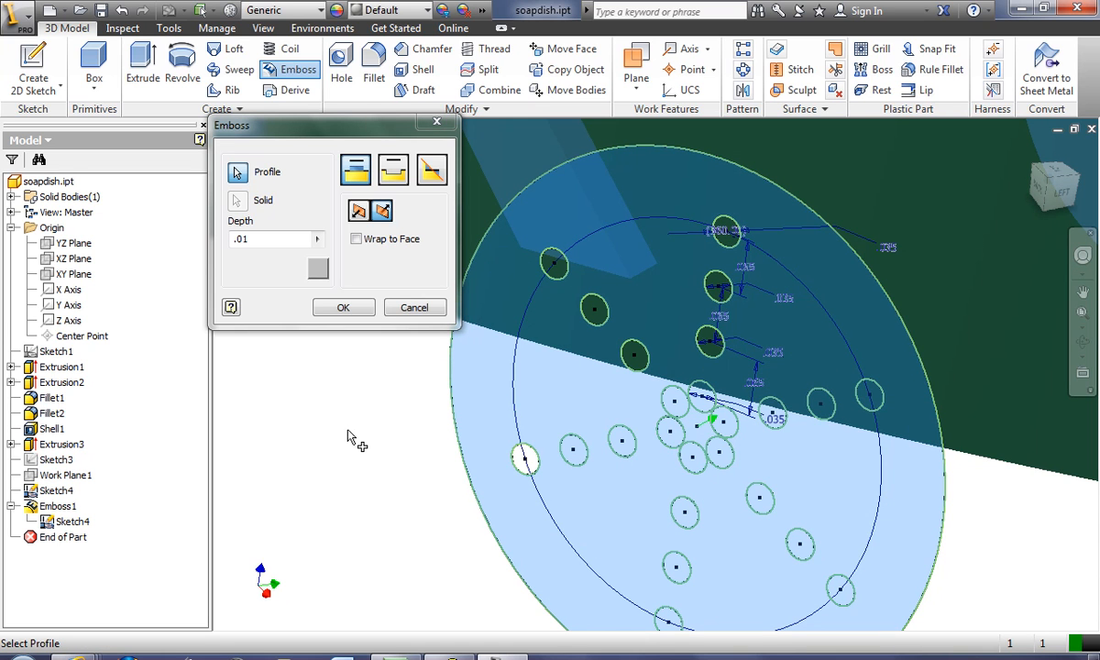
pyautogui.click(557, 397)
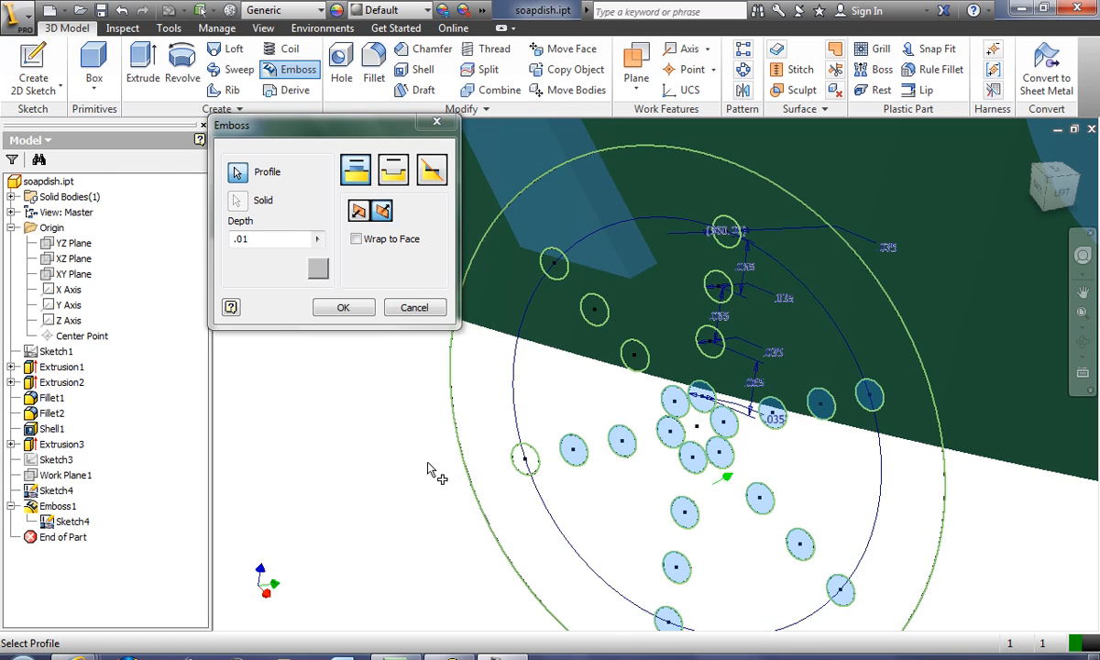
pyautogui.click(523, 459)
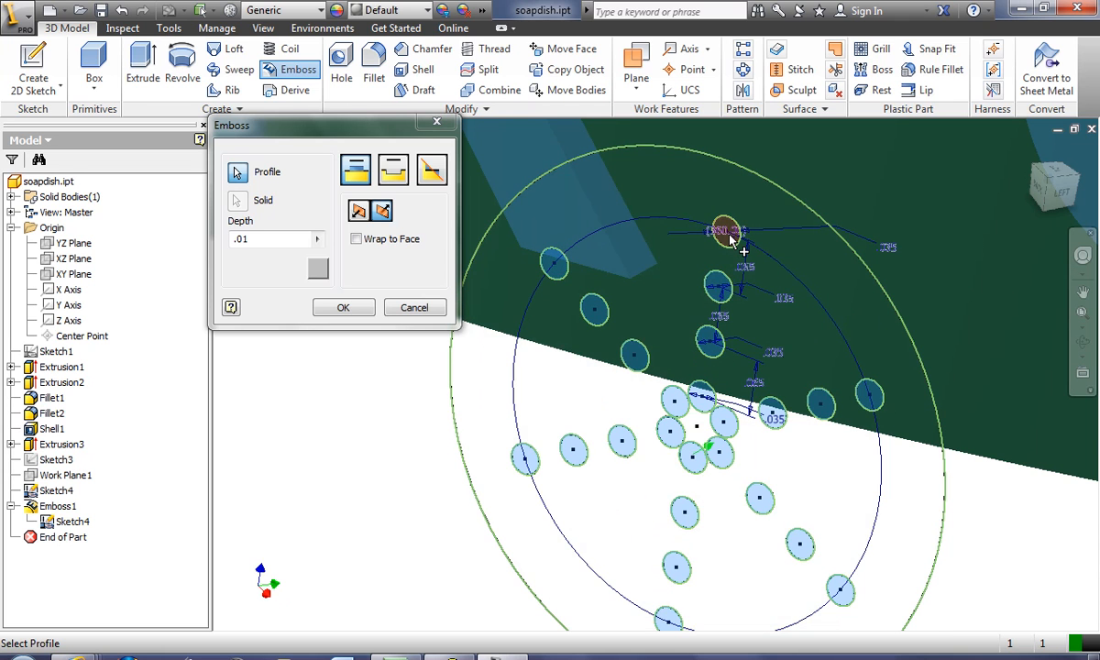
# Engrave all the selected circles into the raised disc from the face at a depth of 0.01 in
pyautogui.scroll(-3, 852, 506)
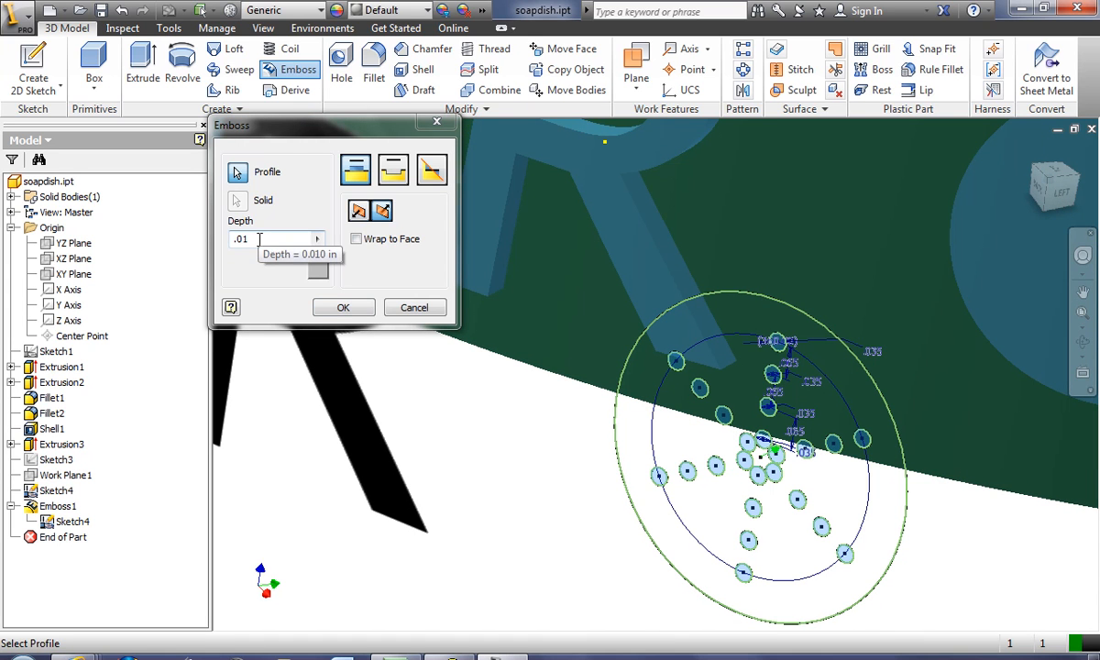
pyautogui.click(392, 170)
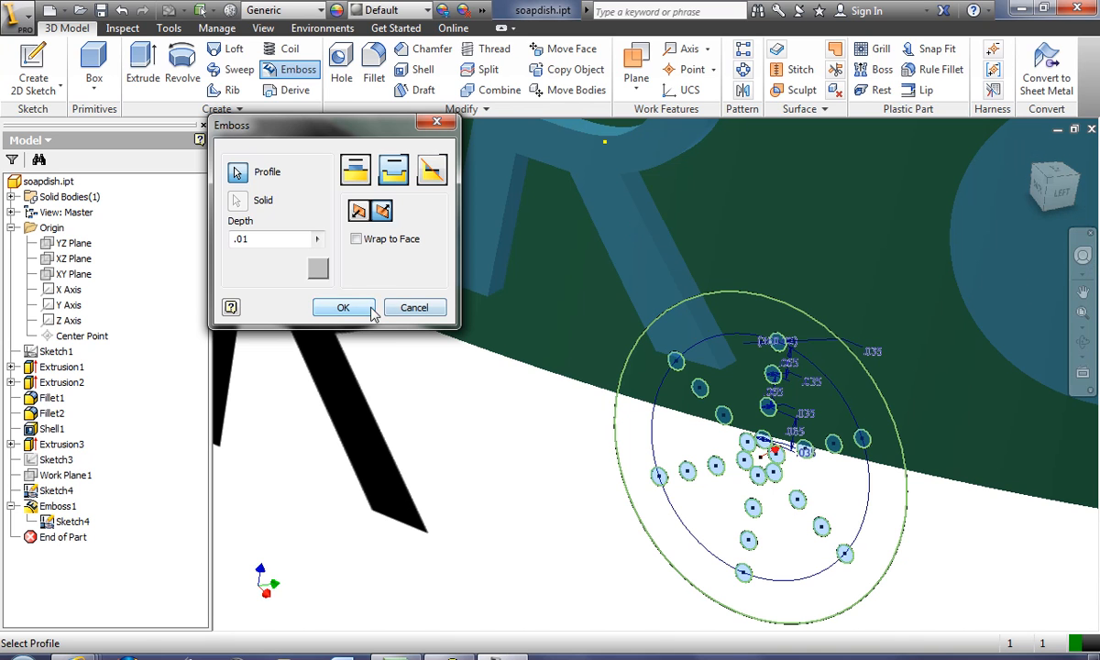
pyautogui.click(343, 307)
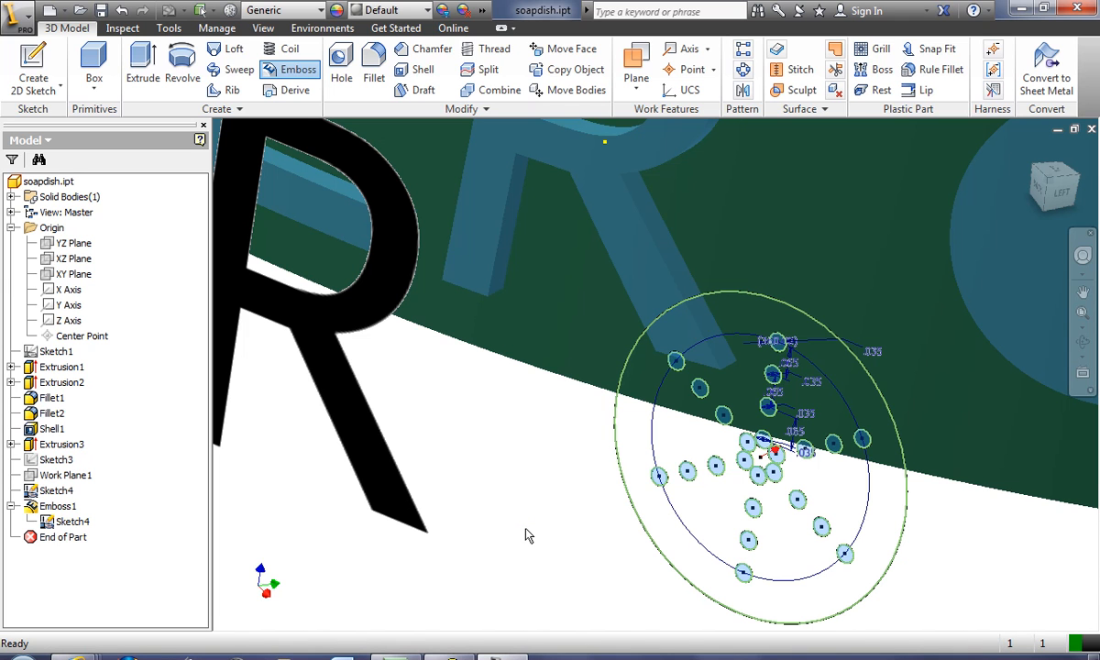
pyautogui.scroll(2, 1001, 555)
pyautogui.moveTo(1006, 521); pyautogui.dragTo(826, 516, button='middle')
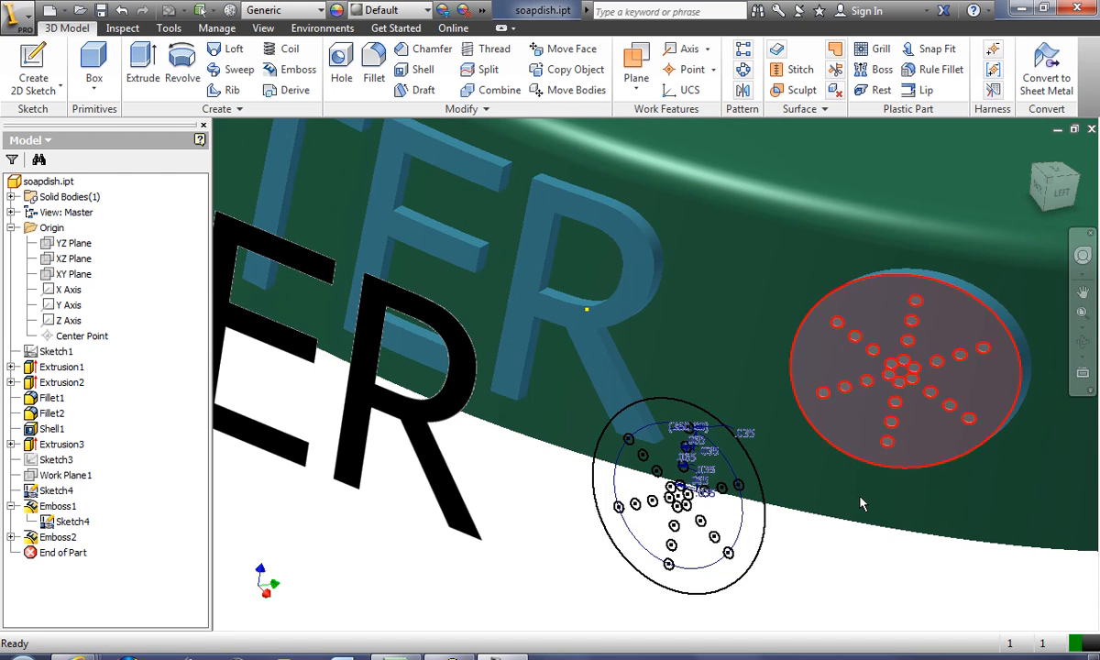
# Return to the home view of the part and hide the shared emboss sketch
pyautogui.press('Home')
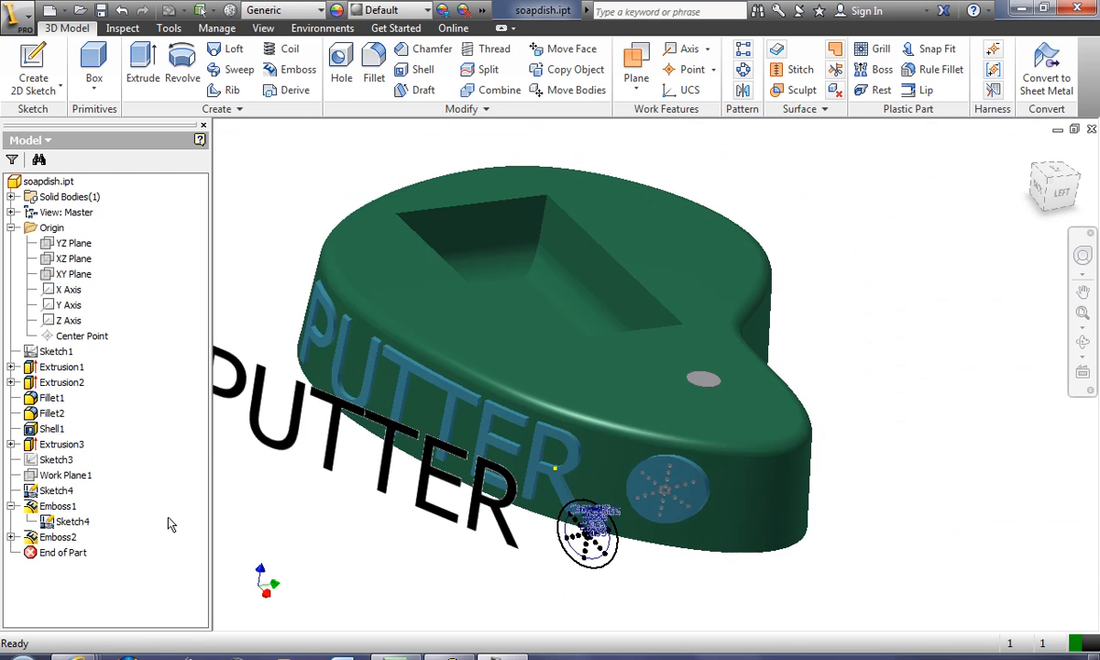
pyautogui.click(75, 521)
pyautogui.rightClick(81, 524)
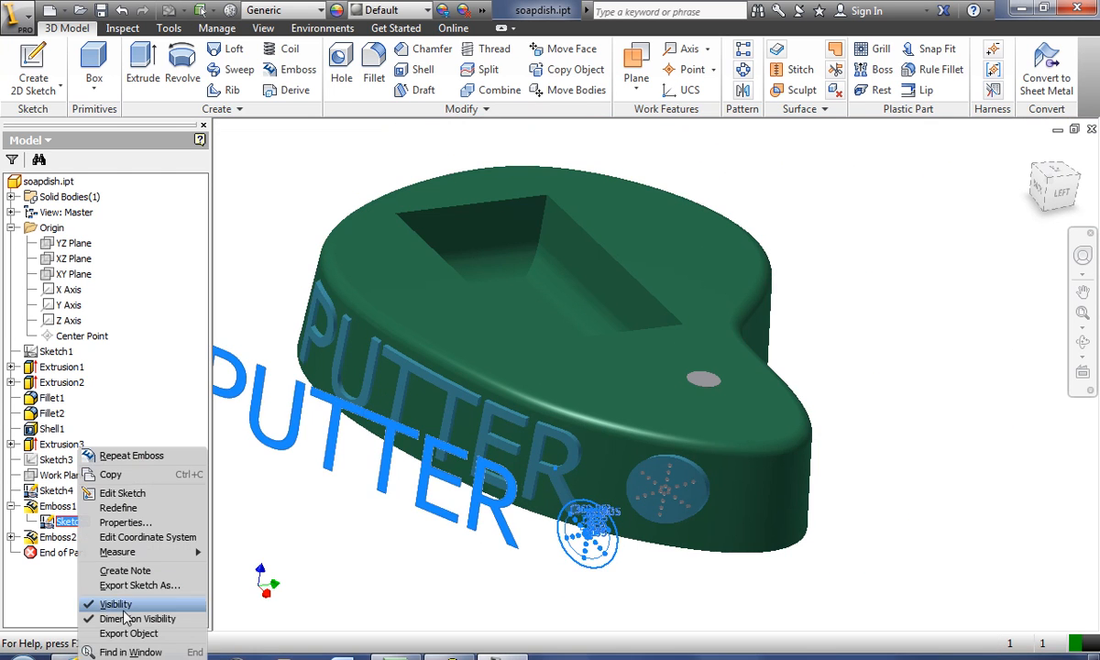
pyautogui.click(117, 604)
# Examine the raised PUTTER text and the engraved circle pattern on the disc from another angle
pyautogui.click(1082, 341)
pyautogui.moveTo(757, 469); pyautogui.dragTo(749, 501)
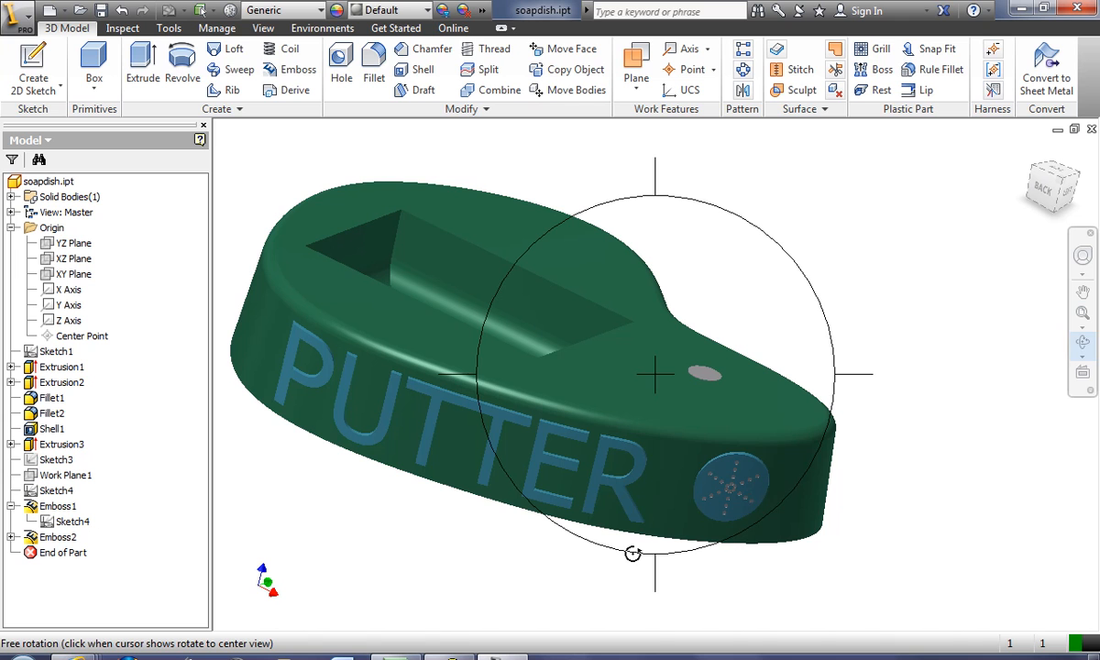
pyautogui.rightClick(671, 495)
pyautogui.click(741, 491)
pyautogui.scroll(-3, 631, 502)
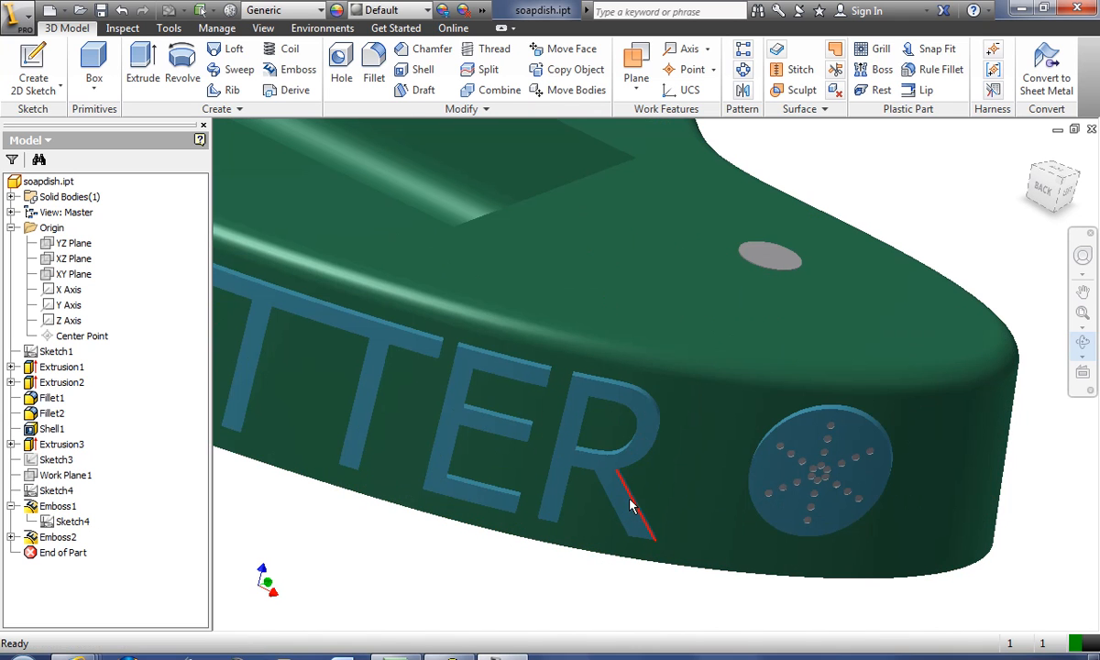
# Start a fillet with feature selection and select the edges of the raised PUTTER text and disc emboss
pyautogui.moveTo(676, 413); pyautogui.dragTo(821, 423, button='middle')
pyautogui.click(1082, 342)
pyautogui.moveTo(813, 439); pyautogui.dragTo(790, 449)
pyautogui.rightClick(761, 449)
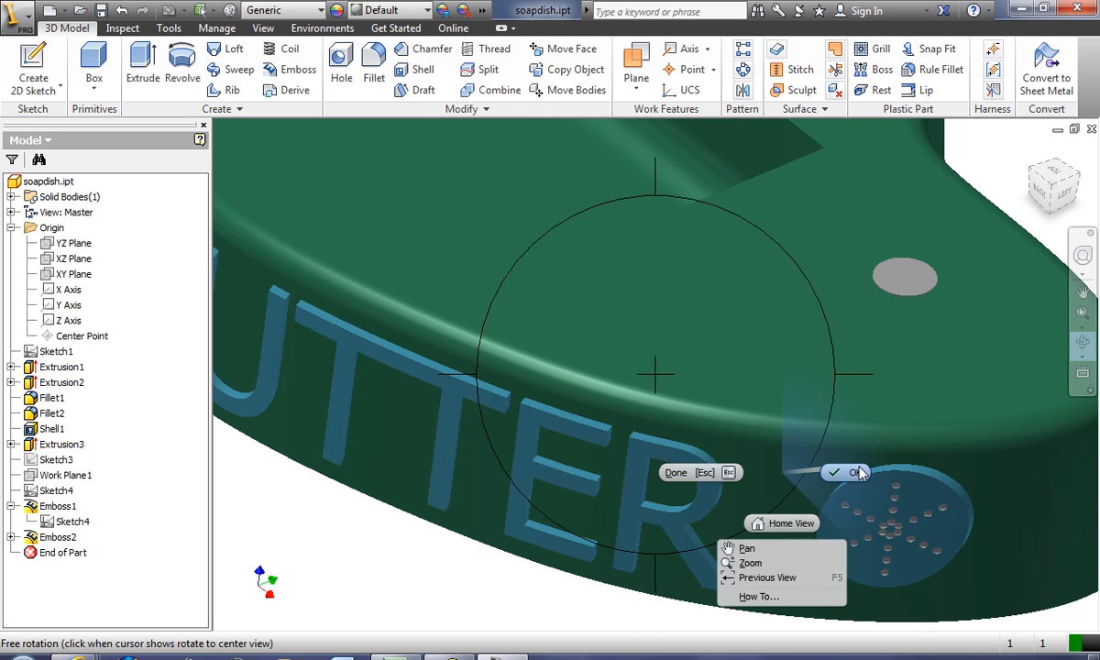
pyautogui.click(857, 472)
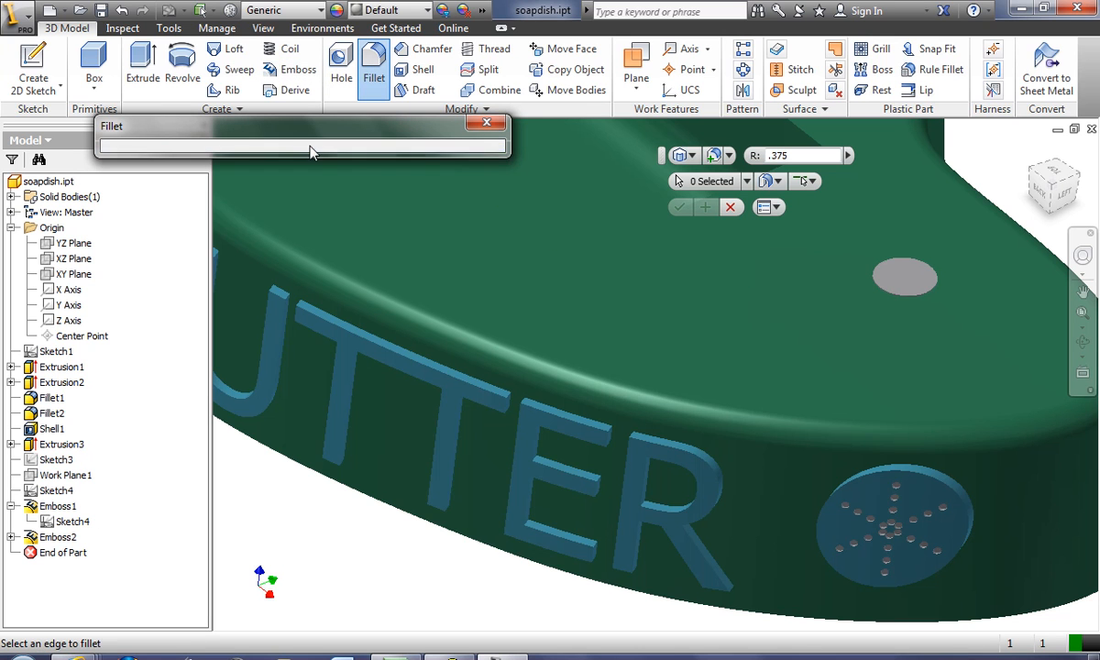
pyautogui.moveTo(403, 135); pyautogui.dragTo(252, 96)
pyautogui.click(238, 195)
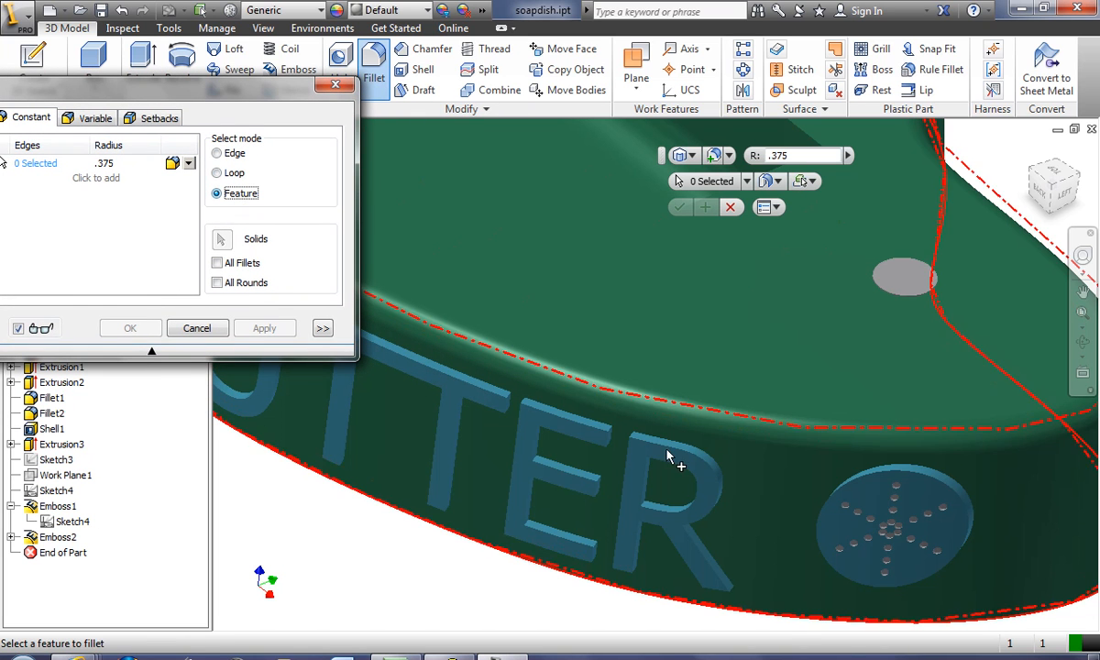
pyautogui.click(603, 442)
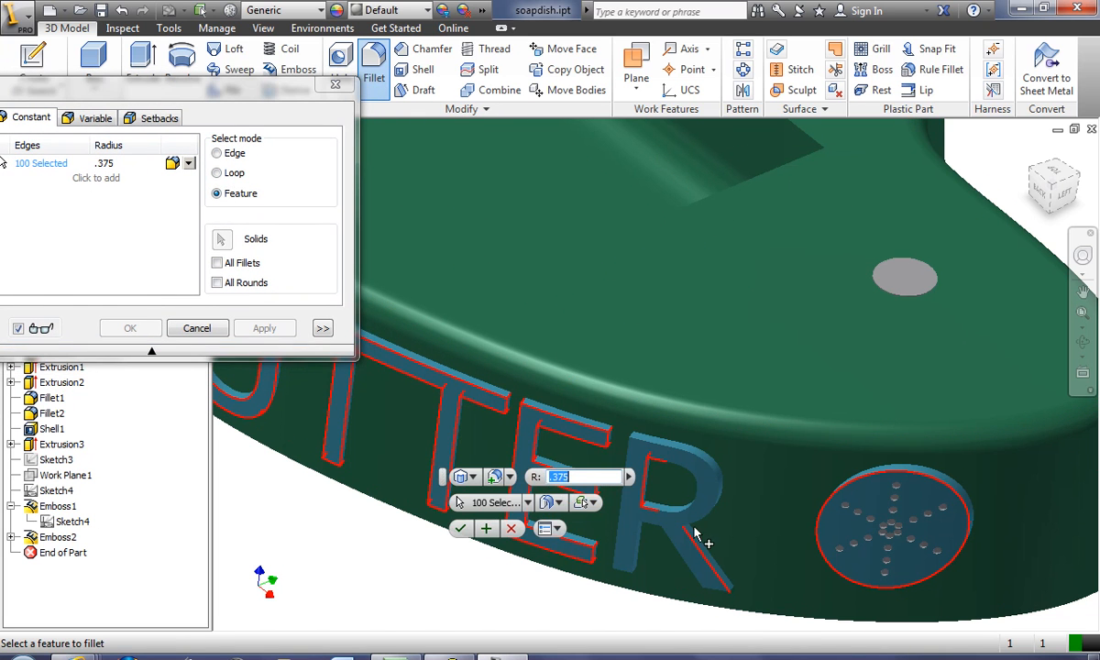
# Try to fillet the selected text and disc edges with a 0.01 in radius
pyautogui.click(102, 163)
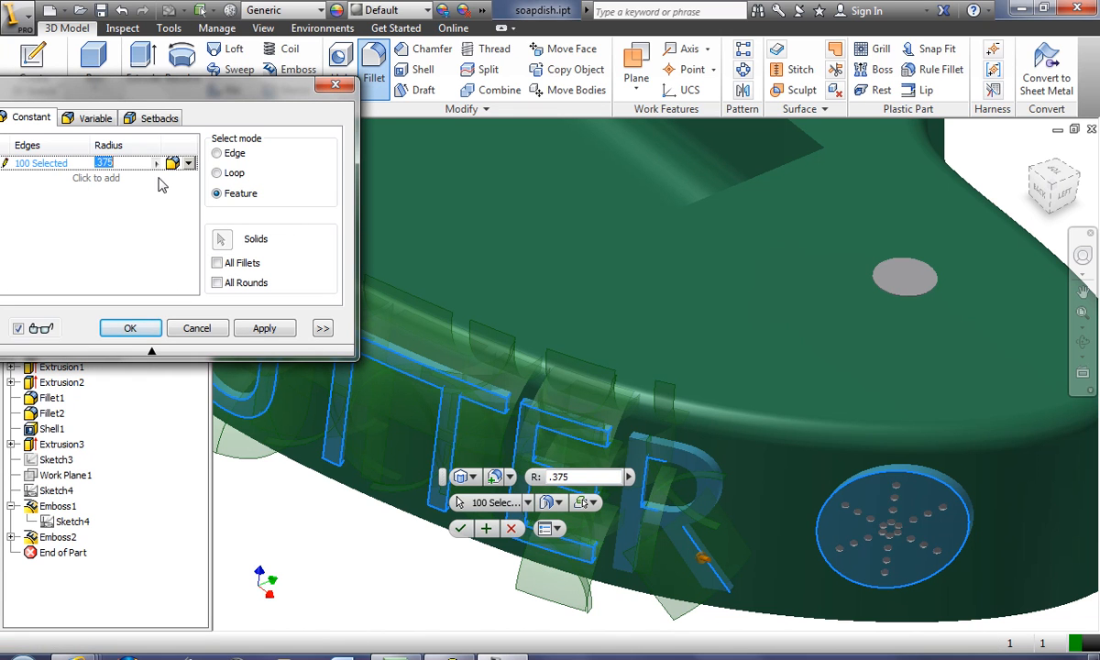
pyautogui.write('.002')
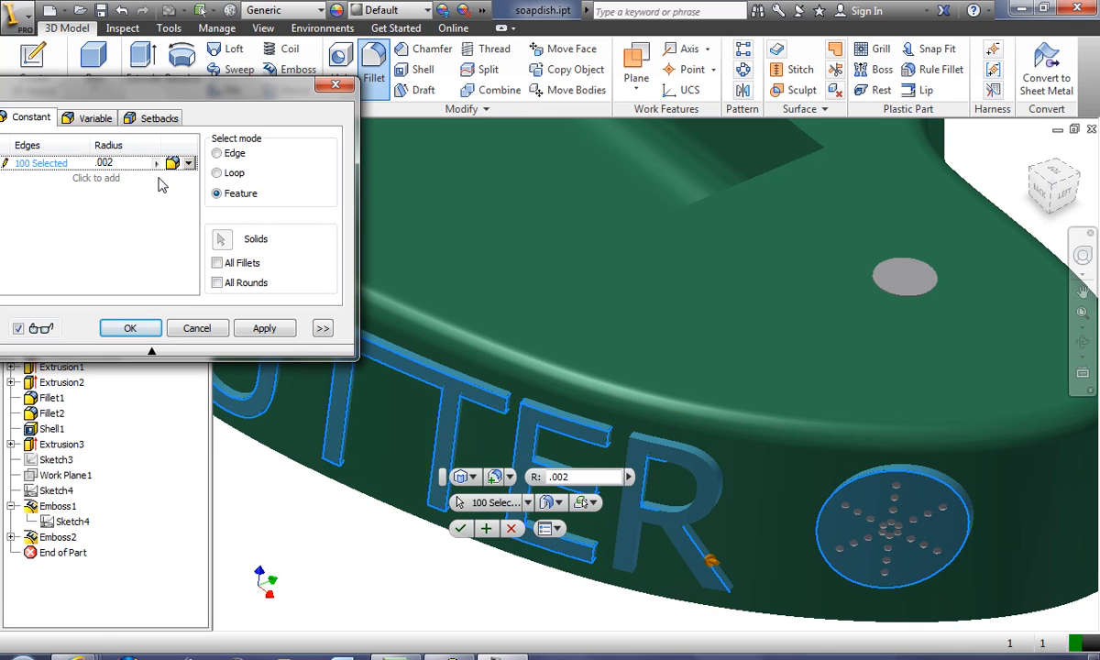
pyautogui.click(125, 161)
pyautogui.press('BackSpace')
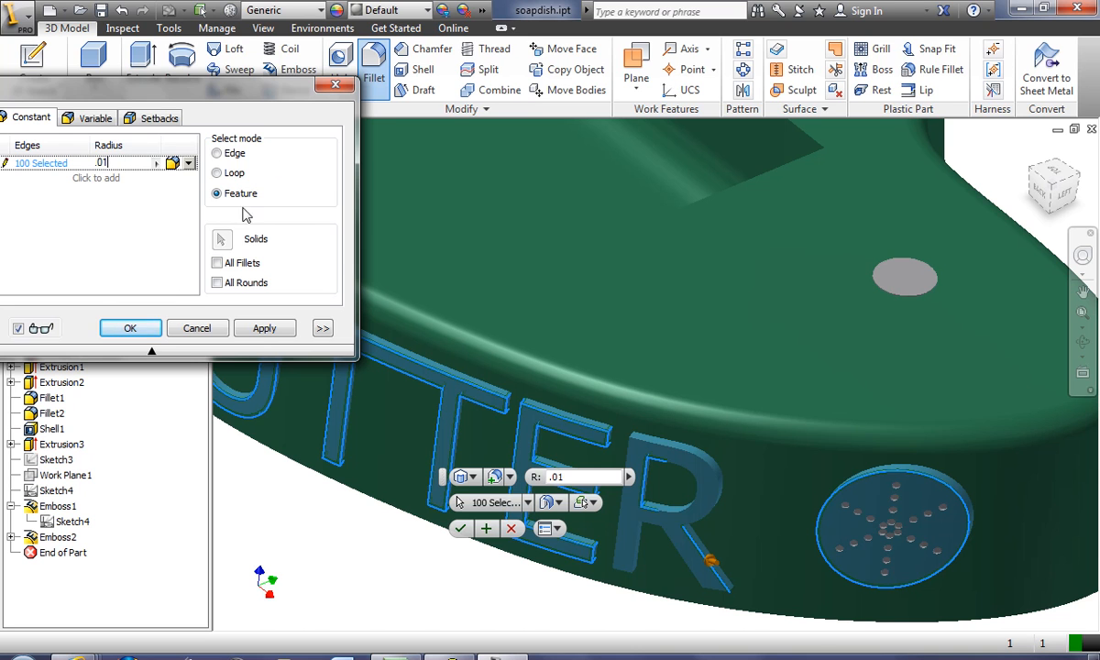
pyautogui.click(263, 327)
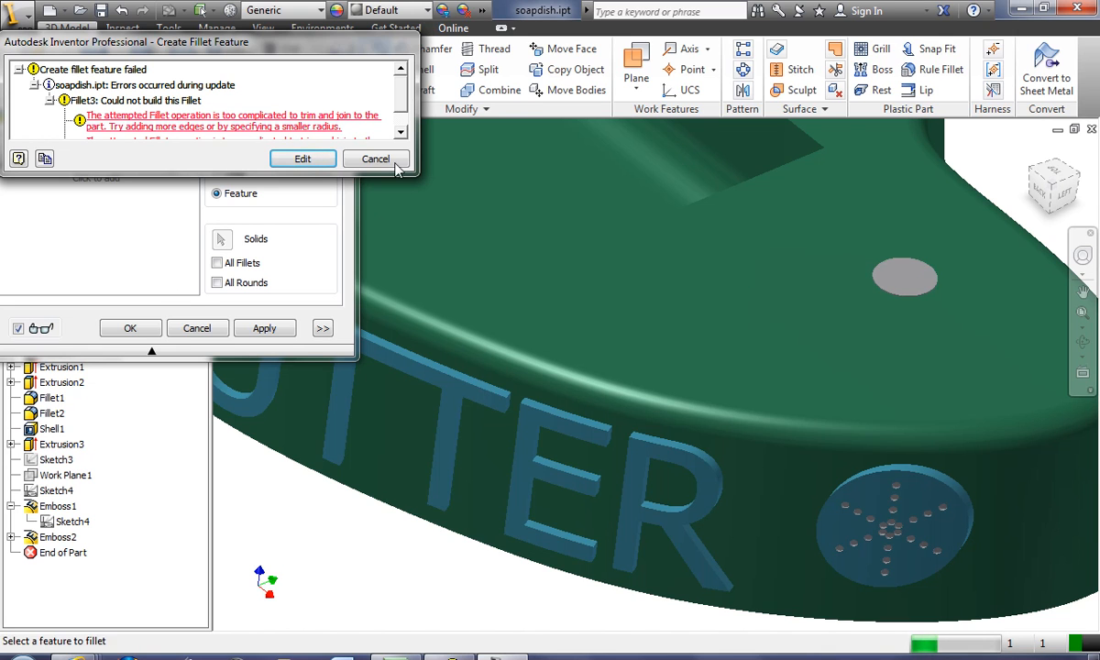
pyautogui.scroll(-2, 303, 101)
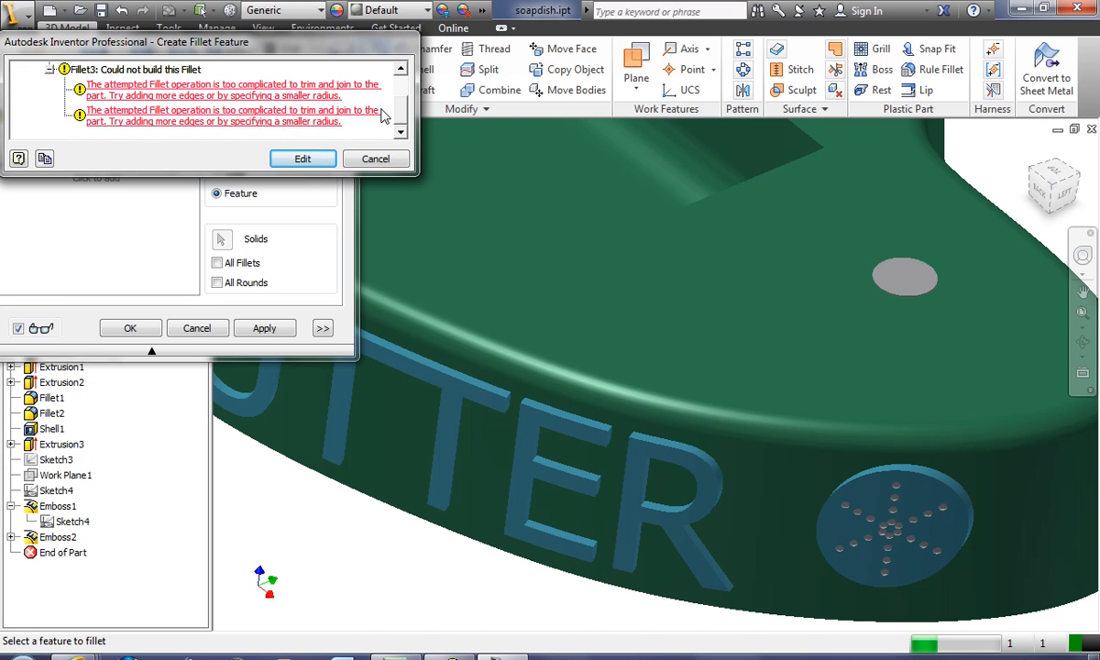
pyautogui.click(315, 158)
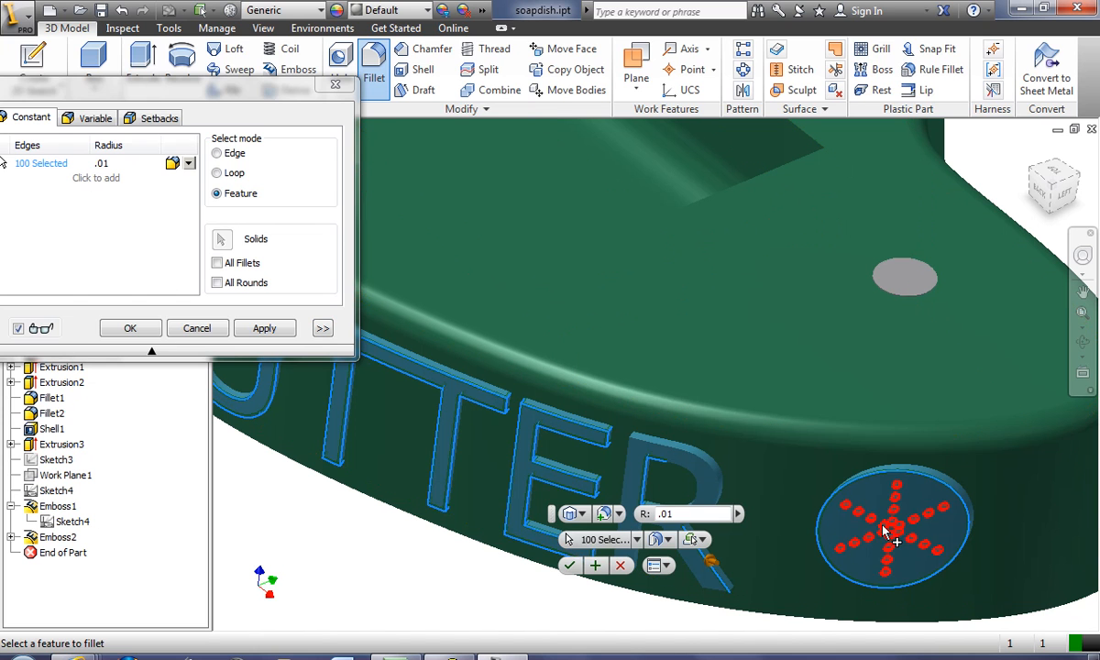
pyautogui.click(203, 327)
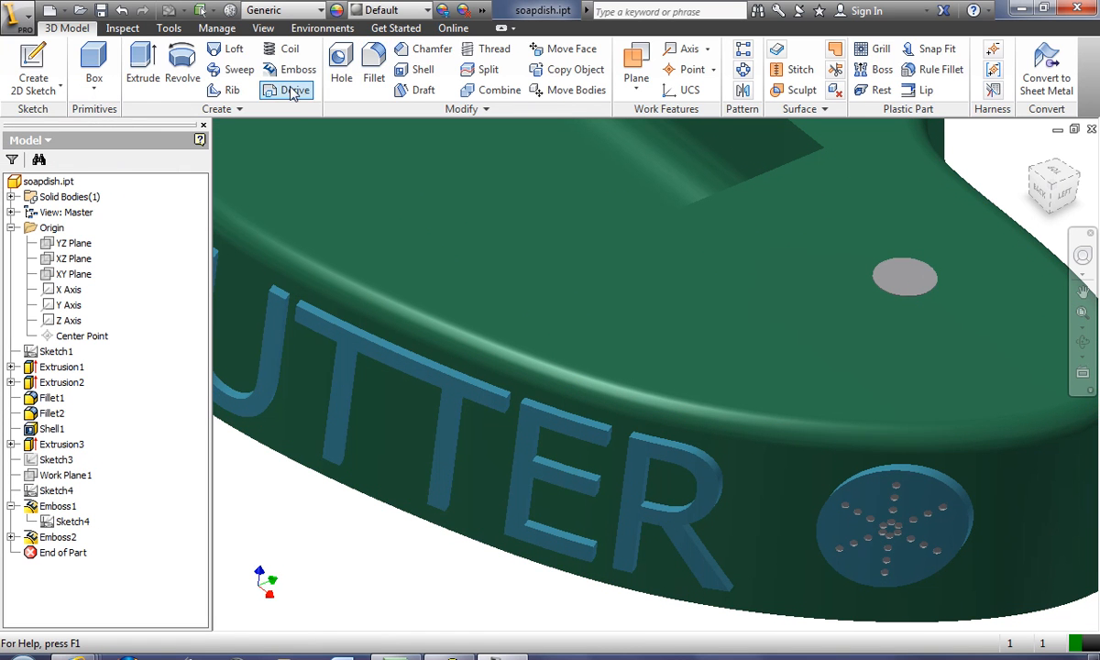
# Try to fillet the whole PUTTER text and disc emboss by feature selection with a 0.005 in radius
pyautogui.click(376, 81)
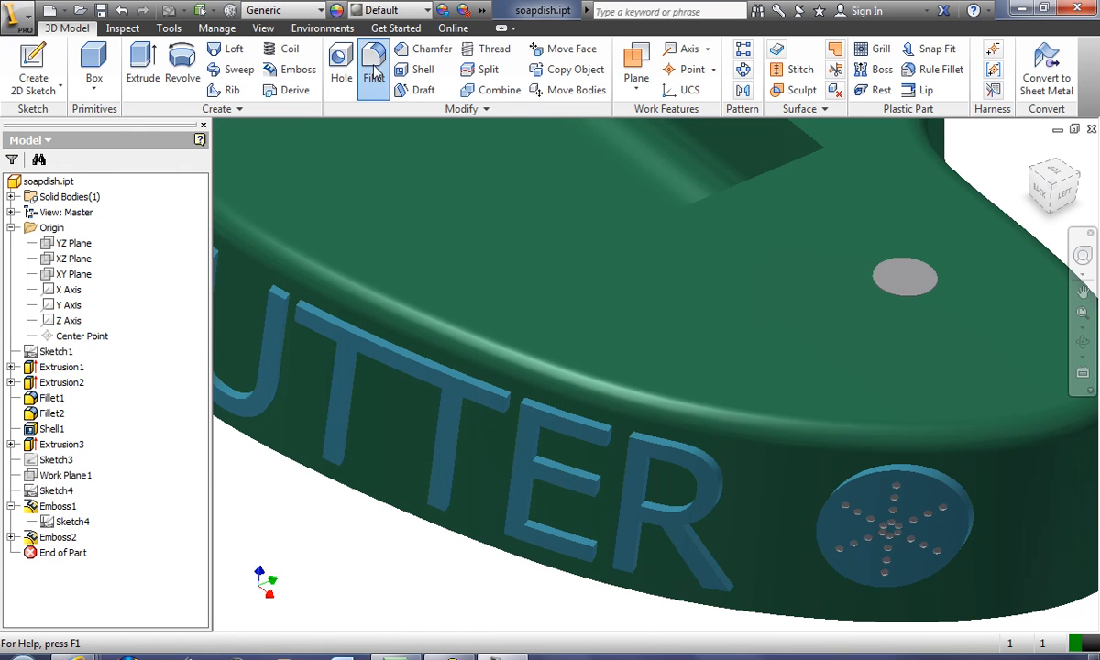
pyautogui.moveTo(652, 207); pyautogui.dragTo(326, 464)
pyautogui.click(288, 562)
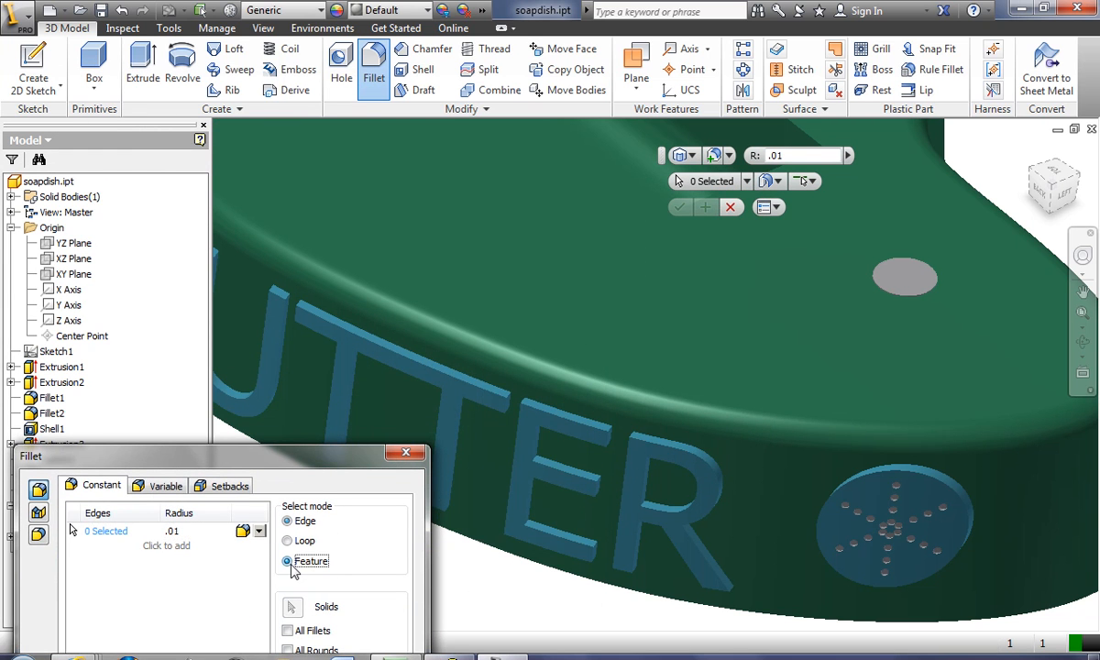
pyautogui.click(456, 389)
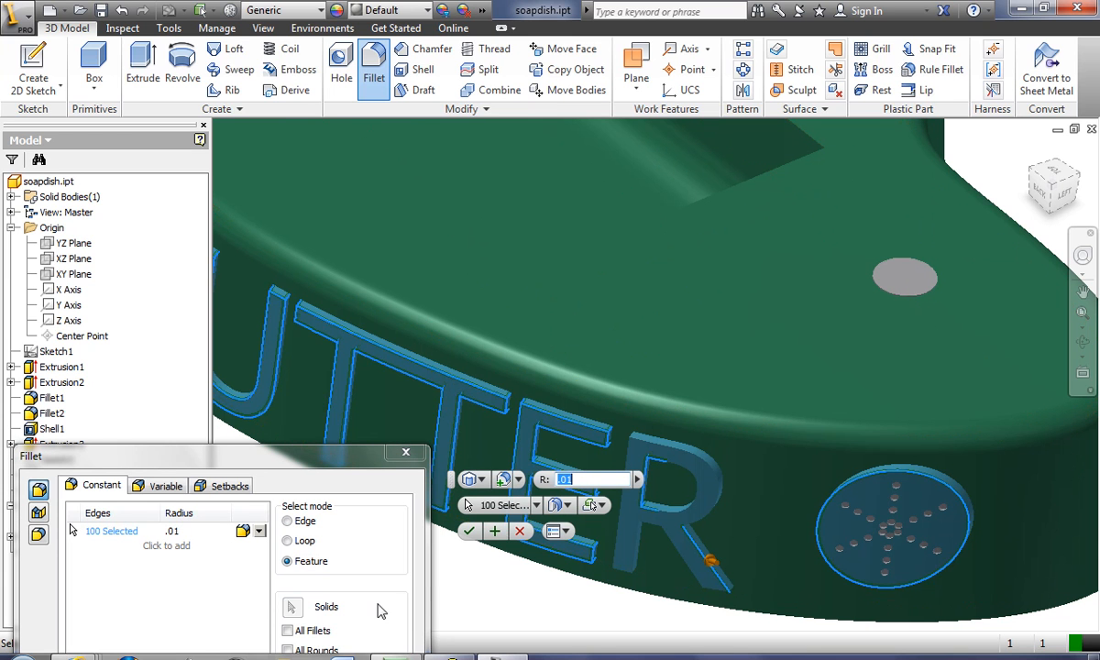
pyautogui.click(579, 481)
pyautogui.press('BackSpace')
pyautogui.write('05')
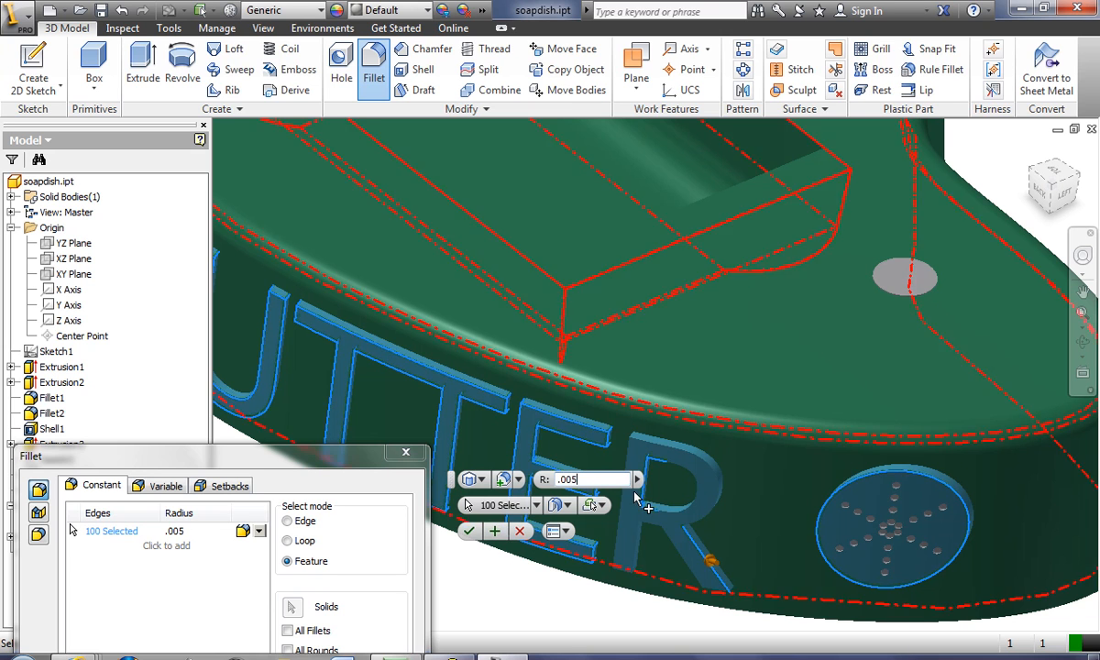
pyautogui.moveTo(347, 449); pyautogui.dragTo(365, 183)
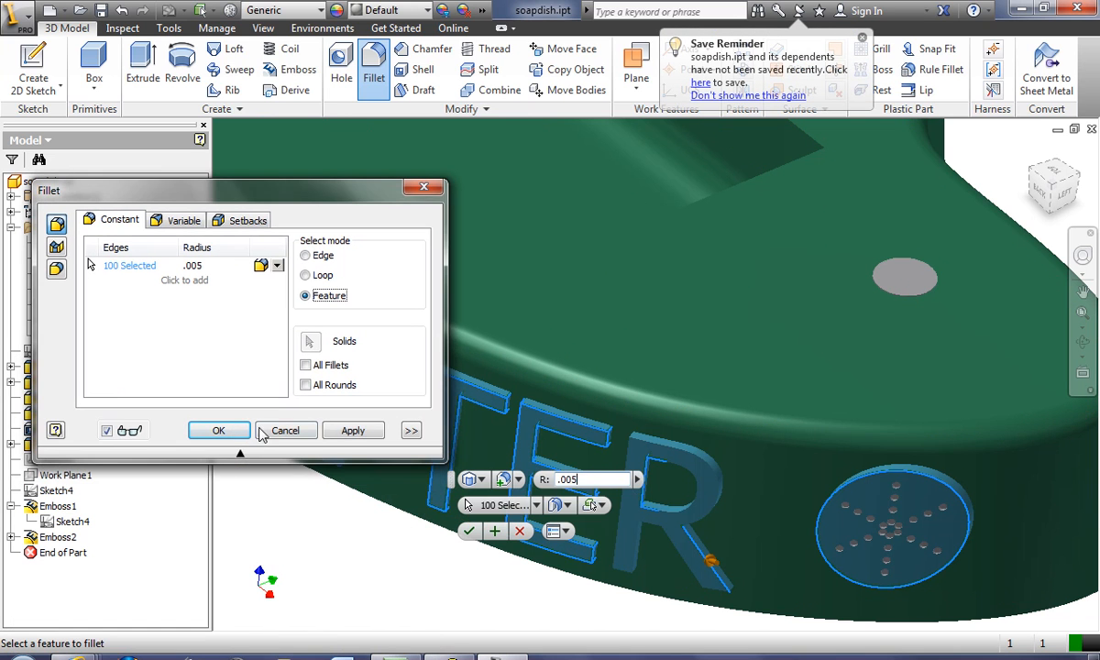
pyautogui.click(353, 431)
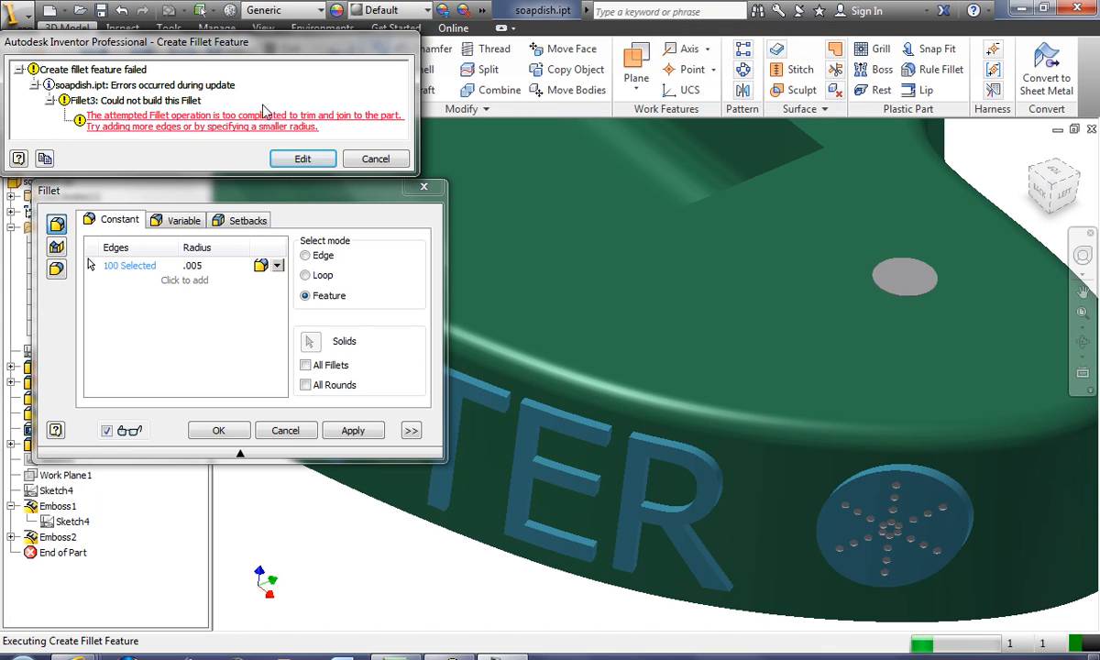
pyautogui.click(302, 159)
# Try the fillet on the same emboss edges with a 0.002 in radius
pyautogui.click(196, 265)
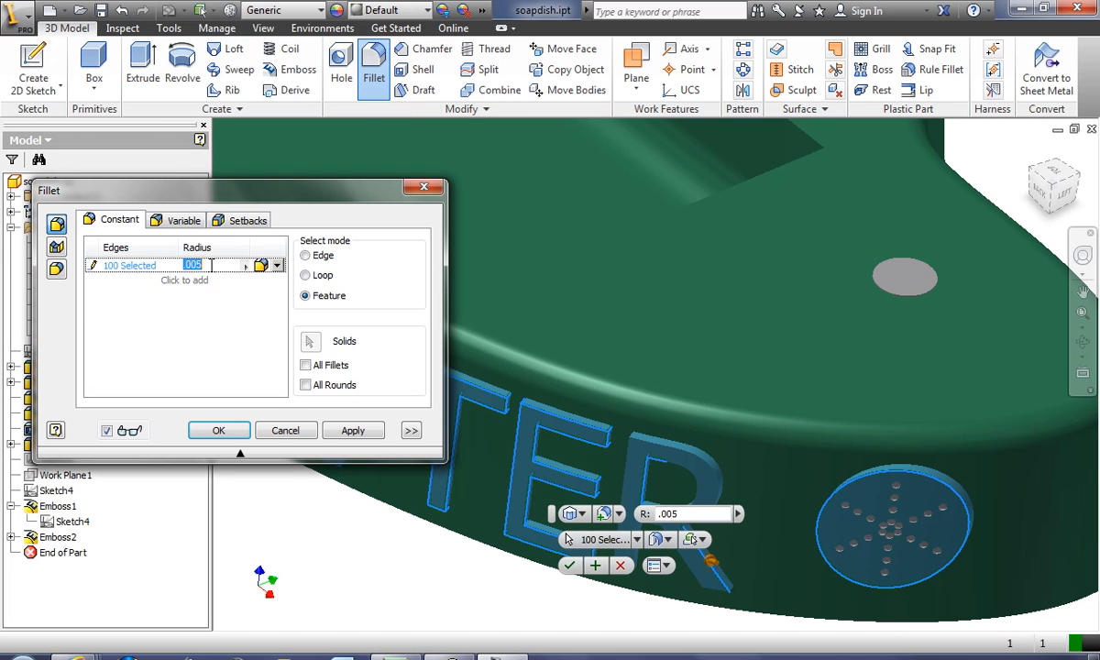
pyautogui.press('BackSpace')
pyautogui.click(351, 430)
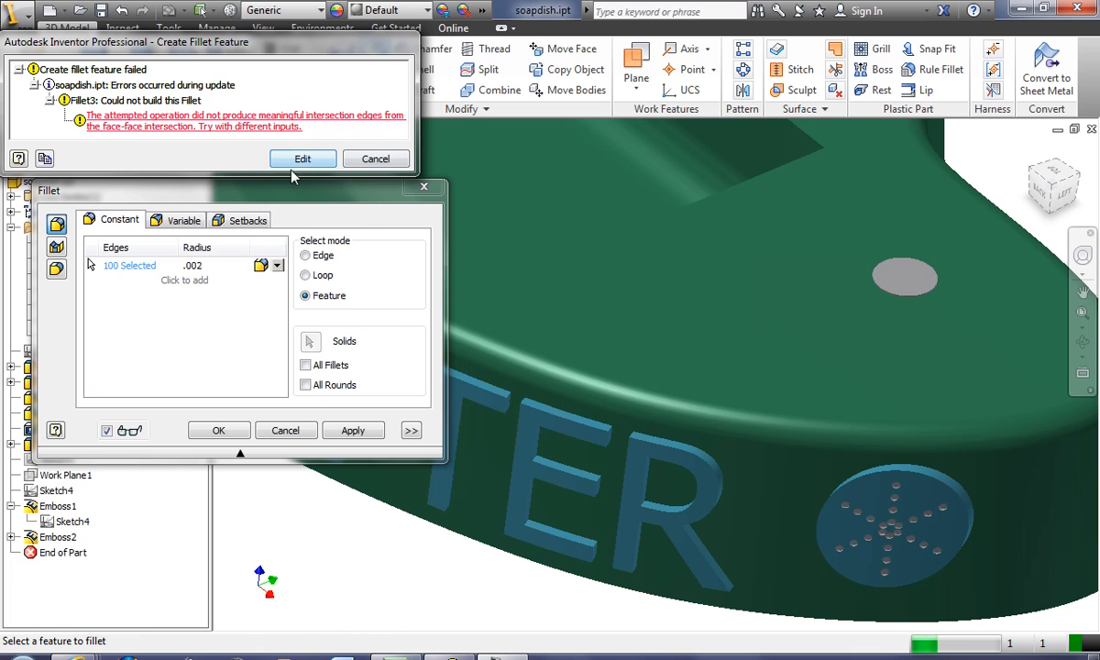
pyautogui.click(374, 159)
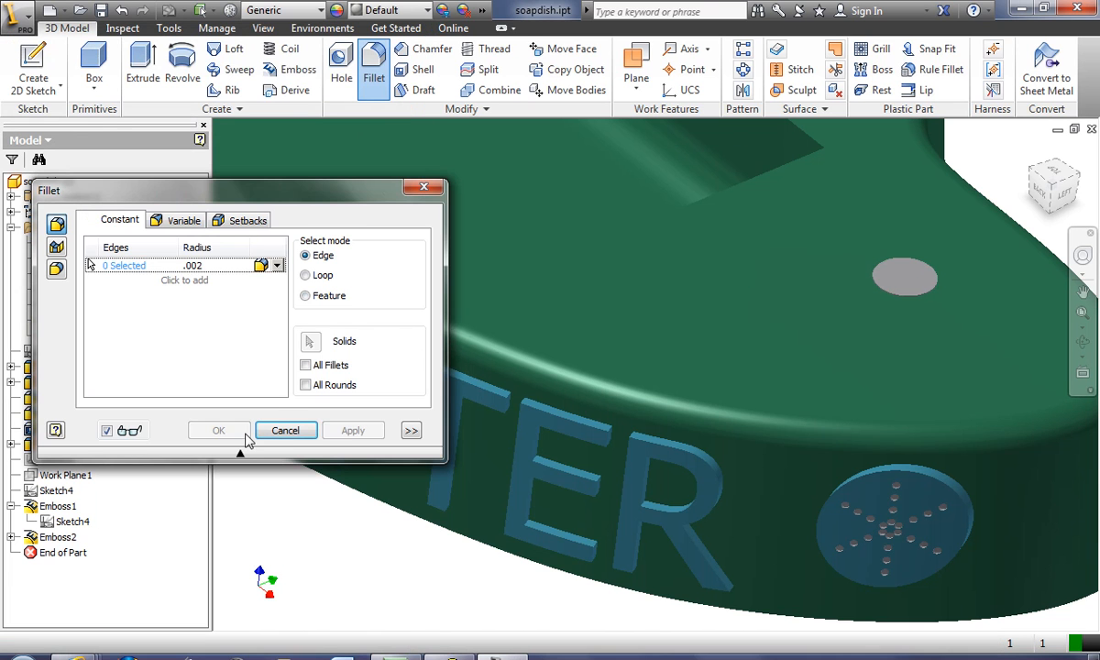
# Switch the fillet to loop selection and select the outer front edge loop of the raised letter R
pyautogui.moveTo(358, 187); pyautogui.dragTo(261, 547)
pyautogui.click(257, 529)
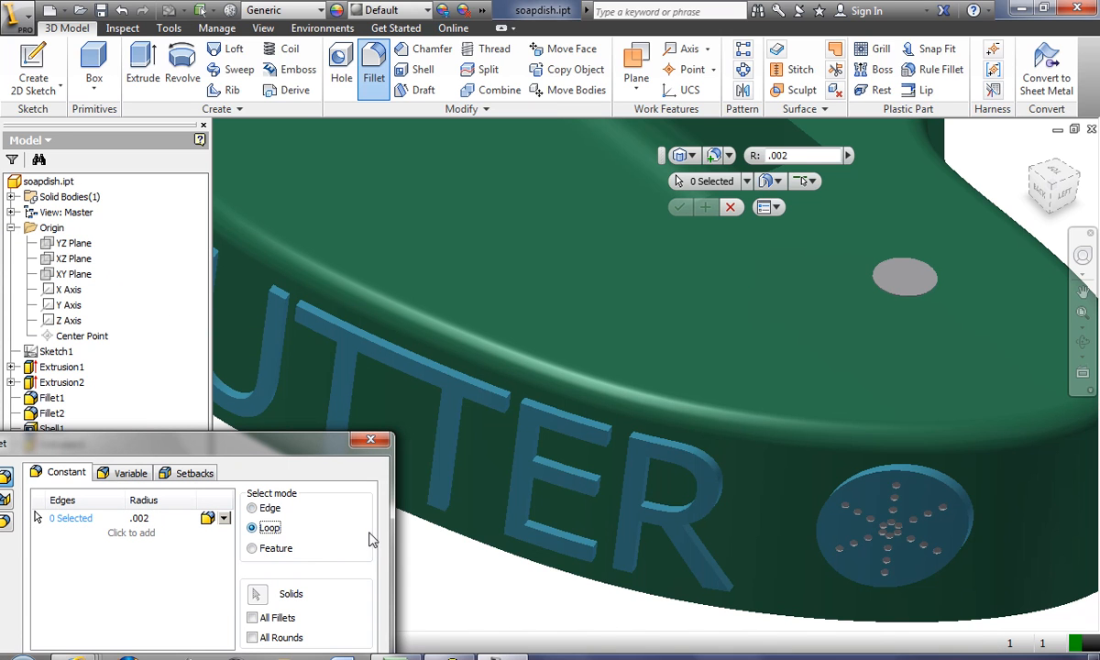
pyautogui.click(674, 454)
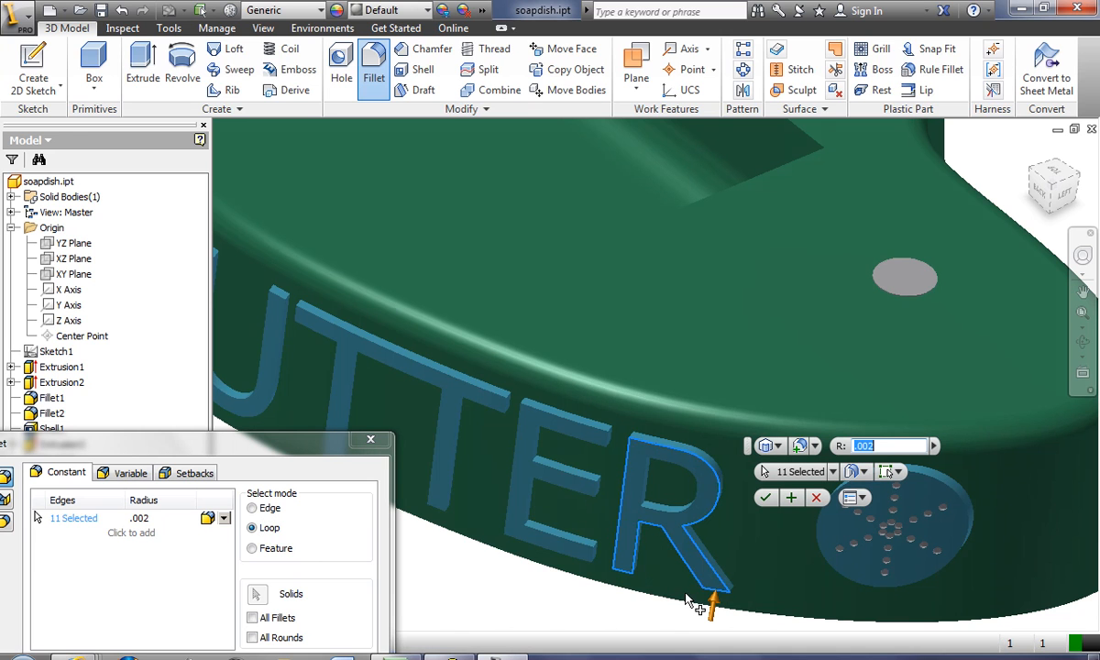
# Add the front edge loop of the letter E to the selection and fillet both letters with a 0.002 in radius
pyautogui.click(253, 509)
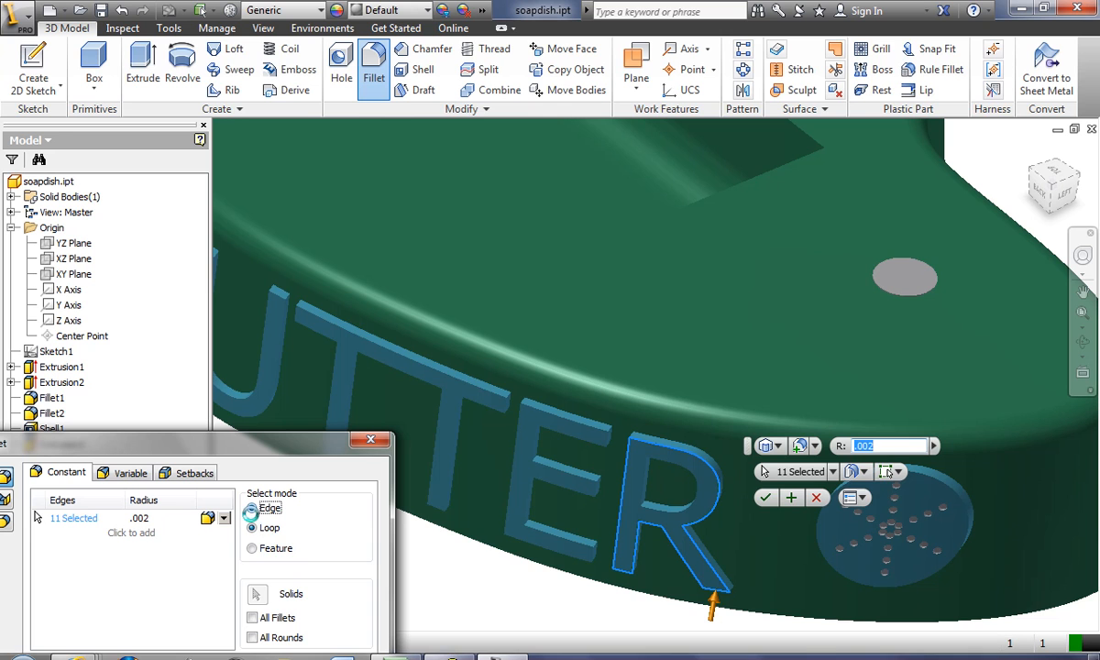
pyautogui.click(251, 510)
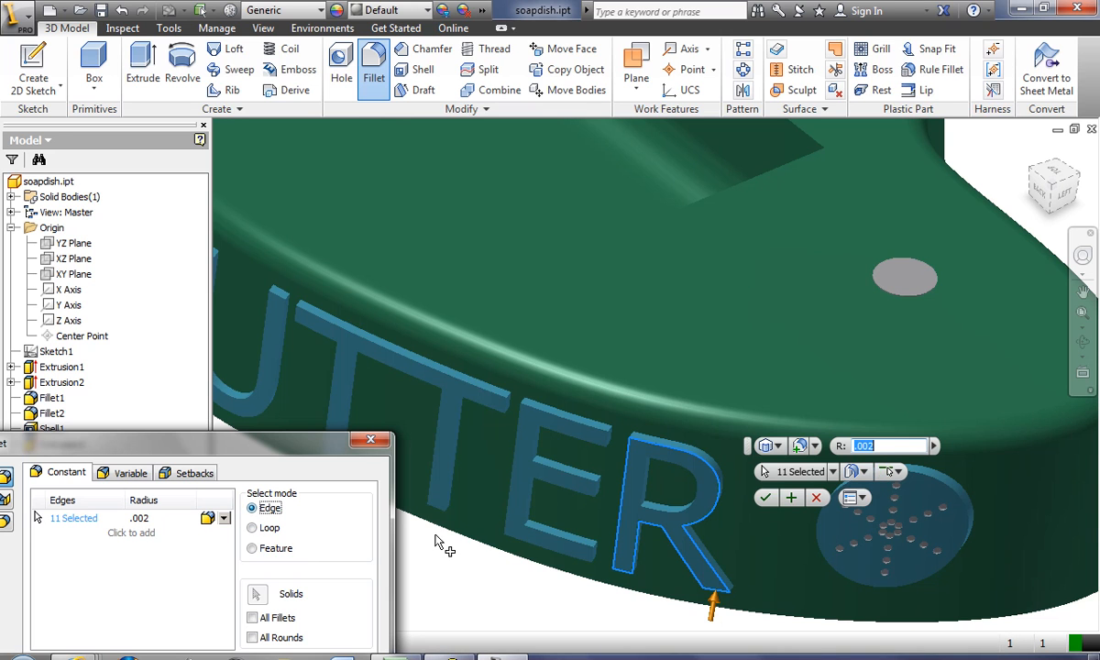
pyautogui.click(584, 429)
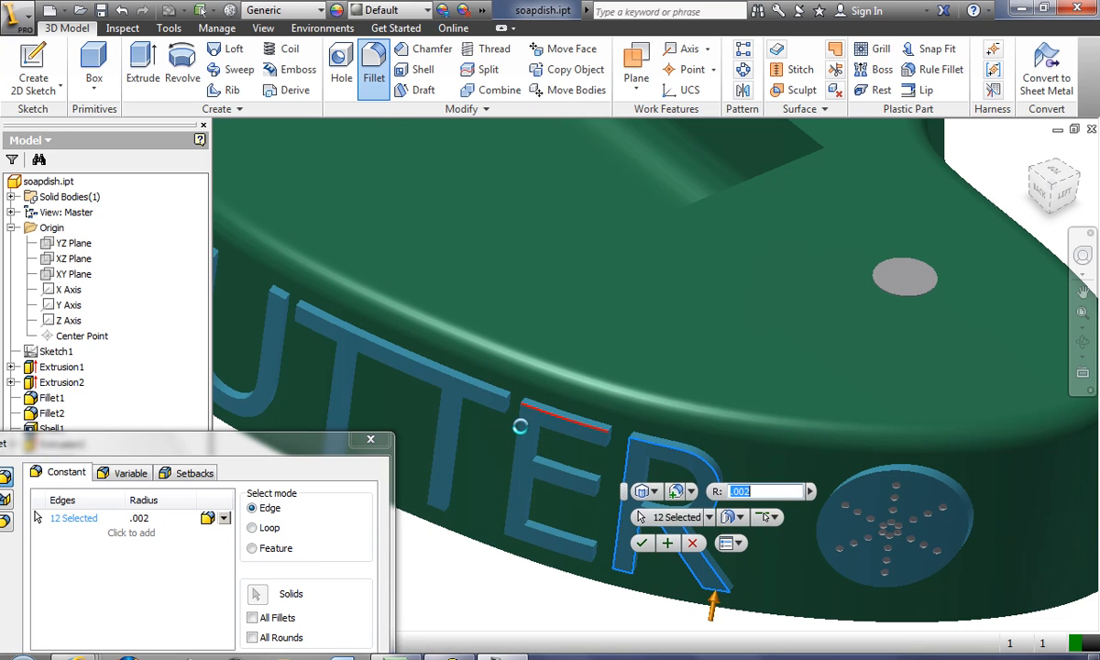
pyautogui.click(514, 447)
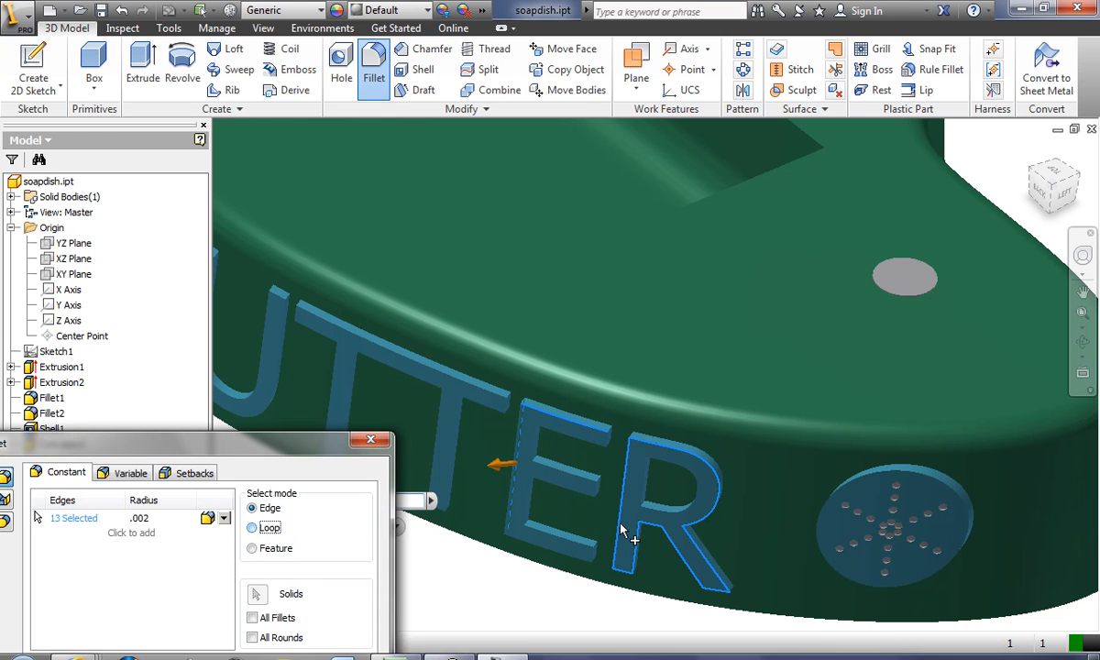
pyautogui.click(252, 527)
pyautogui.click(570, 428)
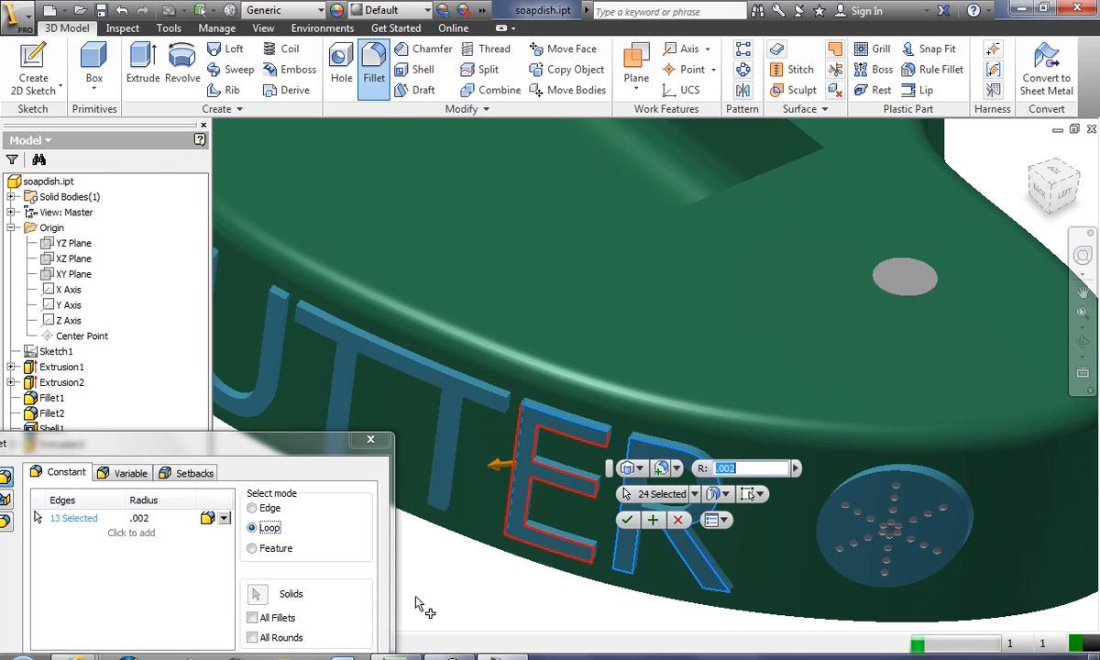
pyautogui.moveTo(264, 459); pyautogui.dragTo(248, 101)
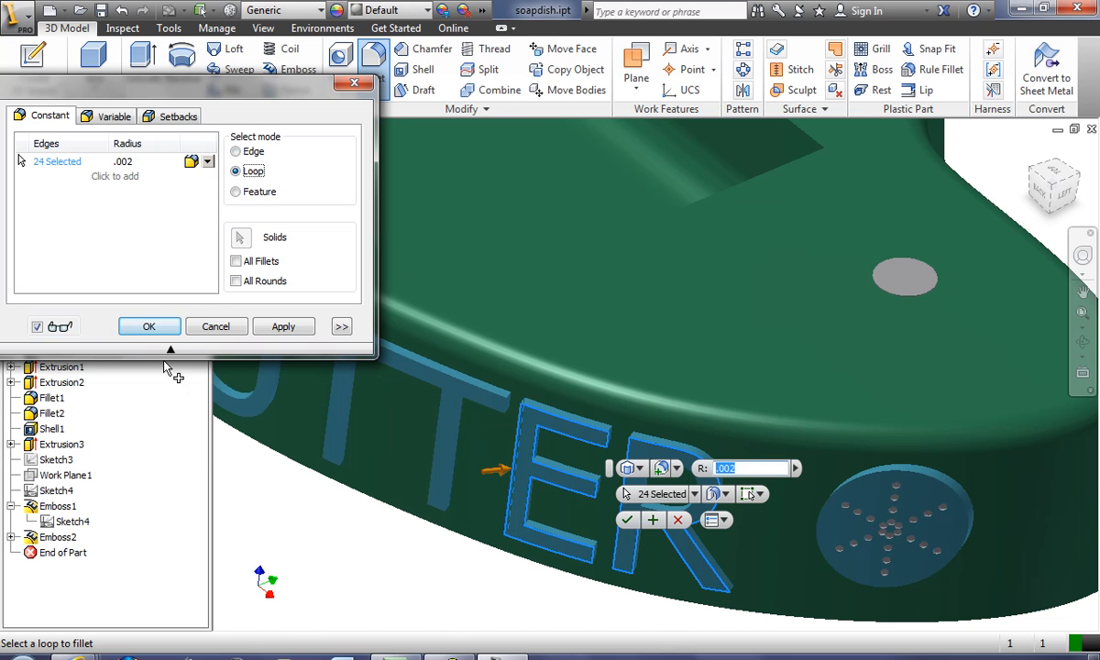
pyautogui.click(148, 327)
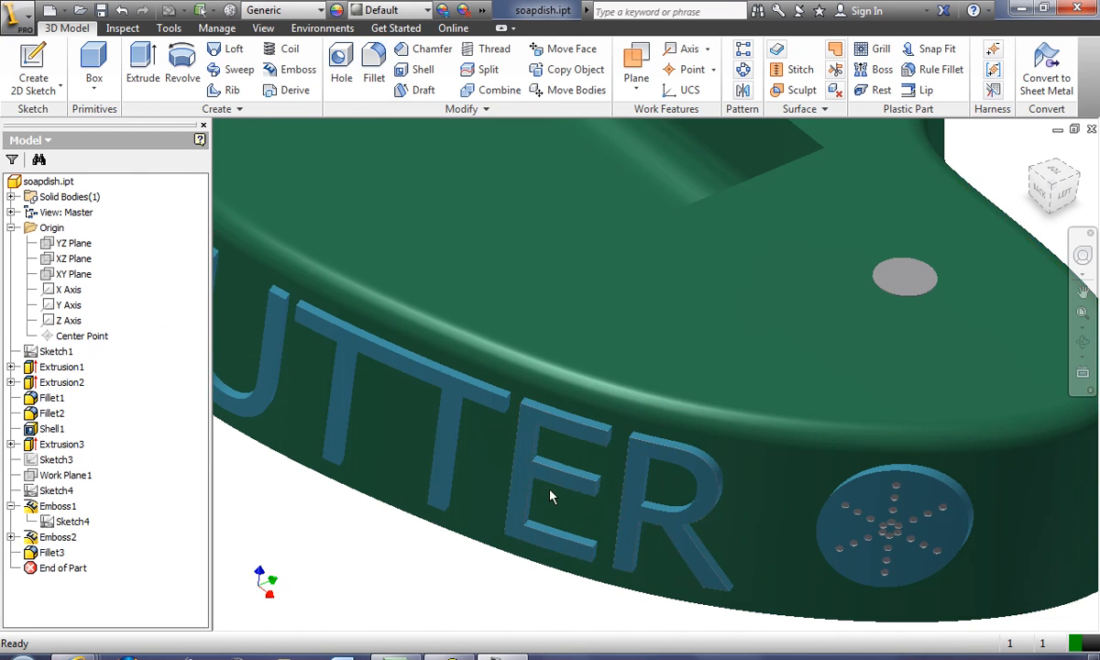
# Reopen the fillet on the letters E and R for editing and set its radius to 0.01 in
pyautogui.scroll(-6, 550, 496)
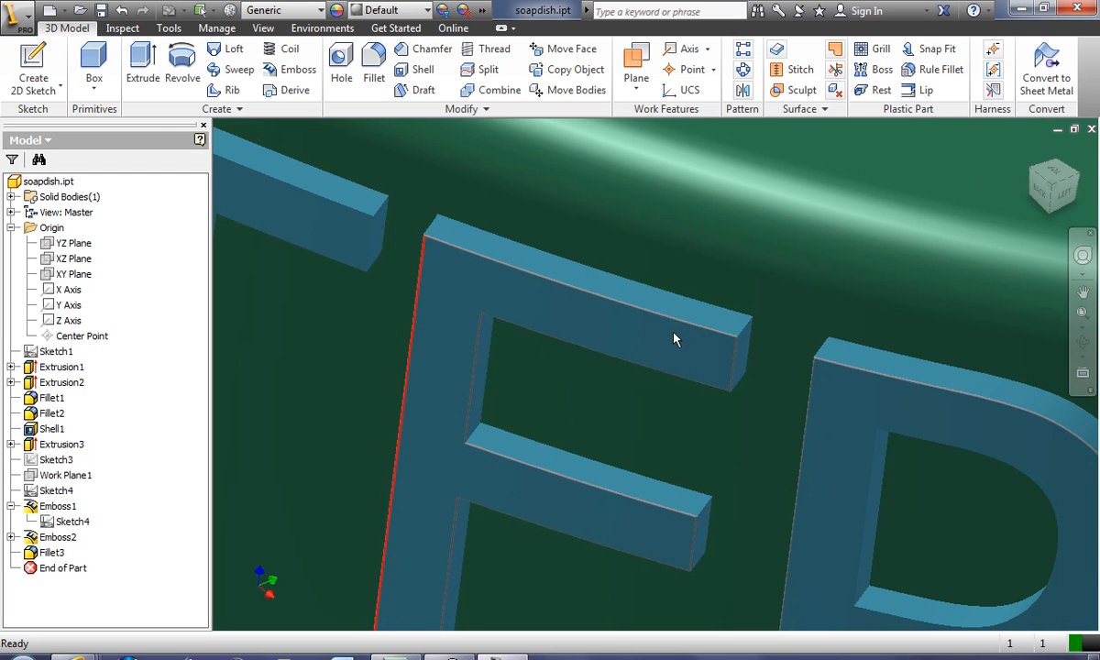
pyautogui.scroll(-5, 567, 476)
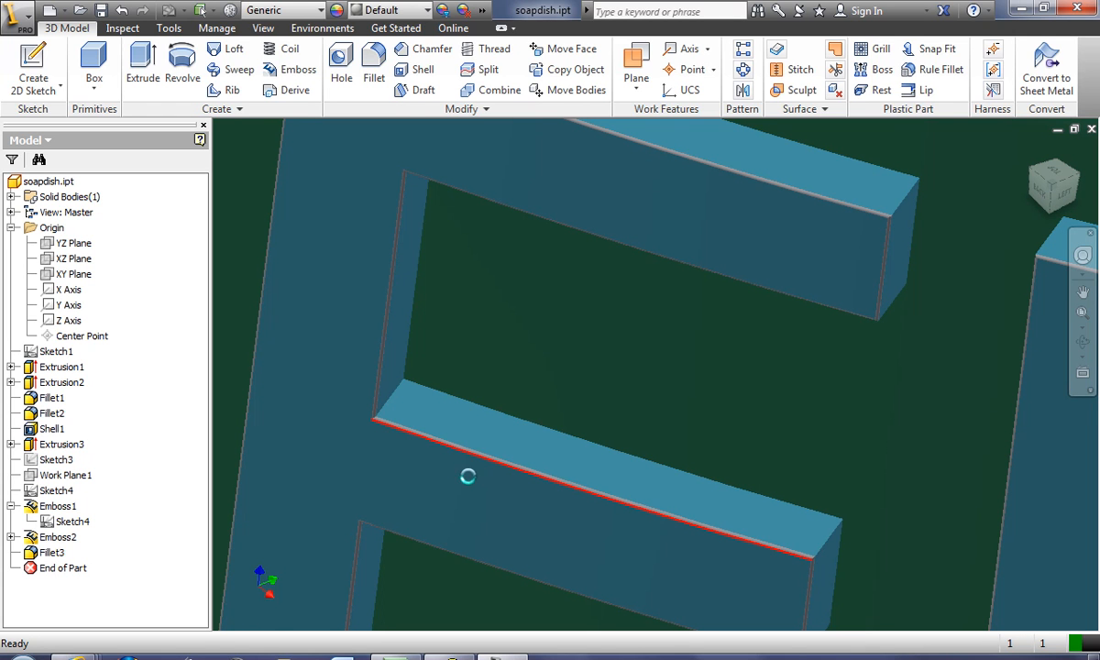
pyautogui.scroll(5, 470, 484)
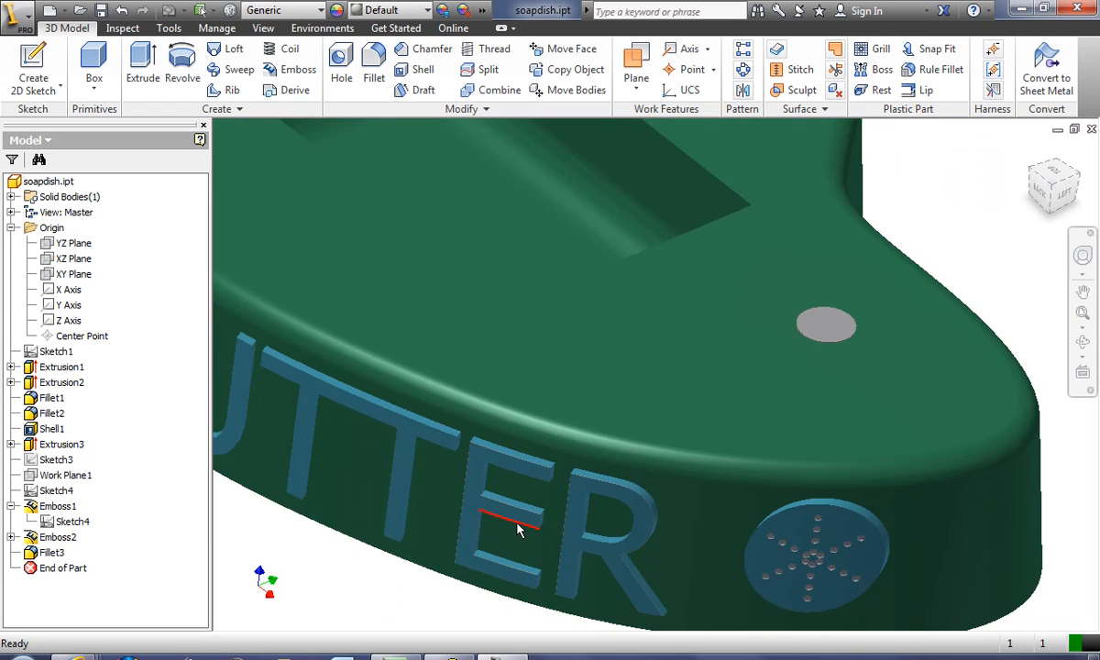
pyautogui.moveTo(518, 530); pyautogui.dragTo(761, 492, button='middle')
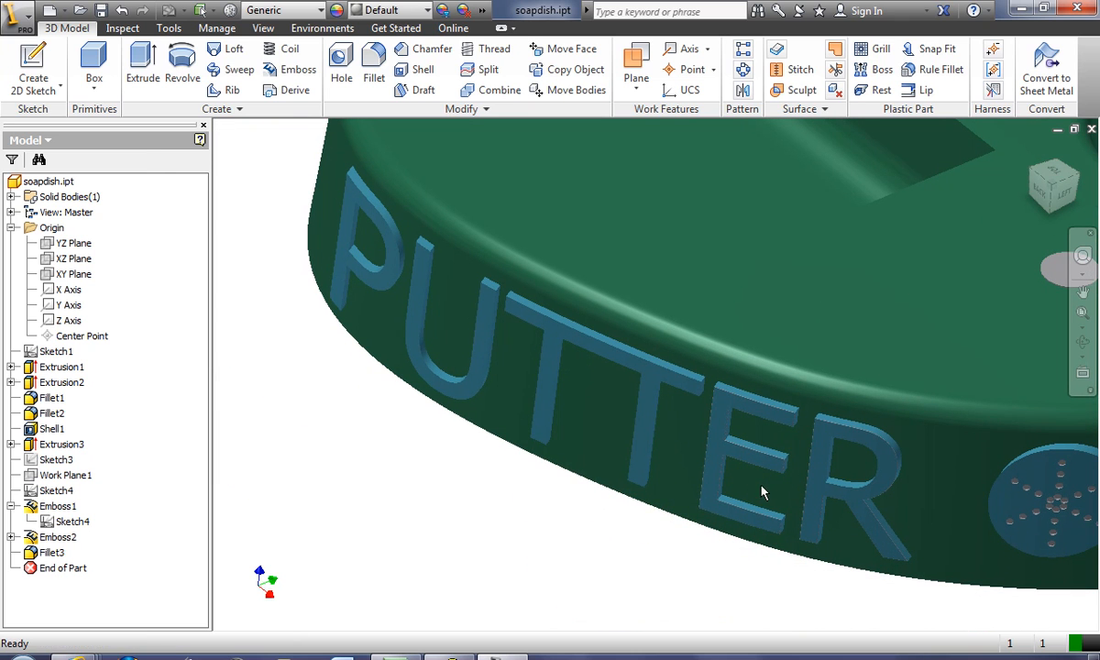
pyautogui.rightClick(49, 553)
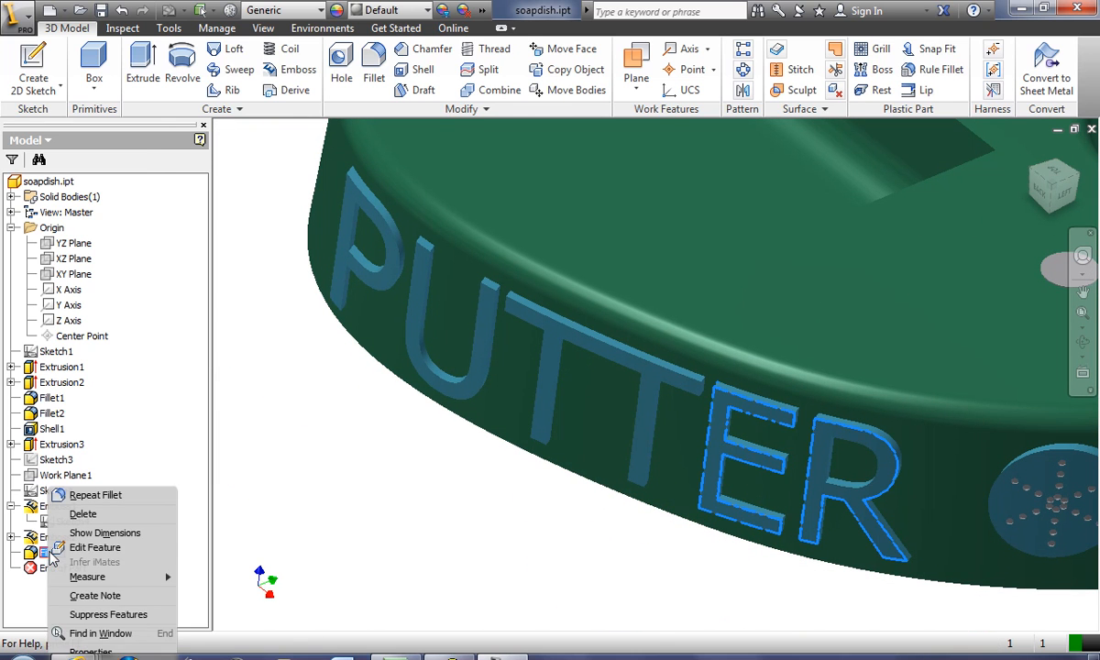
pyautogui.click(108, 548)
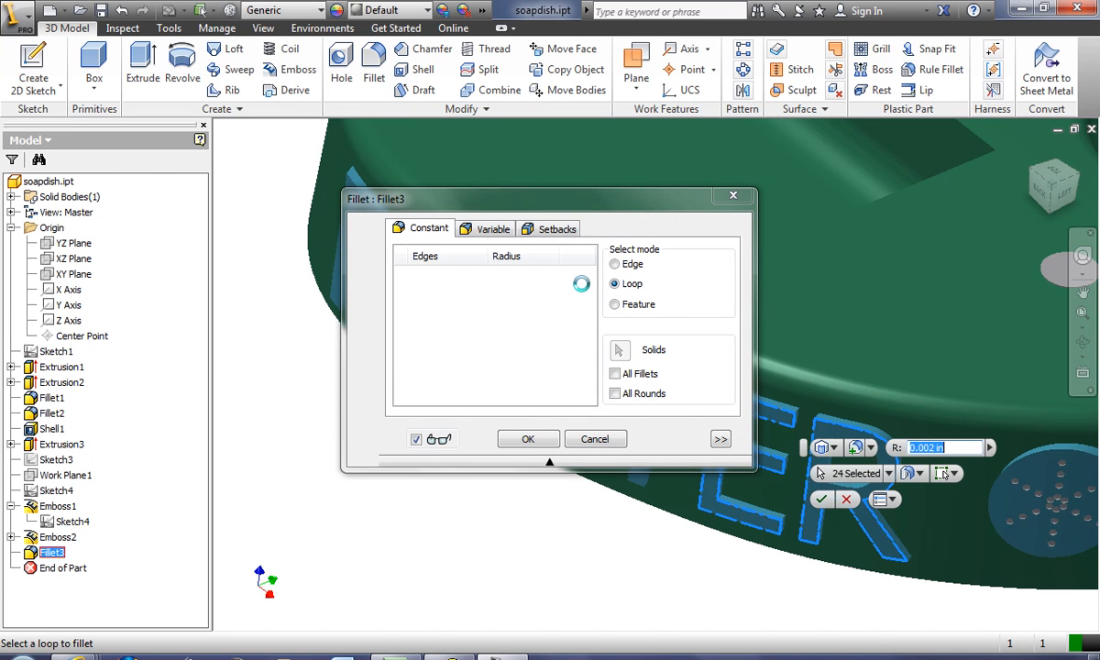
pyautogui.moveTo(555, 190); pyautogui.dragTo(148, 188)
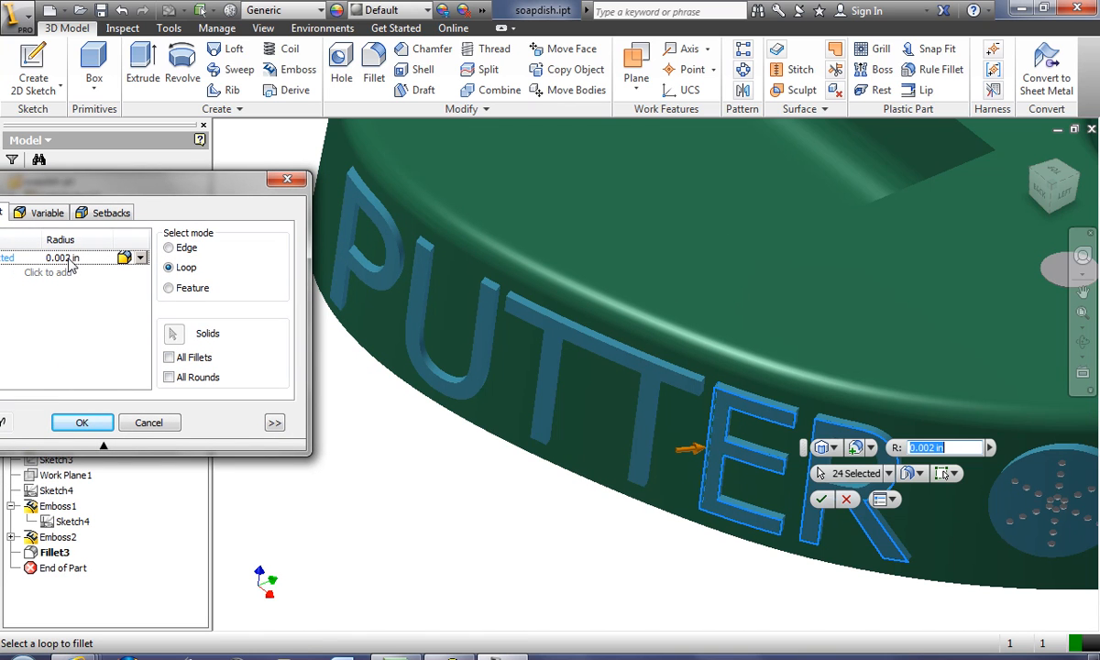
pyautogui.click(106, 257)
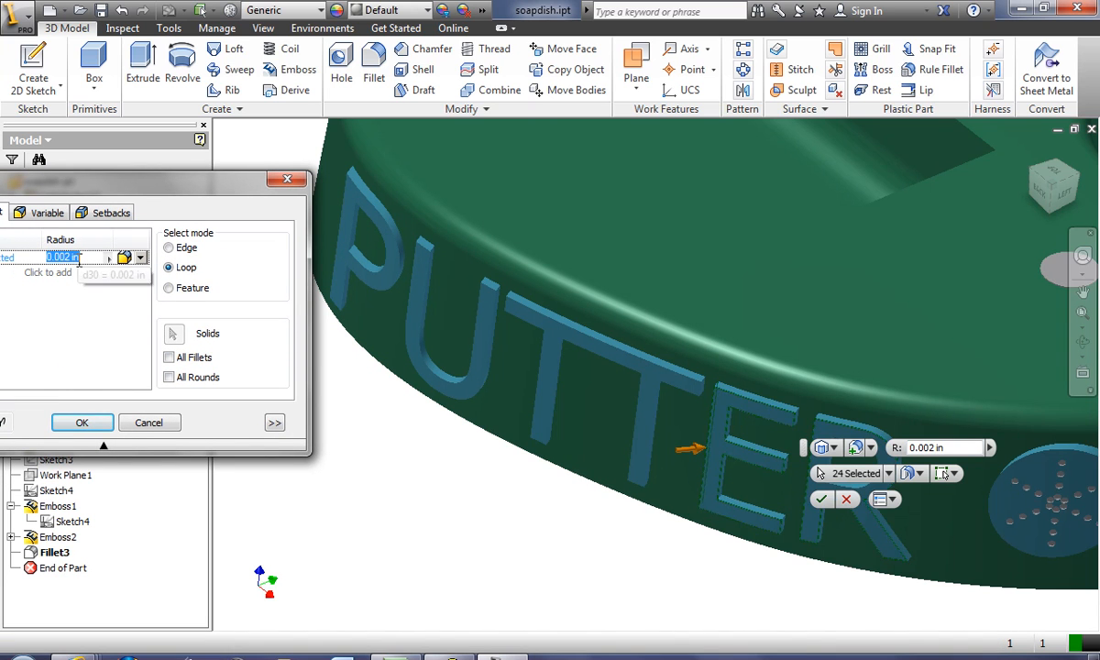
pyautogui.write('.01')
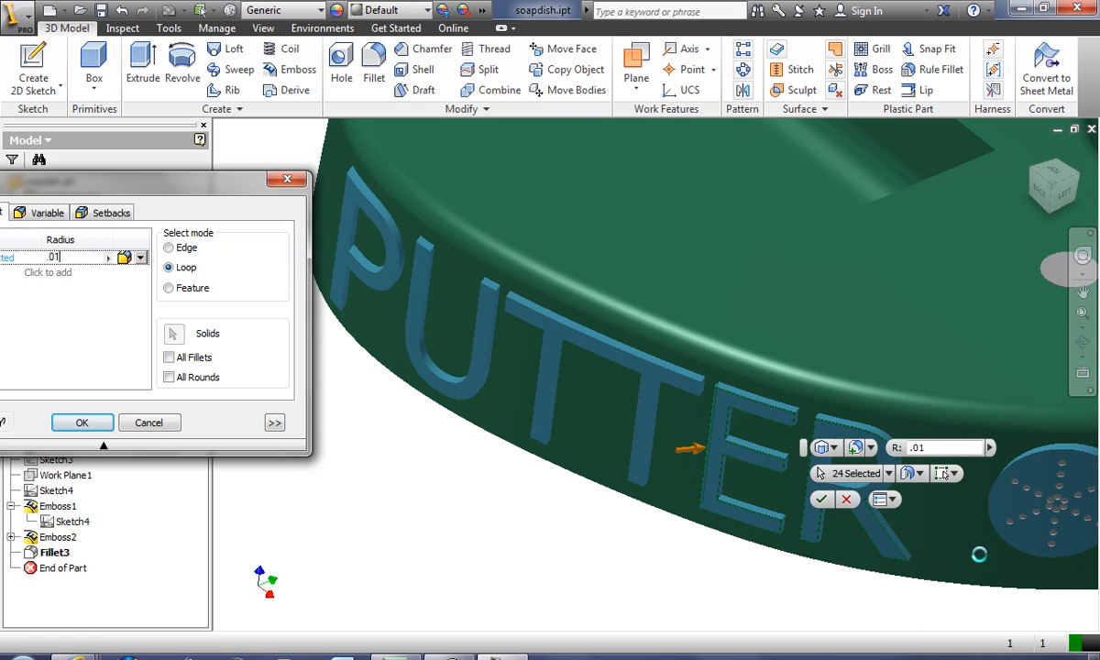
# Add the outer front edge loops of the joined TT, the U and the P to the fillet selection
pyautogui.click(678, 379)
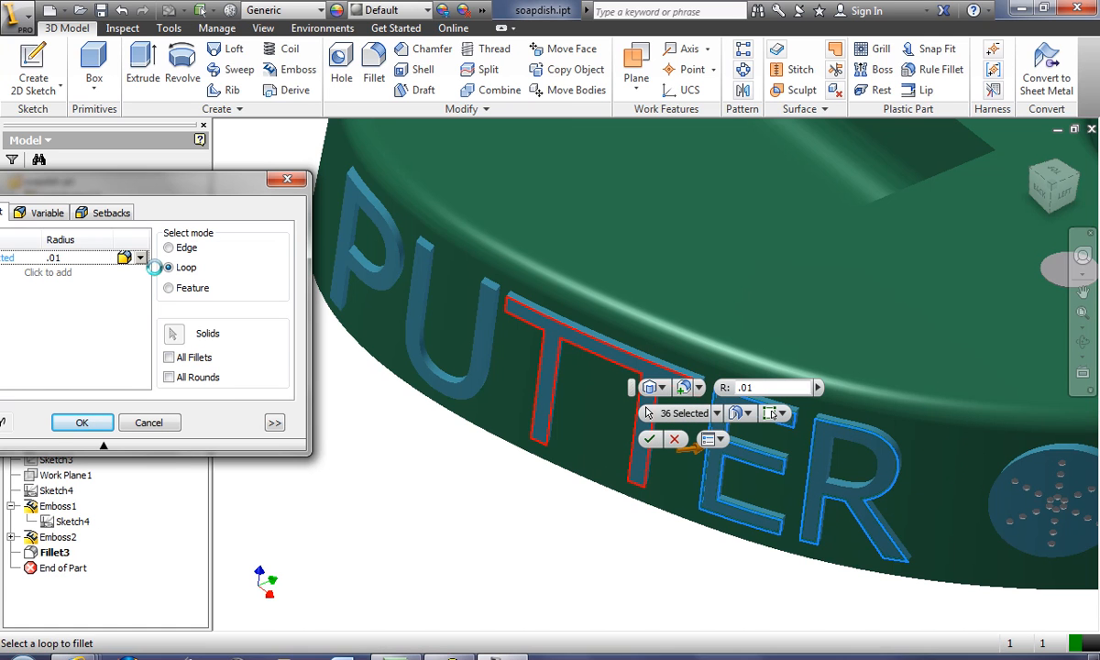
pyautogui.click(481, 353)
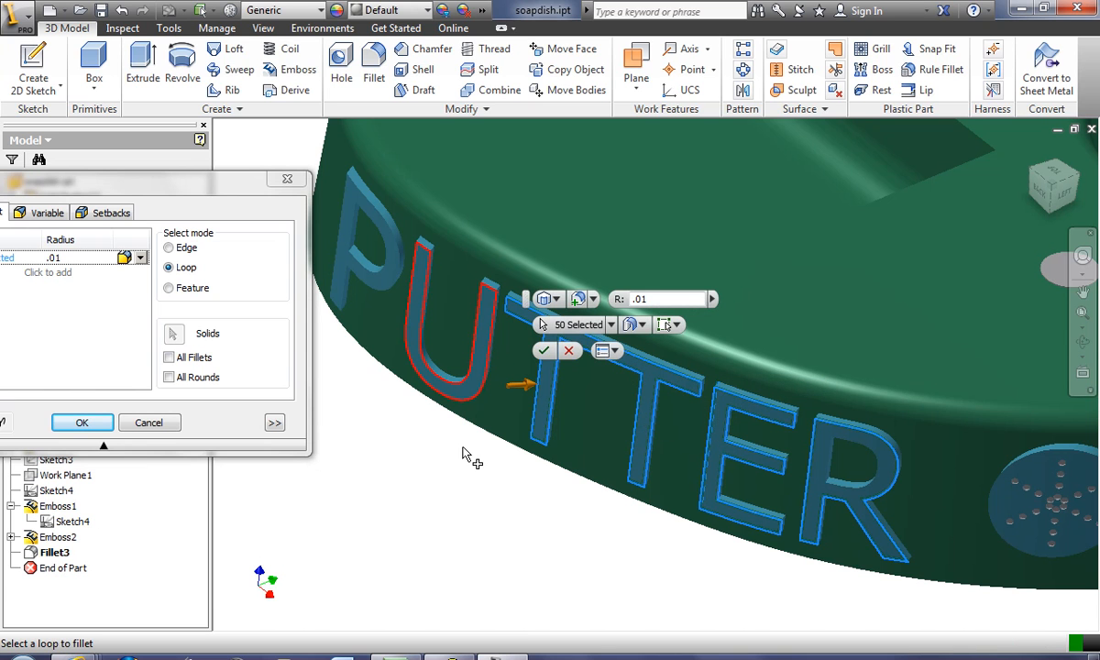
pyautogui.click(396, 286)
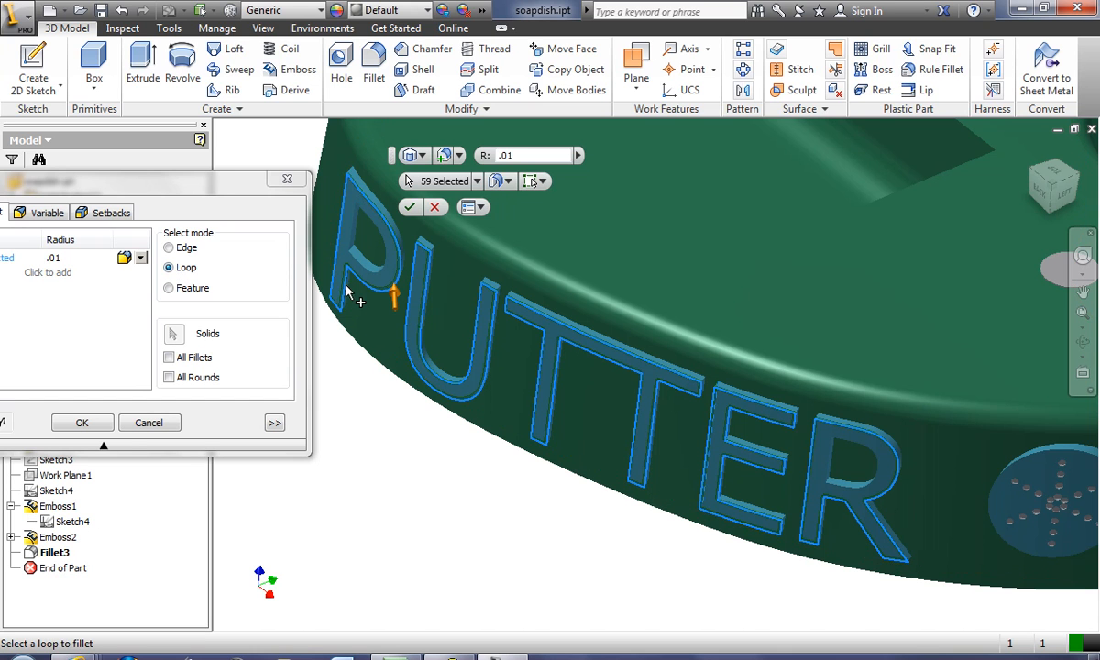
# Try the fillet on the selected PUTTER letter loops with a 0.05 in radius
pyautogui.scroll(3, 540, 307)
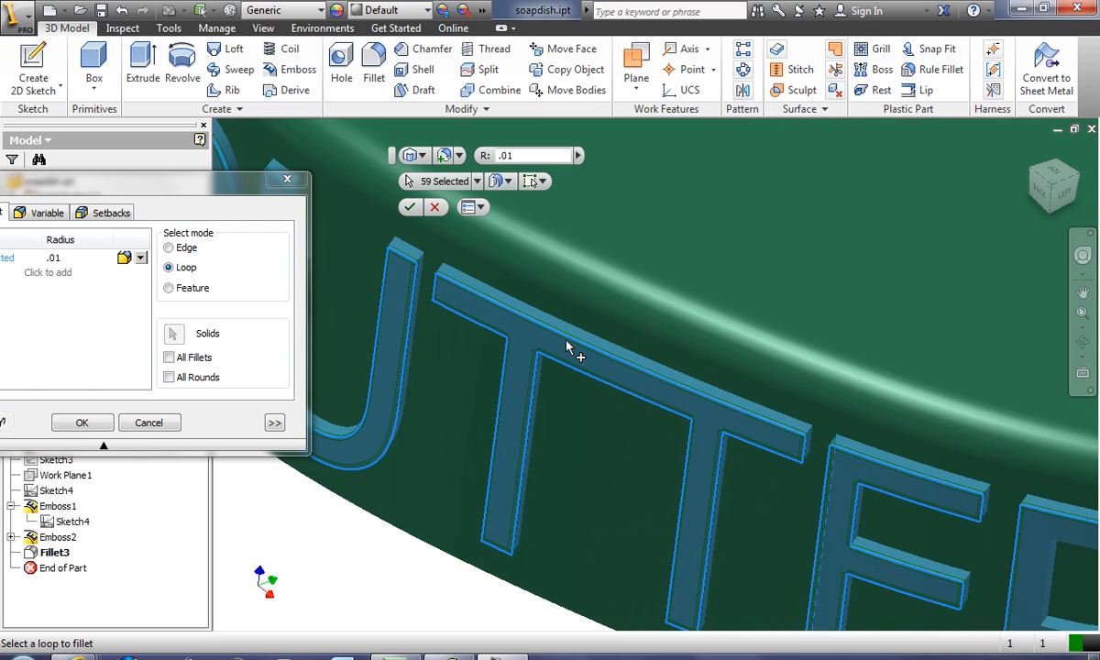
pyautogui.scroll(2, 678, 375)
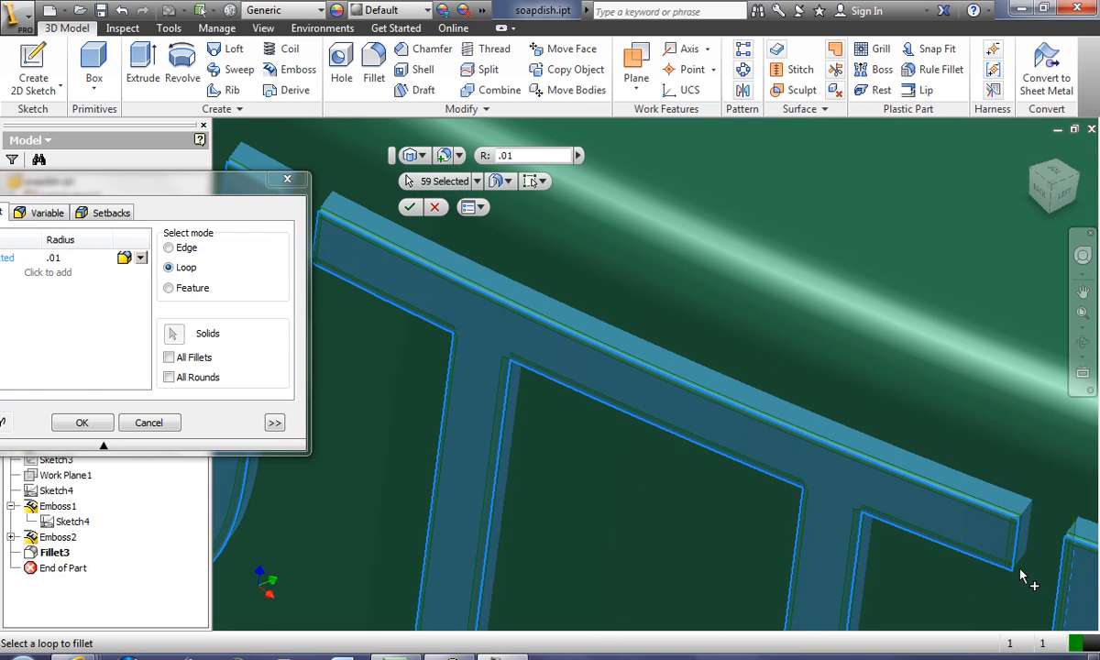
pyautogui.scroll(-5, 807, 561)
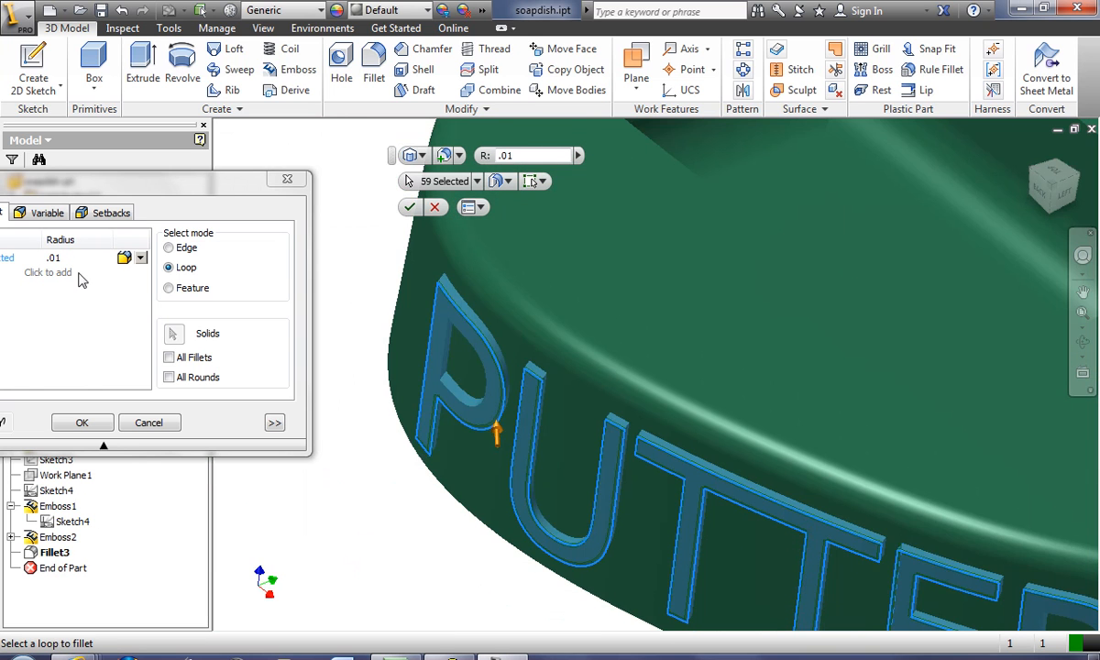
pyautogui.click(55, 258)
pyautogui.press('BackSpace')
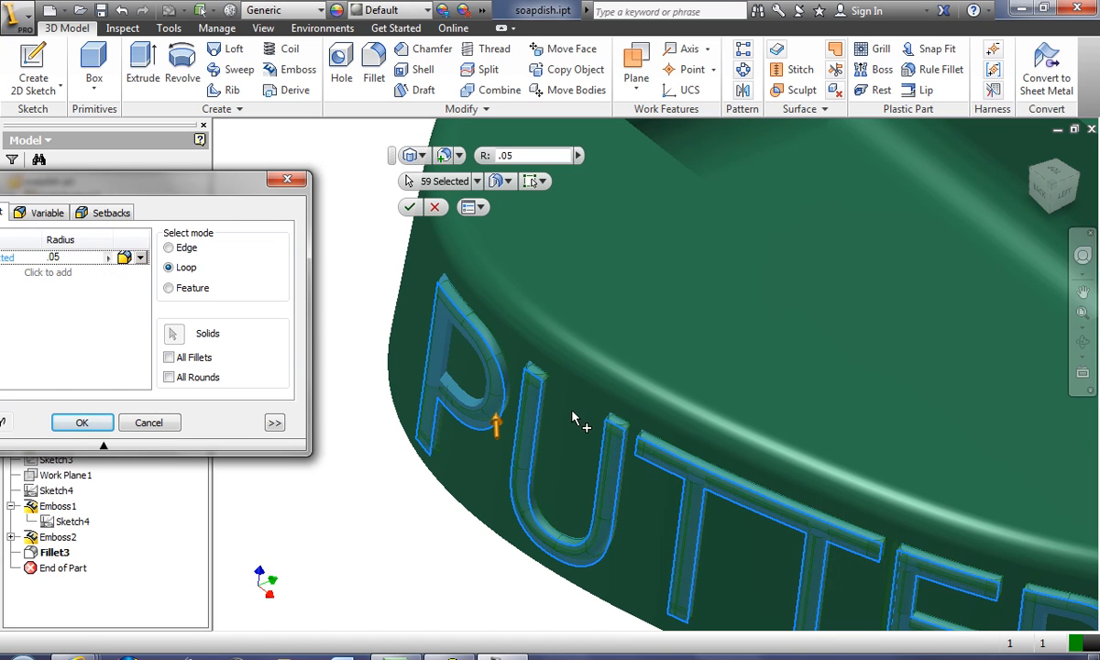
pyautogui.scroll(3, 786, 605)
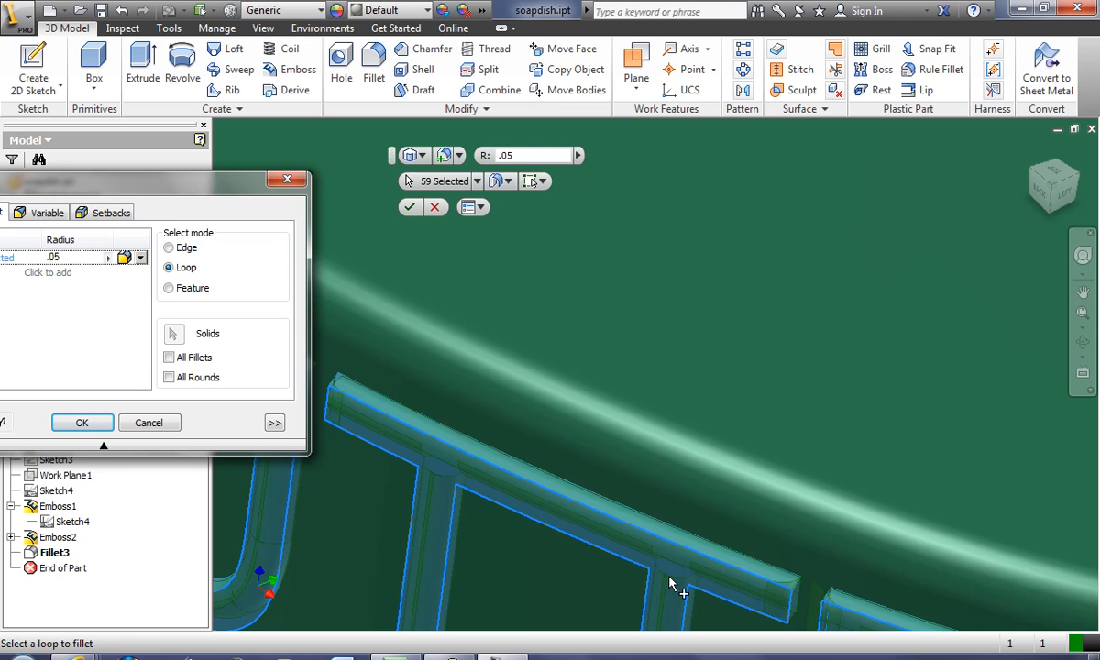
pyautogui.moveTo(683, 503); pyautogui.dragTo(687, 449, button='middle')
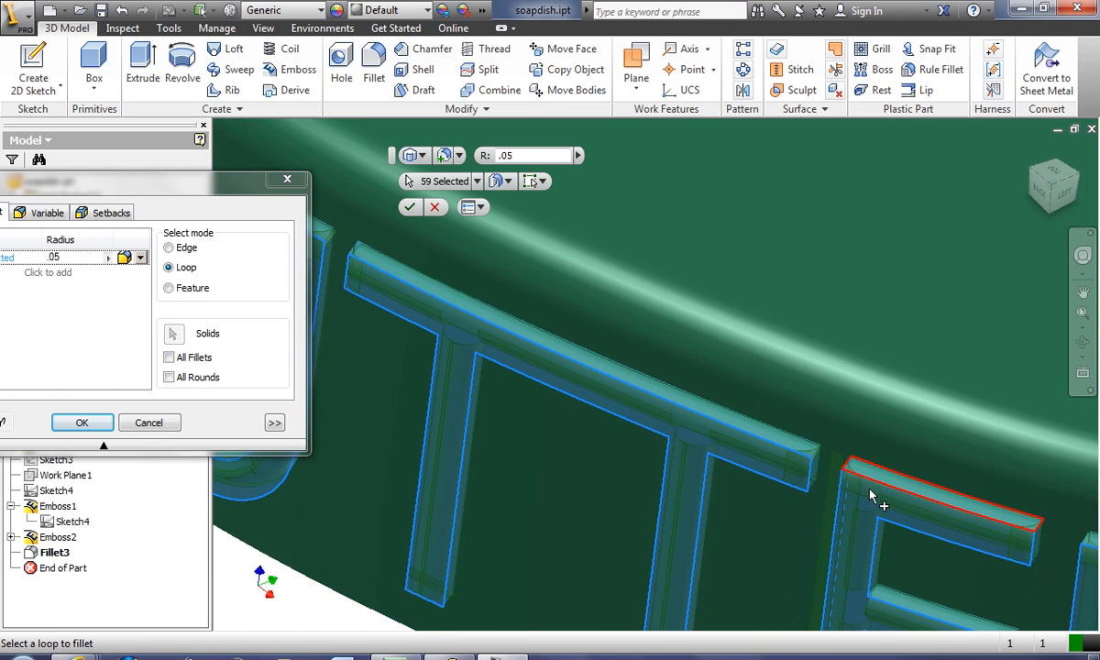
pyautogui.scroll(2, 802, 472)
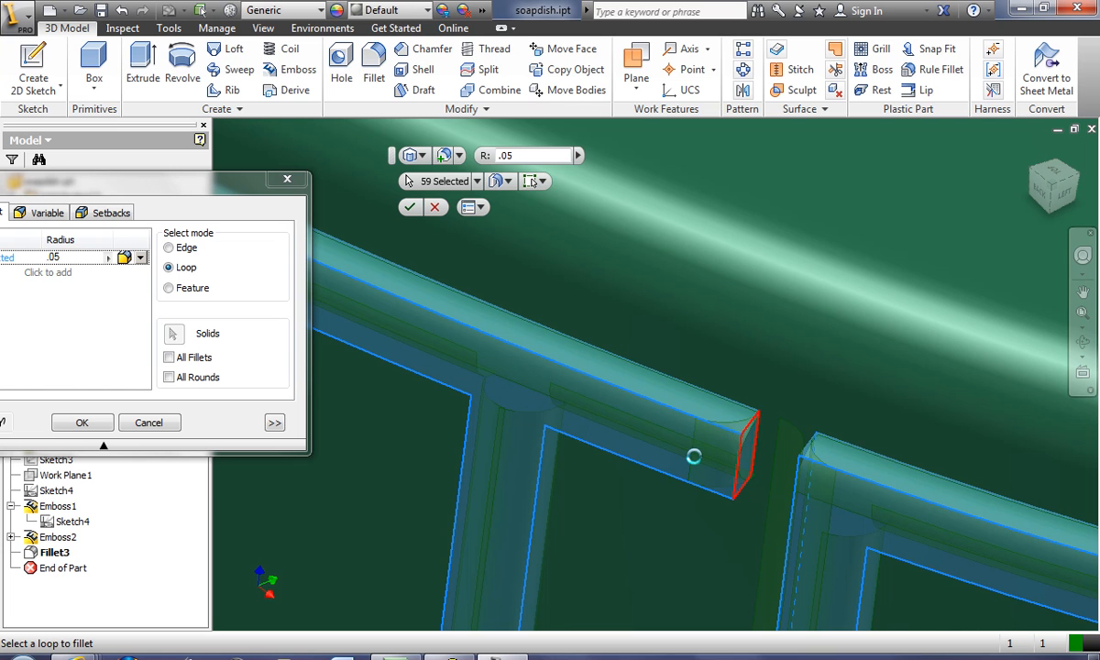
pyautogui.scroll(-4, 695, 458)
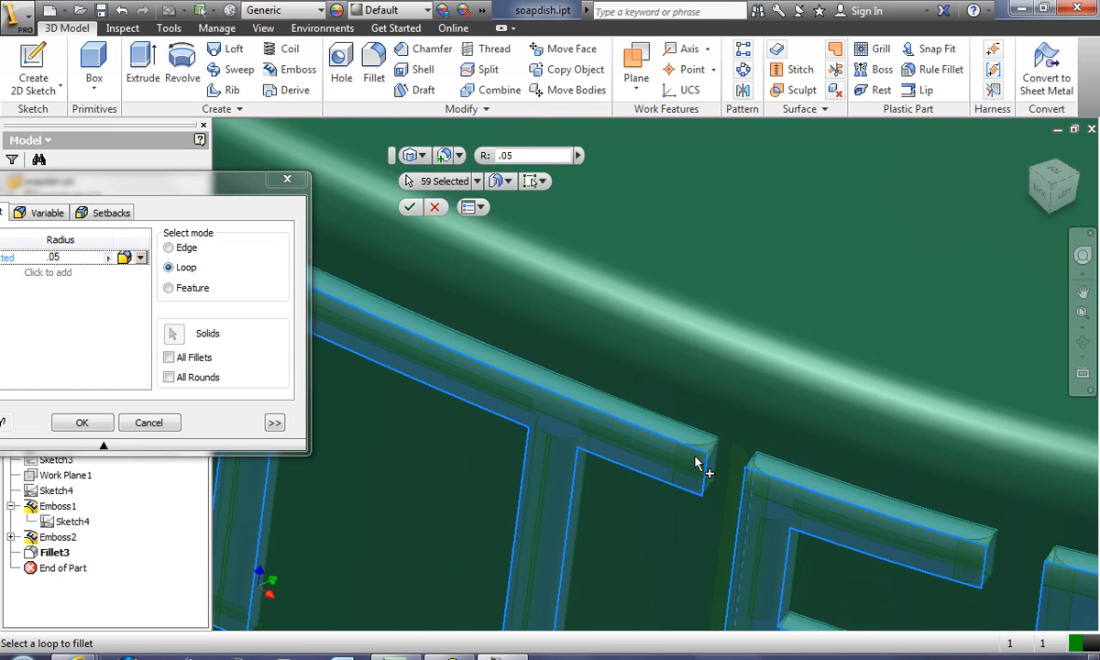
pyautogui.scroll(-3, 695, 458)
pyautogui.moveTo(666, 479); pyautogui.dragTo(700, 436, button='middle')
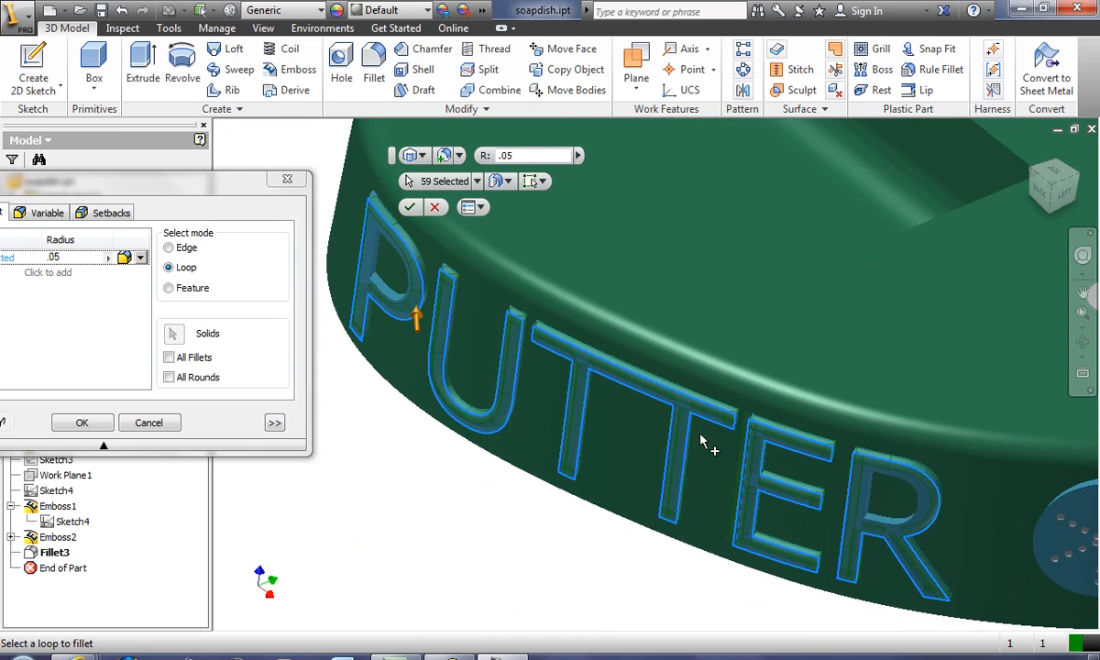
pyautogui.click(81, 423)
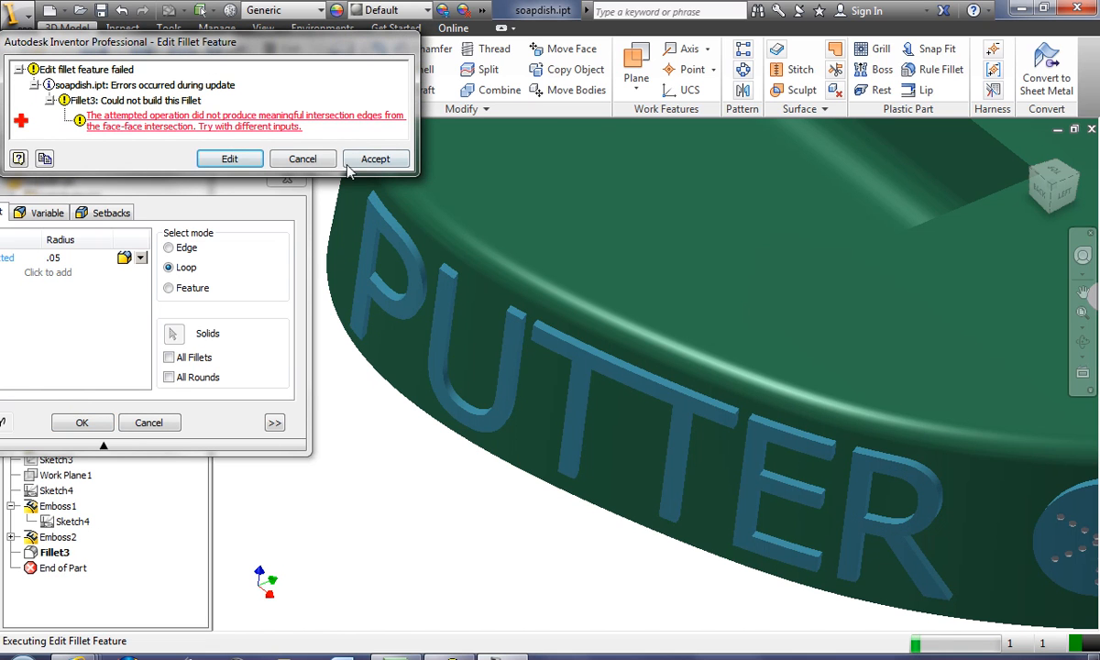
# Return to editing the failed letter fillet and apply it with a 0.03 in radius
pyautogui.click(230, 159)
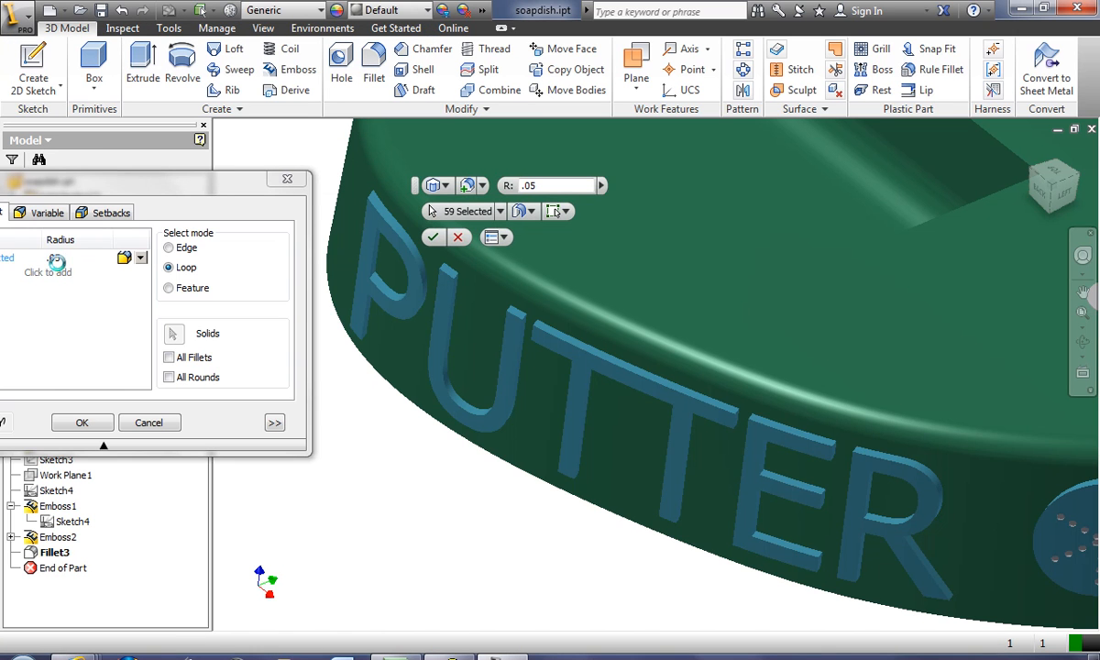
pyautogui.click(58, 259)
pyautogui.press('BackSpace')
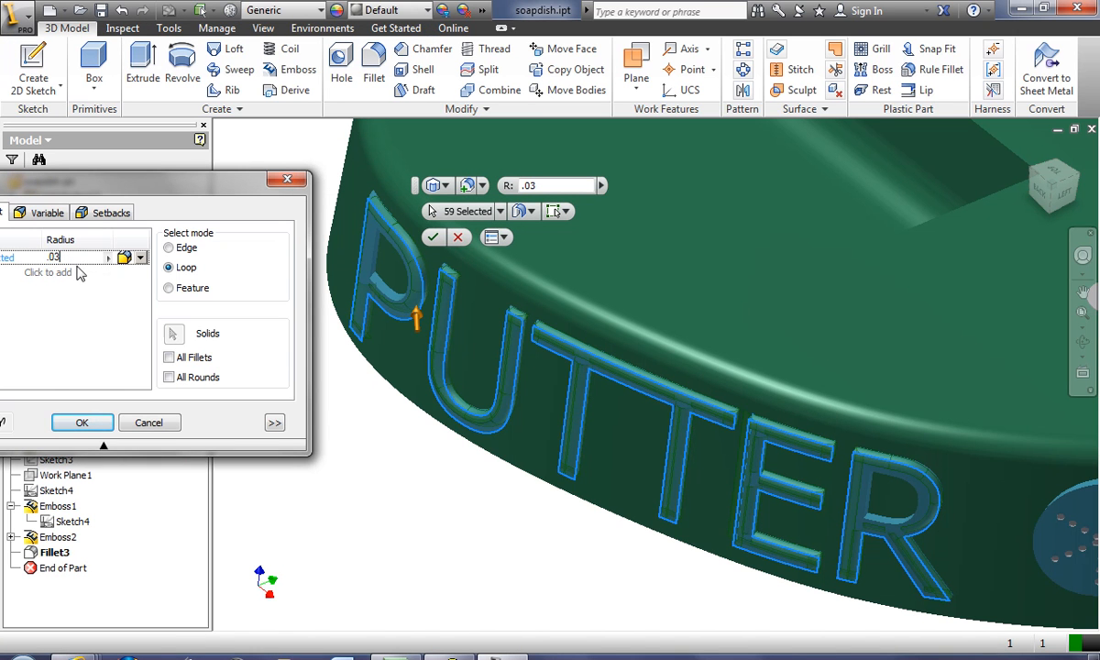
pyautogui.click(82, 423)
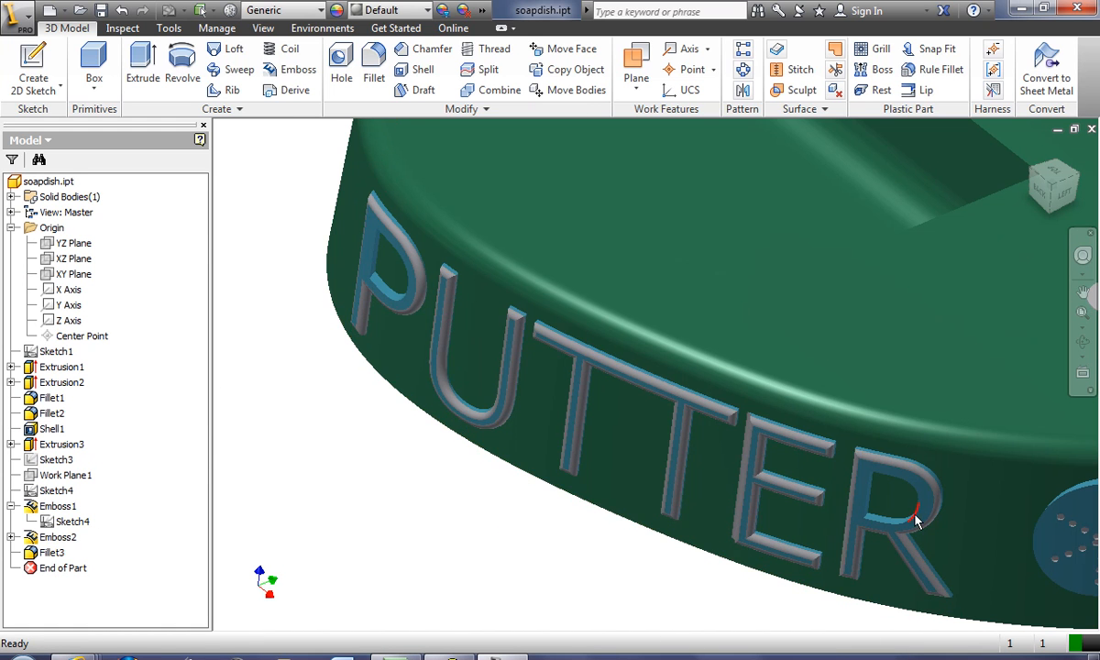
# Fillet the outer front edge loop of the raised disc beside the text with a 0.002 in radius, using loop selection
pyautogui.scroll(-2, 912, 521)
pyautogui.scroll(2, 706, 555)
pyautogui.scroll(2, 800, 498)
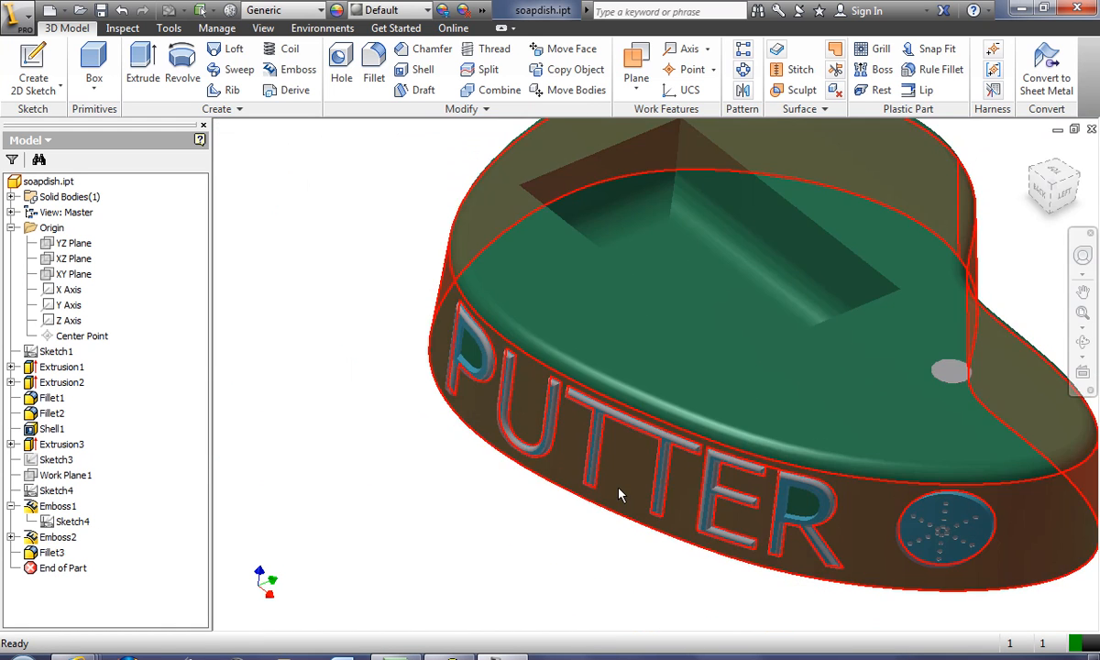
pyautogui.scroll(2, 709, 580)
pyautogui.scroll(-3, 597, 574)
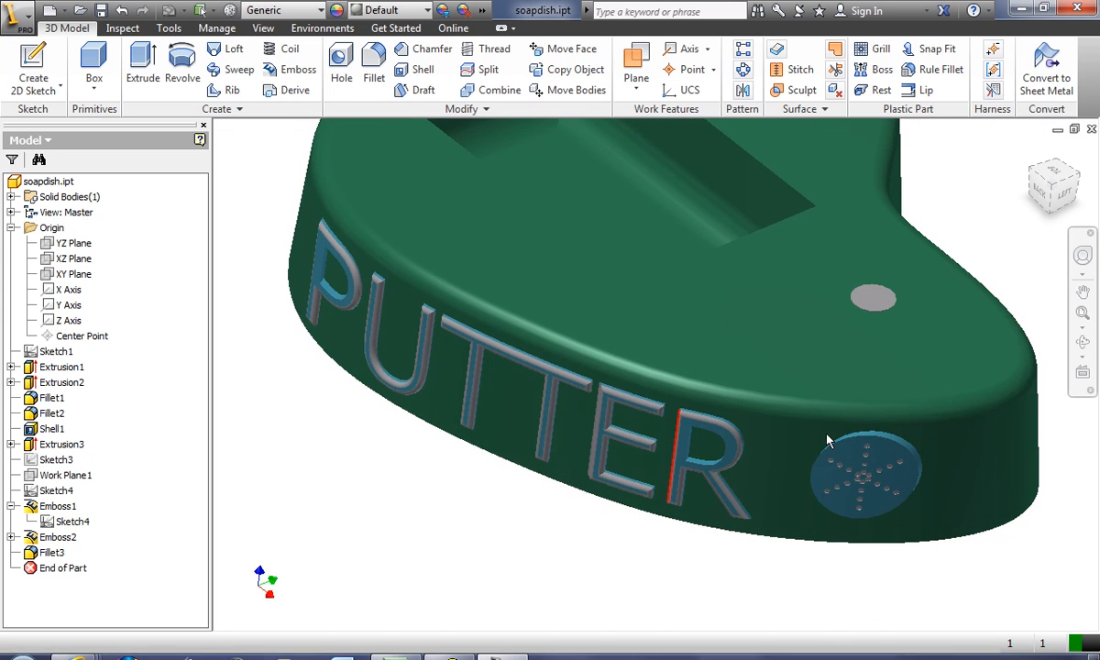
pyautogui.scroll(-3, 908, 453)
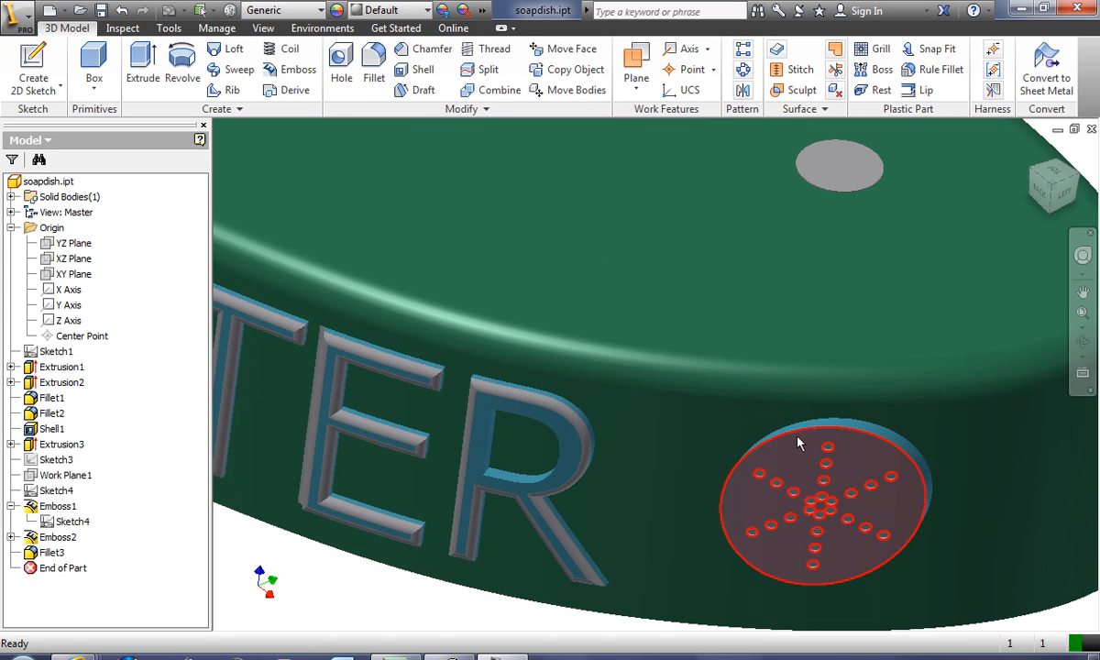
pyautogui.click(374, 66)
pyautogui.moveTo(598, 211); pyautogui.dragTo(383, 185)
pyautogui.click(401, 256)
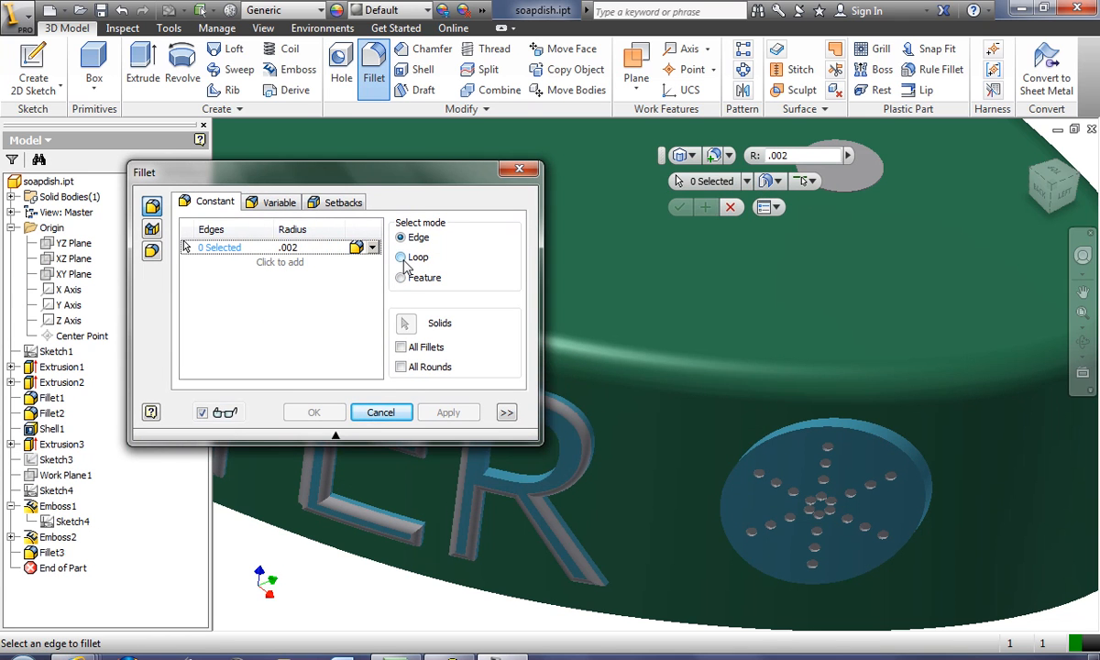
pyautogui.click(868, 438)
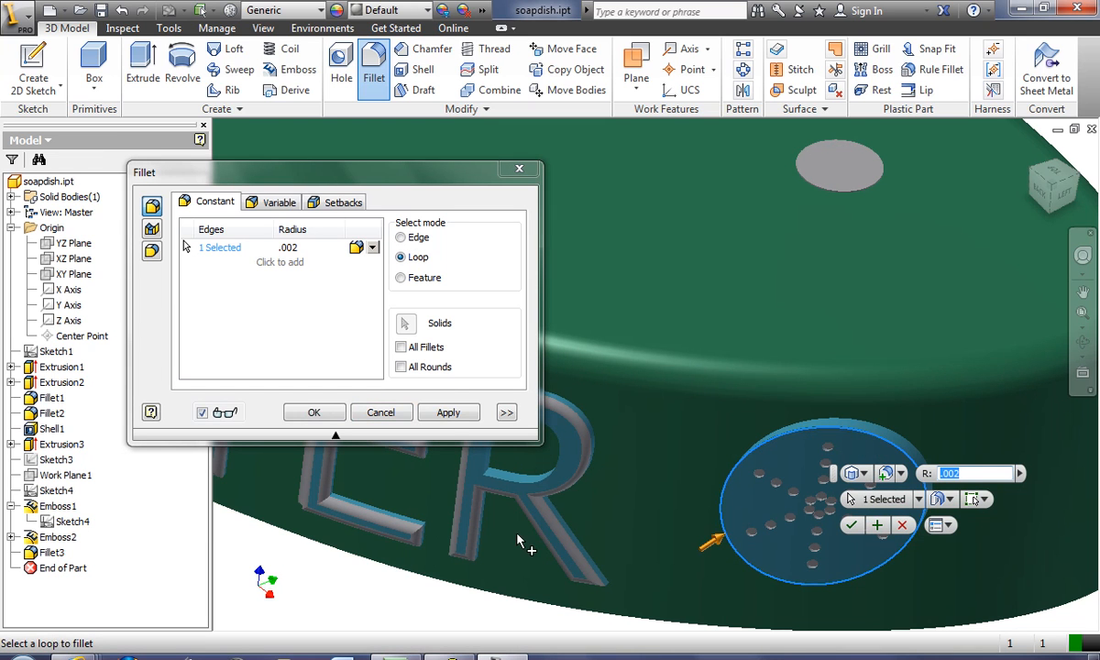
pyautogui.click(448, 412)
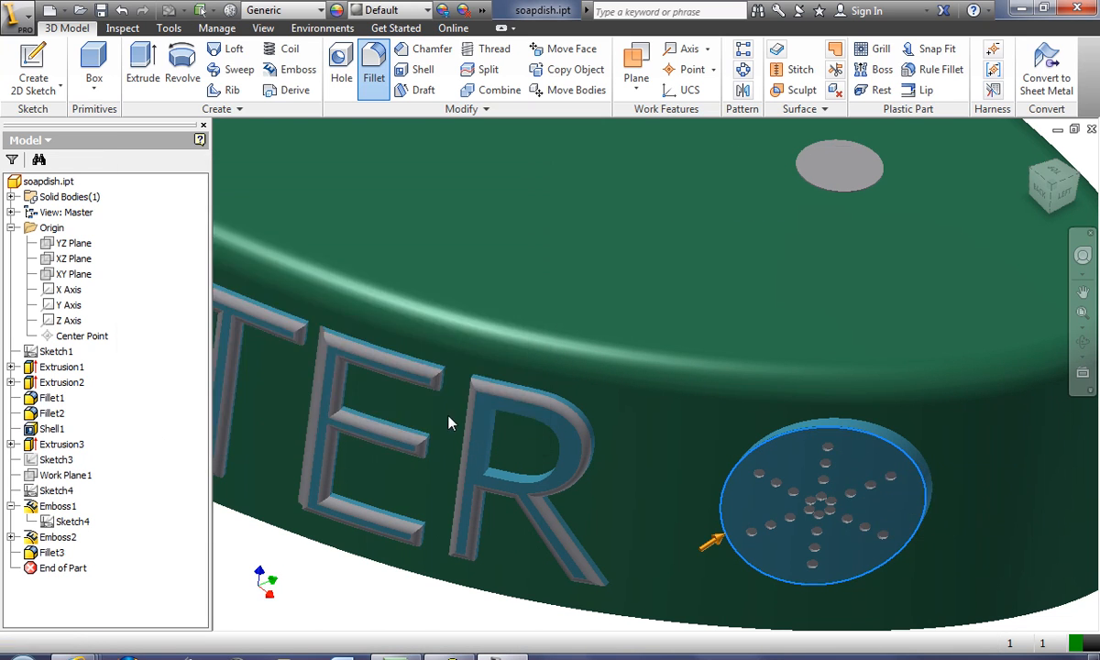
pyautogui.click(380, 413)
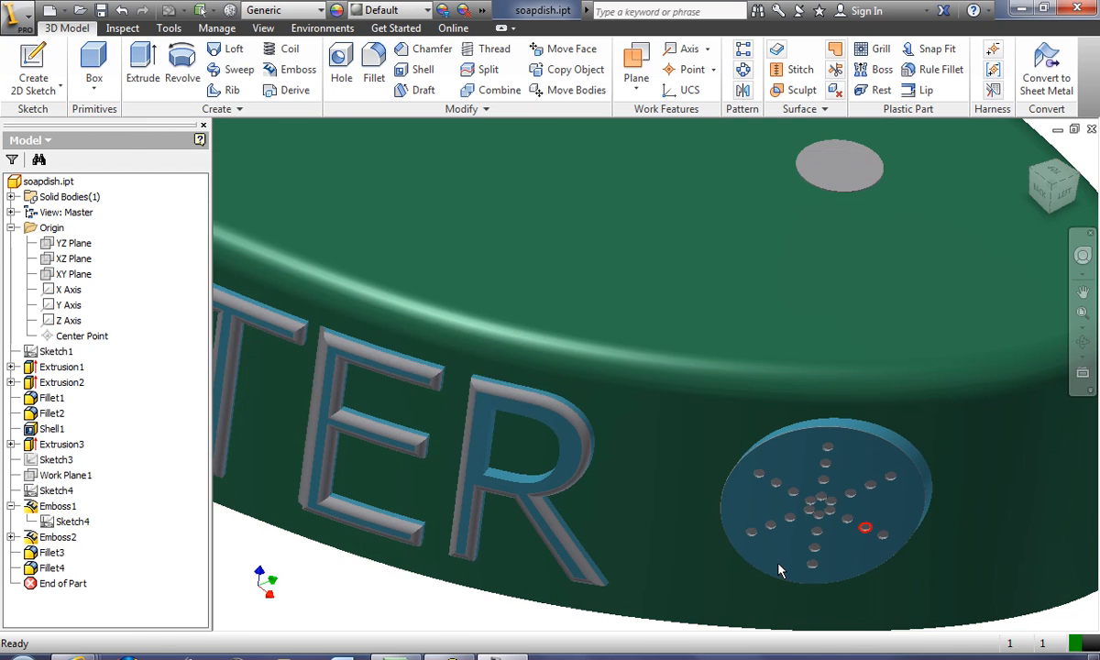
# Examine the filleted PUTTER lettering and disc on the soapdish from several angles
pyautogui.scroll(-5, 674, 550)
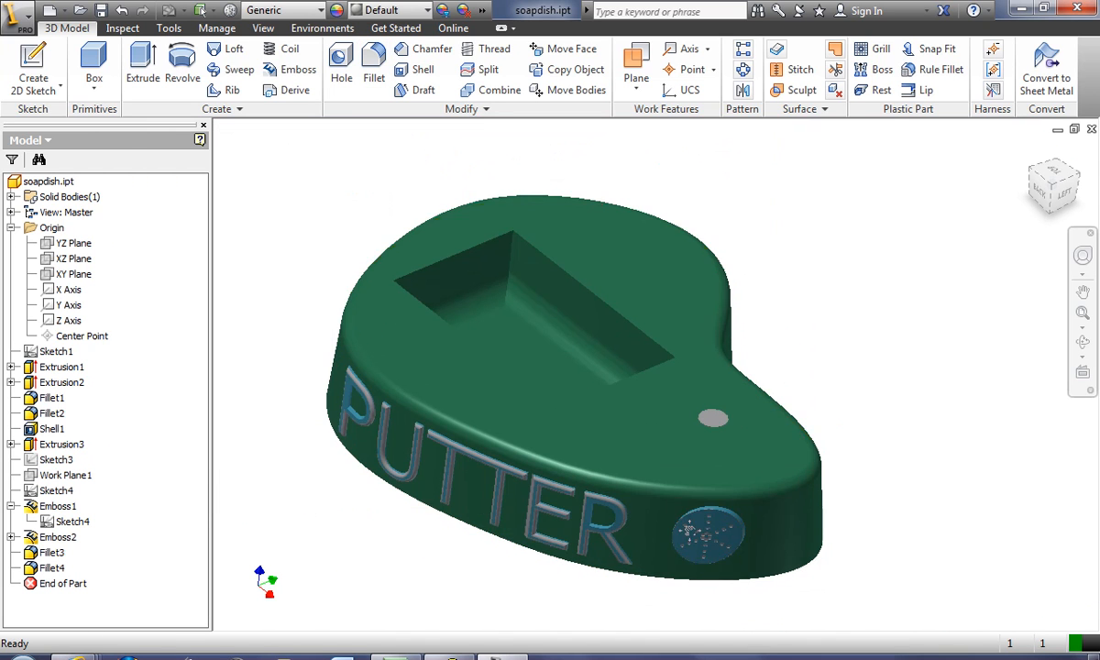
pyautogui.moveTo(669, 552); pyautogui.dragTo(712, 512, button='middle')
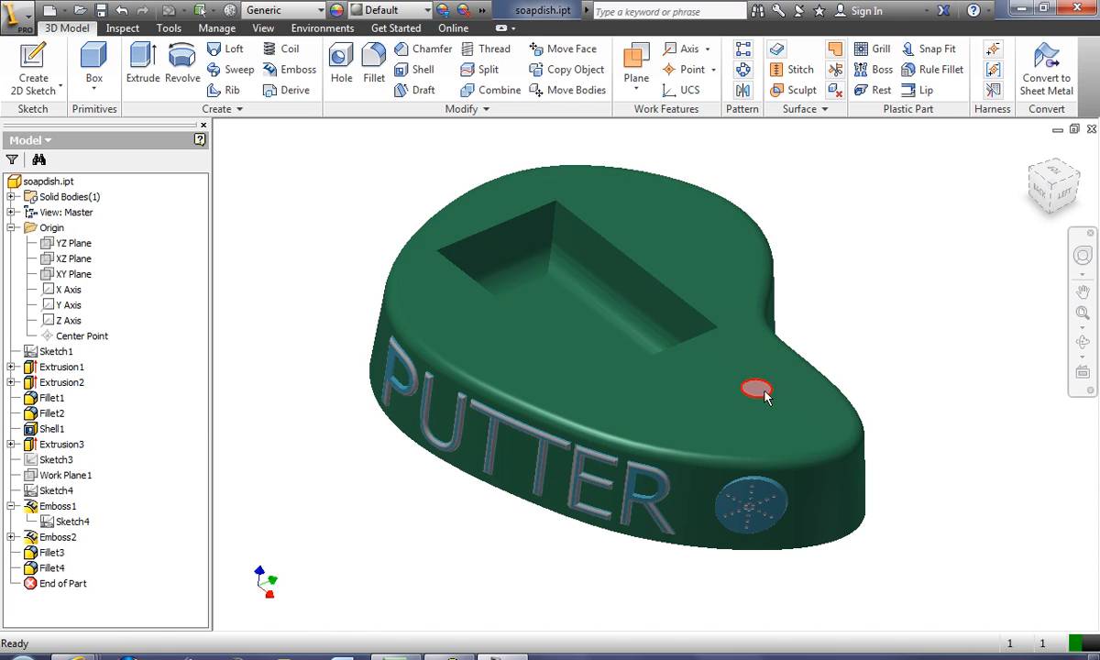
pyautogui.click(1082, 342)
pyautogui.moveTo(785, 441); pyautogui.dragTo(926, 467)
pyautogui.scroll(-5, 733, 506)
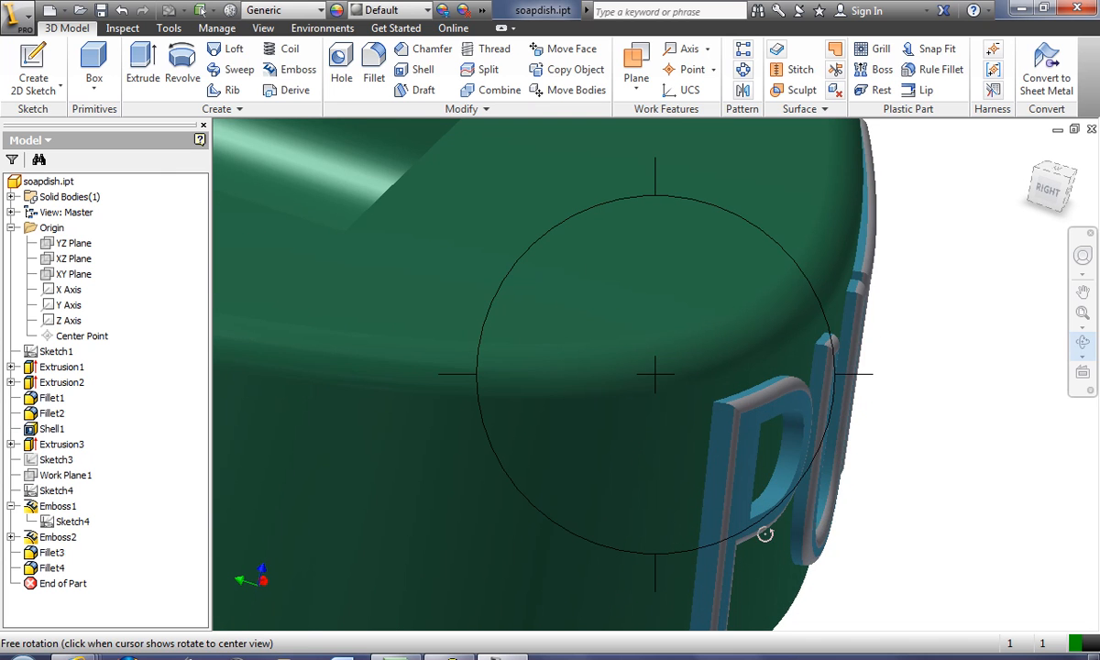
pyautogui.moveTo(721, 476); pyautogui.dragTo(577, 506)
pyautogui.scroll(5, 595, 495)
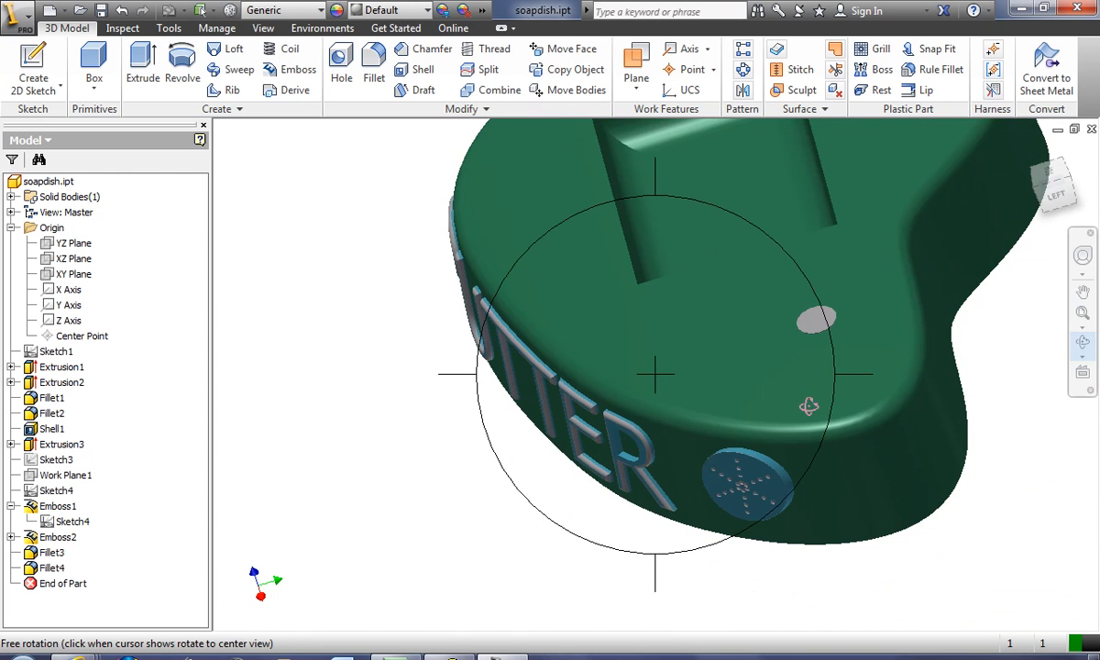
pyautogui.moveTo(807, 405); pyautogui.dragTo(843, 385)
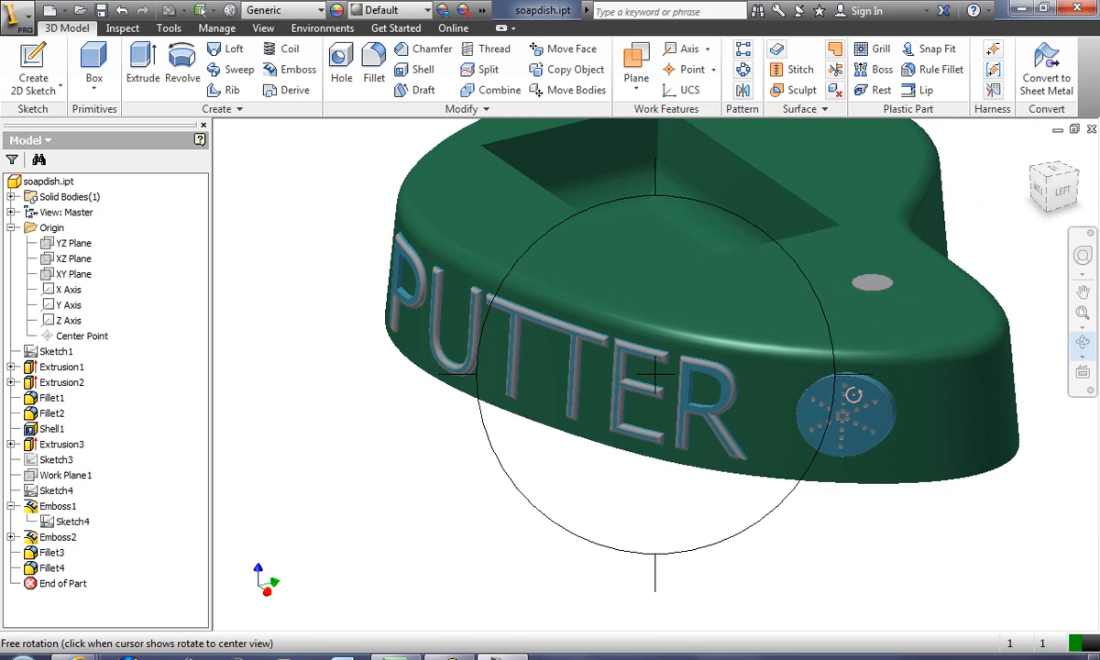
pyautogui.moveTo(733, 300); pyautogui.dragTo(642, 385)
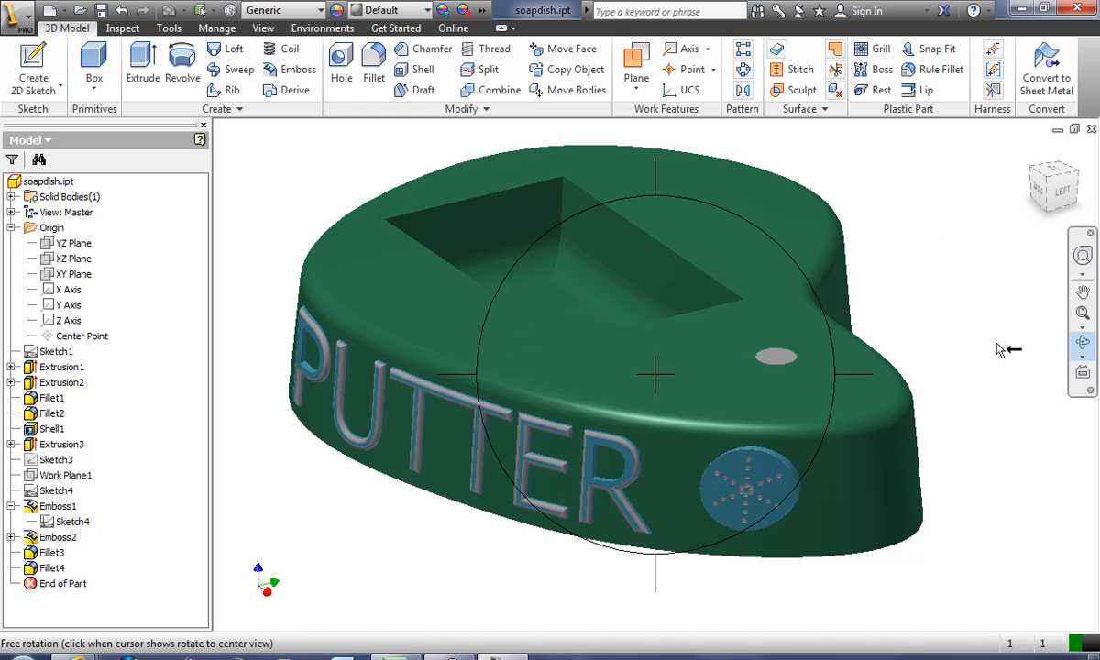
pyautogui.rightClick(941, 287)
pyautogui.click(1006, 283)
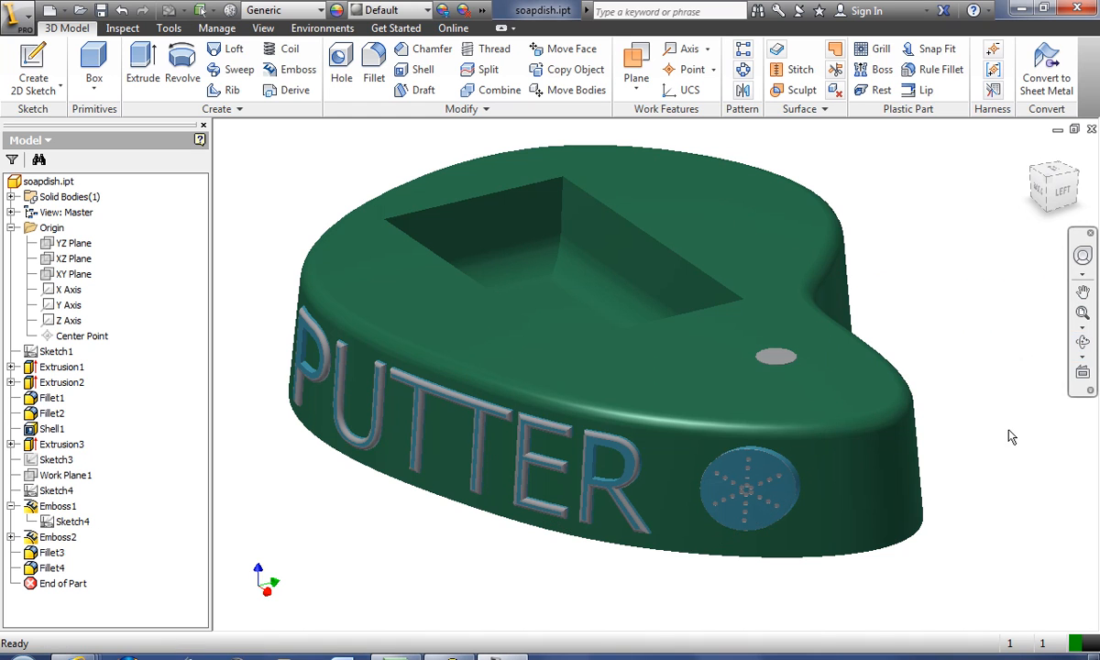